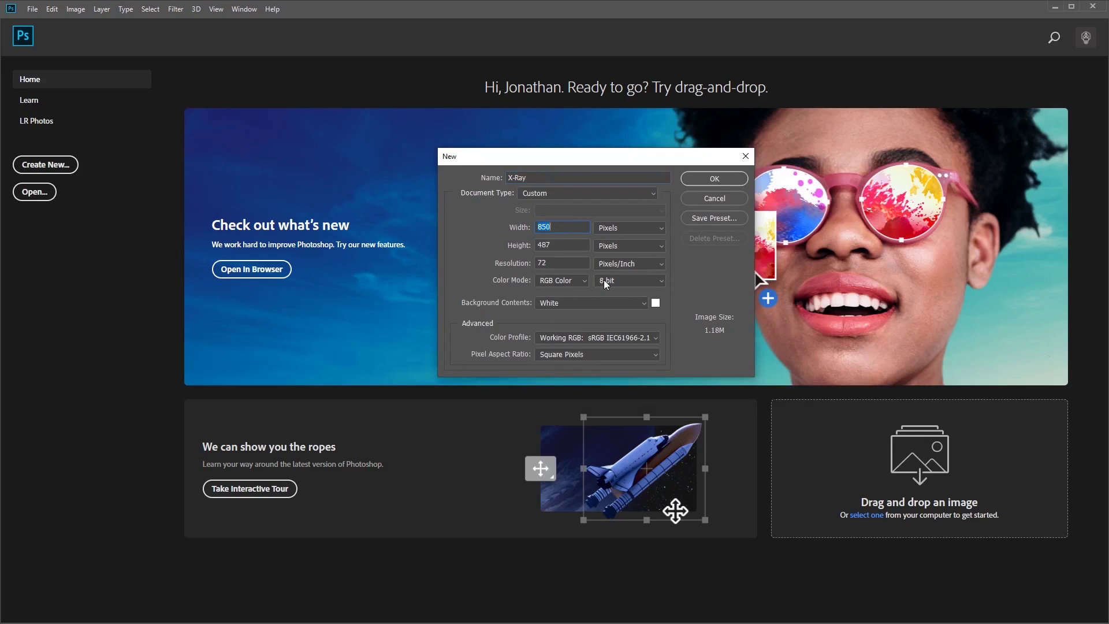
Create the new X-Ray document with a width of 1920 pixels and a height of 1080 pixels.
{"action": "type", "text": "1920"}
{"action": "key", "text": "Tab"}
{"action": "type", "text": "1080"}
{"action": "left_click", "coordinate": [714, 179]}
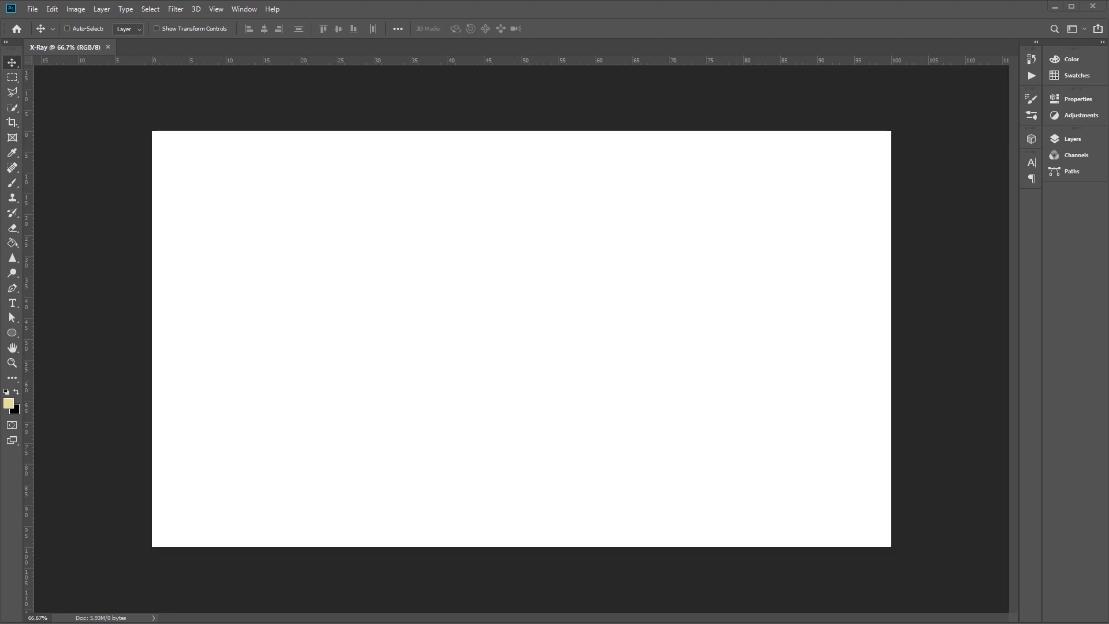
Place the photo-of-hand-on-wall-1578238 and black-and-white-bones-hand-x-ray-207496 images in the document as separate layers.
{"action": "left_click_drag", "start_coordinate": [483, 234], "coordinate": [450, 237]}
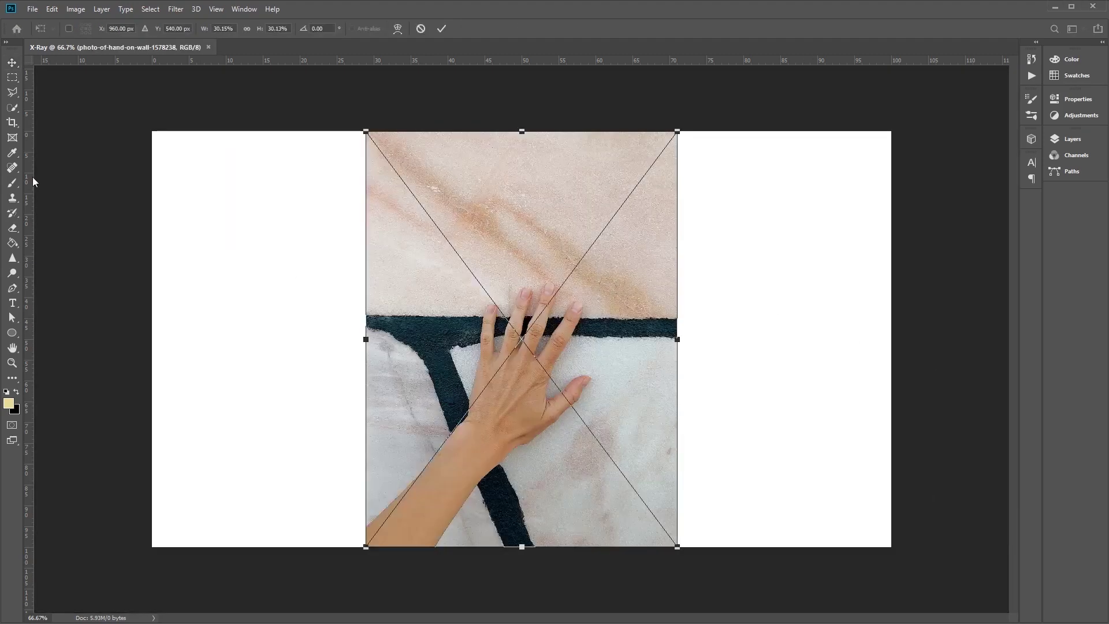
{"action": "left_click", "coordinate": [18, 68]}
{"action": "left_click_drag", "start_coordinate": [514, 327], "coordinate": [498, 318]}
{"action": "left_click", "coordinate": [12, 64]}
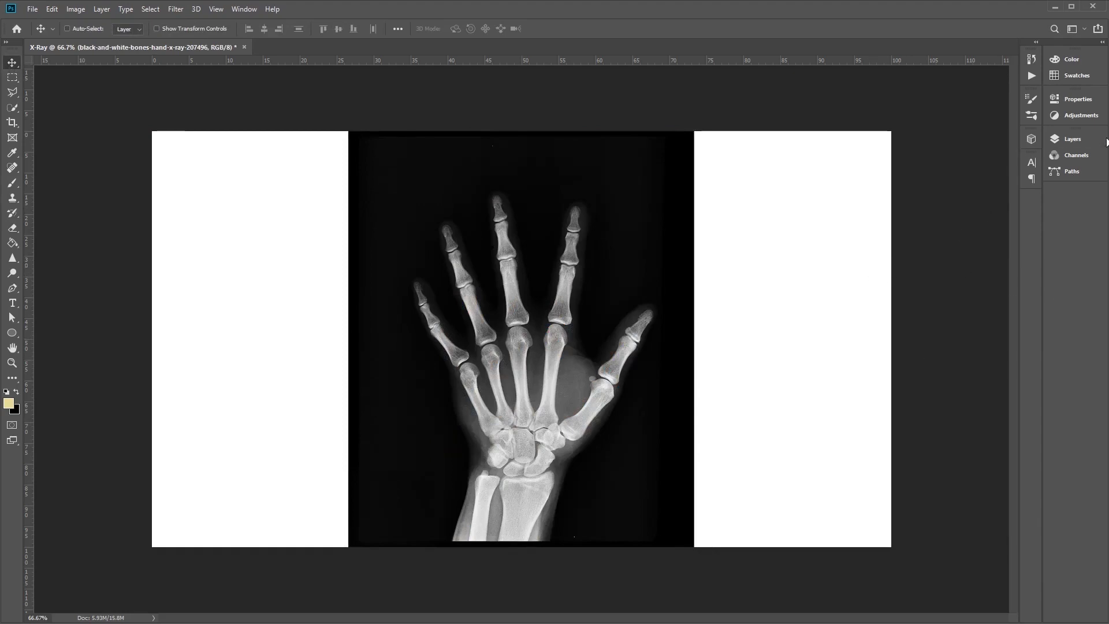
Hide the X-ray layer and rotate the hand photo layer by 90 degrees with Free Transform.
{"action": "left_click", "coordinate": [1073, 139]}
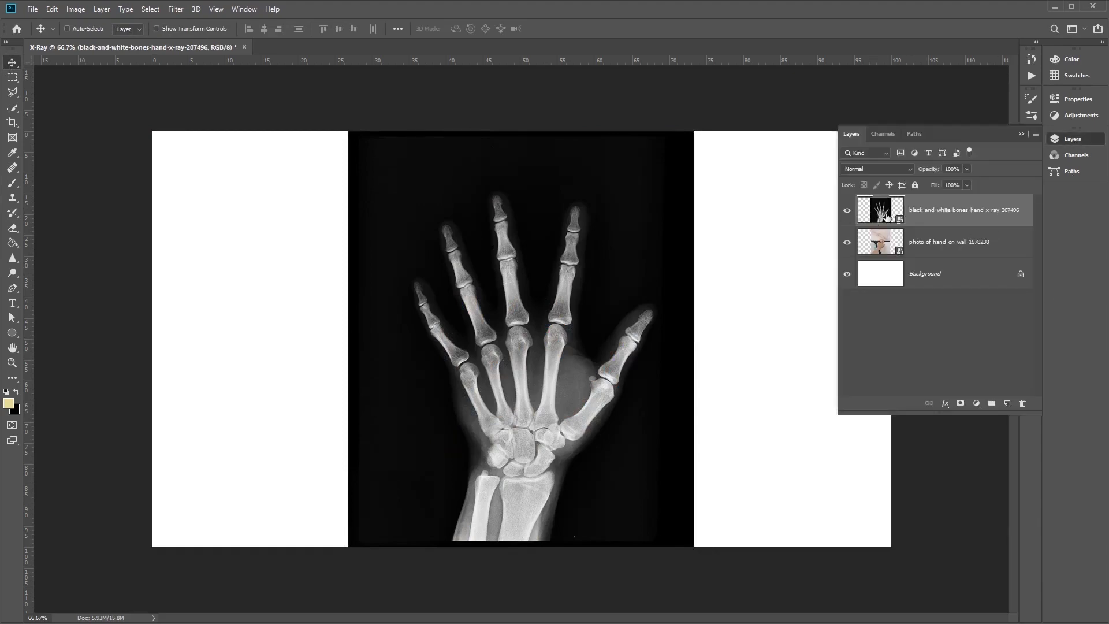
{"action": "left_click", "coordinate": [847, 211]}
{"action": "left_click", "coordinate": [944, 253]}
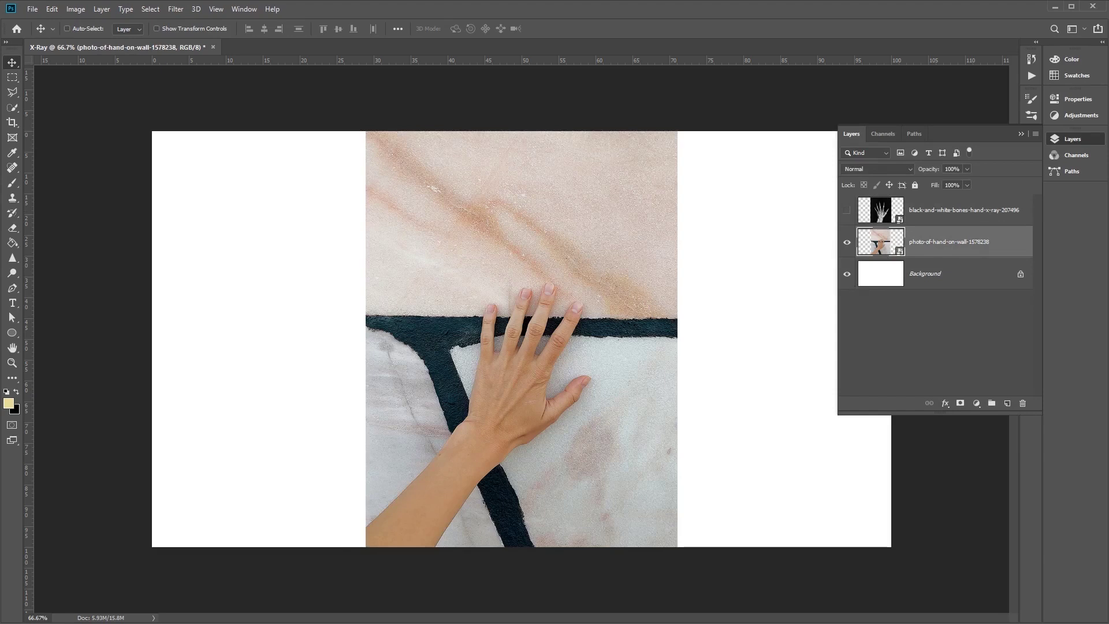
{"action": "left_click", "coordinate": [67, 29]}
{"action": "key", "text": "ctrl+t"}
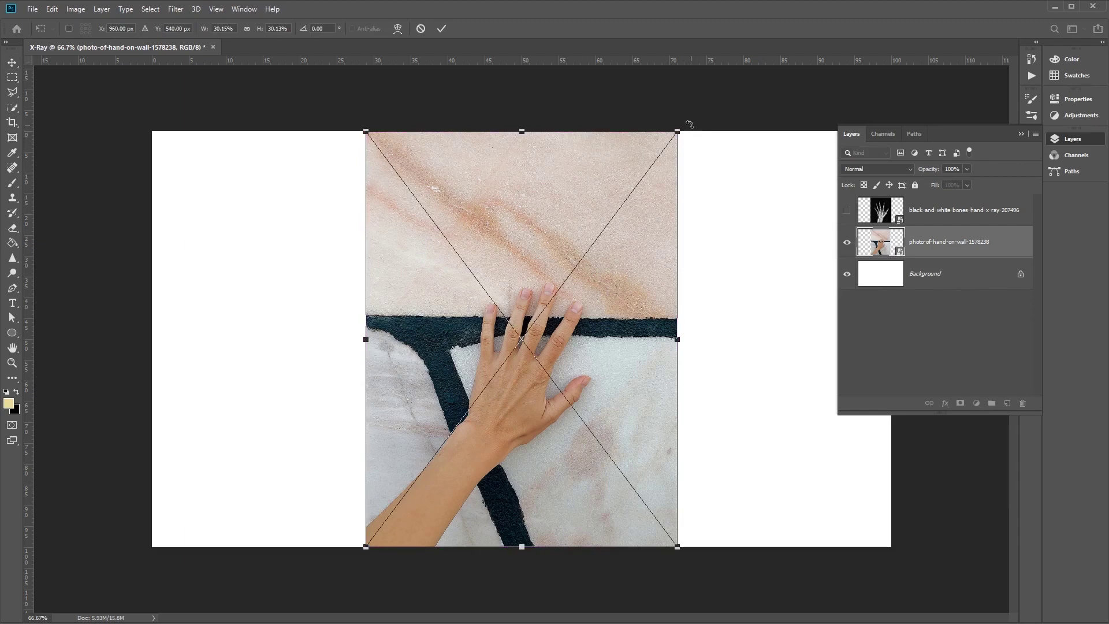
{"action": "left_click", "coordinate": [330, 27]}
{"action": "type", "text": "90"}
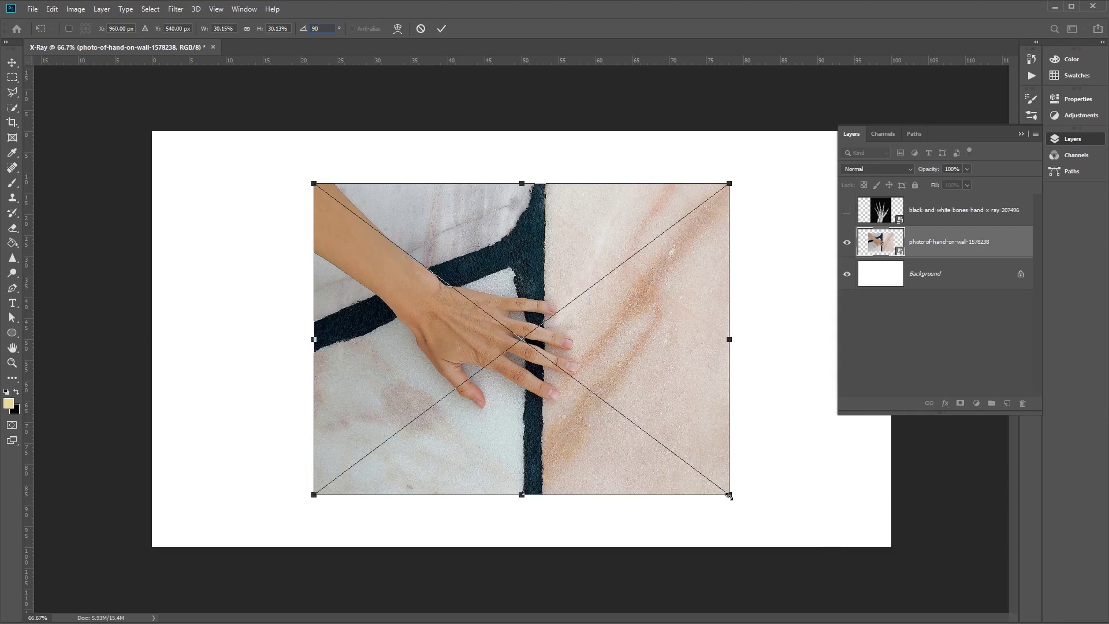
Enlarge the hand photo to about 42%, turn it to about 60 degrees and shift it so the arm enters from the canvas's left edge.
{"action": "left_click_drag", "start_coordinate": [729, 495], "coordinate": [893, 616]}
{"action": "left_click_drag", "start_coordinate": [918, 557], "coordinate": [931, 365]}
{"action": "left_click_drag", "start_coordinate": [598, 444], "coordinate": [490, 382]}
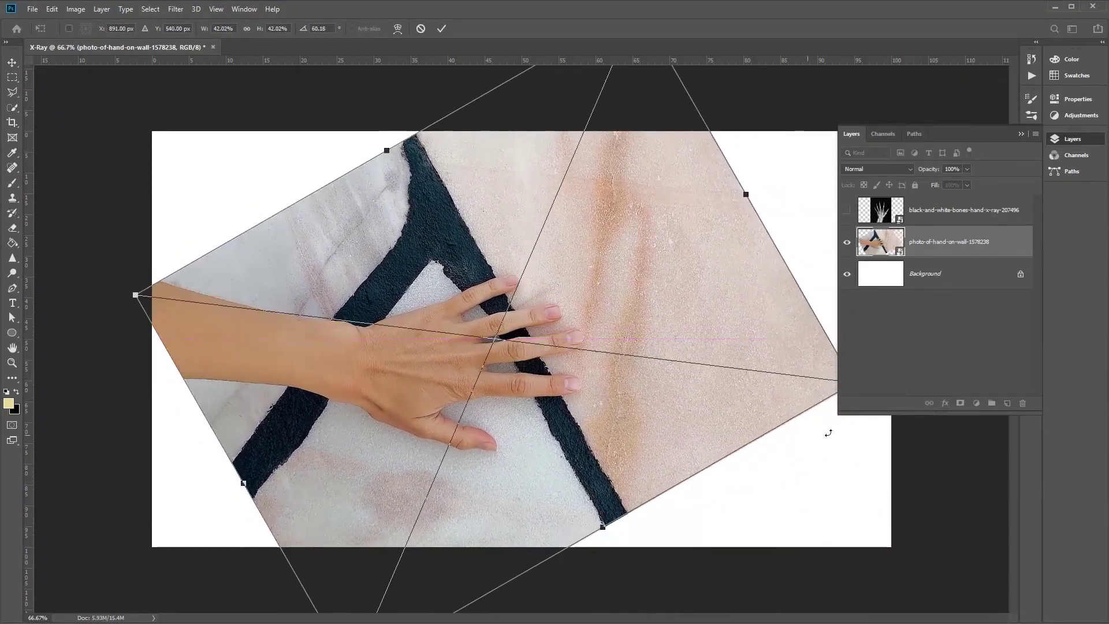
Enlarge the hand photo to about 72.6%, rotate it to about 57.4 degrees to cover the whole canvas, and apply the transform.
{"action": "left_click", "coordinate": [1069, 140]}
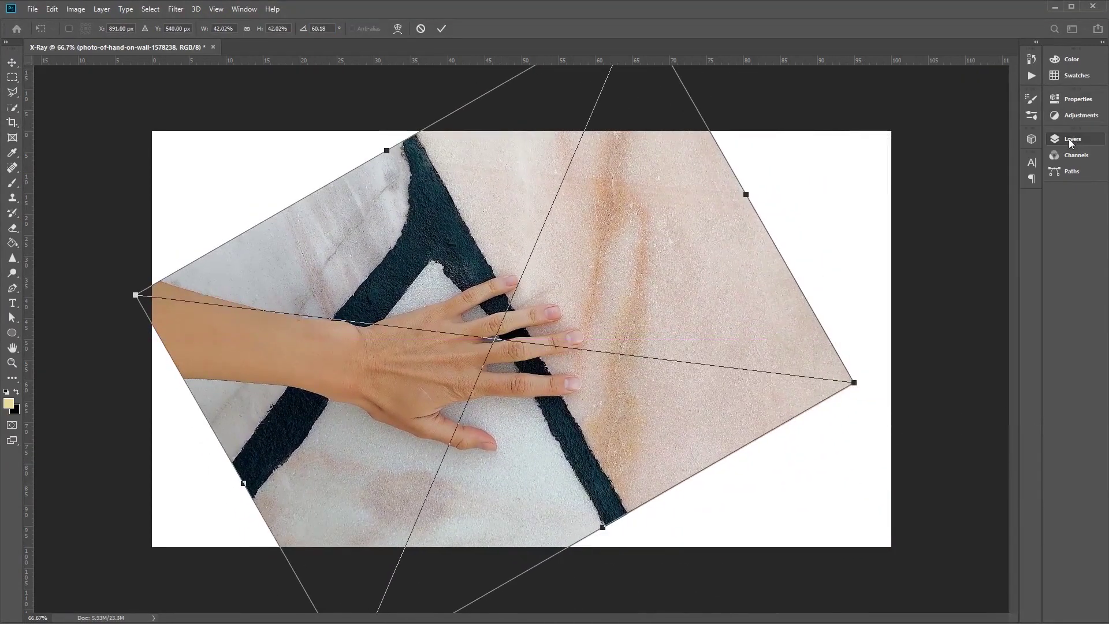
{"action": "key", "text": "ctrl+minus"}
{"action": "key", "text": "ctrl+minus"}
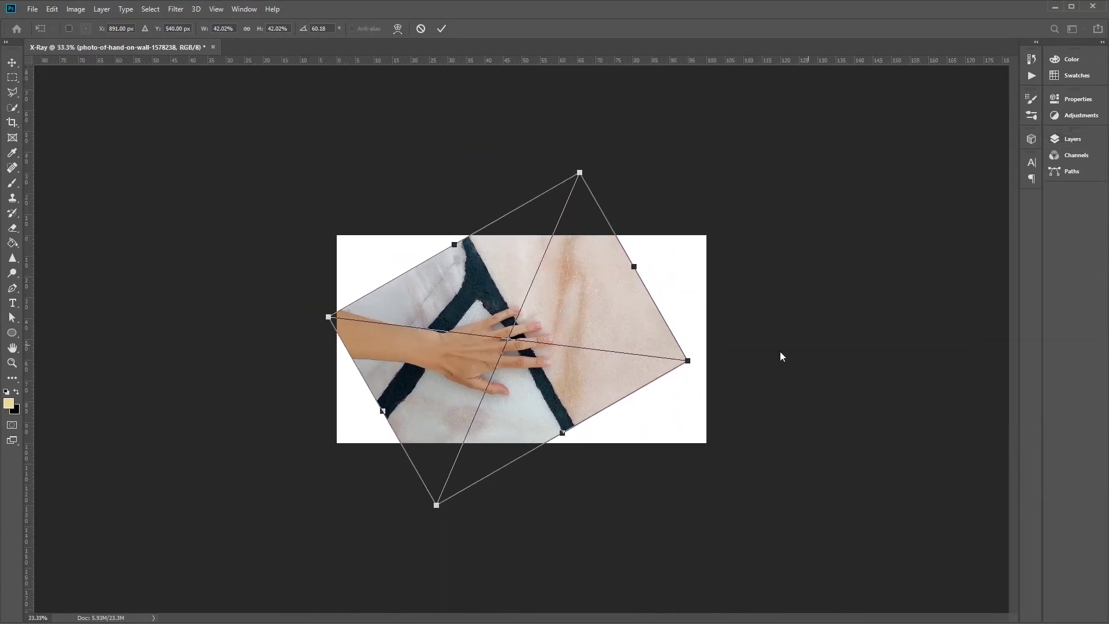
{"action": "left_click_drag", "start_coordinate": [689, 361], "coordinate": [818, 409]}
{"action": "left_click_drag", "start_coordinate": [720, 366], "coordinate": [700, 355]}
{"action": "left_click_drag", "start_coordinate": [826, 386], "coordinate": [923, 416]}
{"action": "left_click_drag", "start_coordinate": [838, 351], "coordinate": [777, 335]}
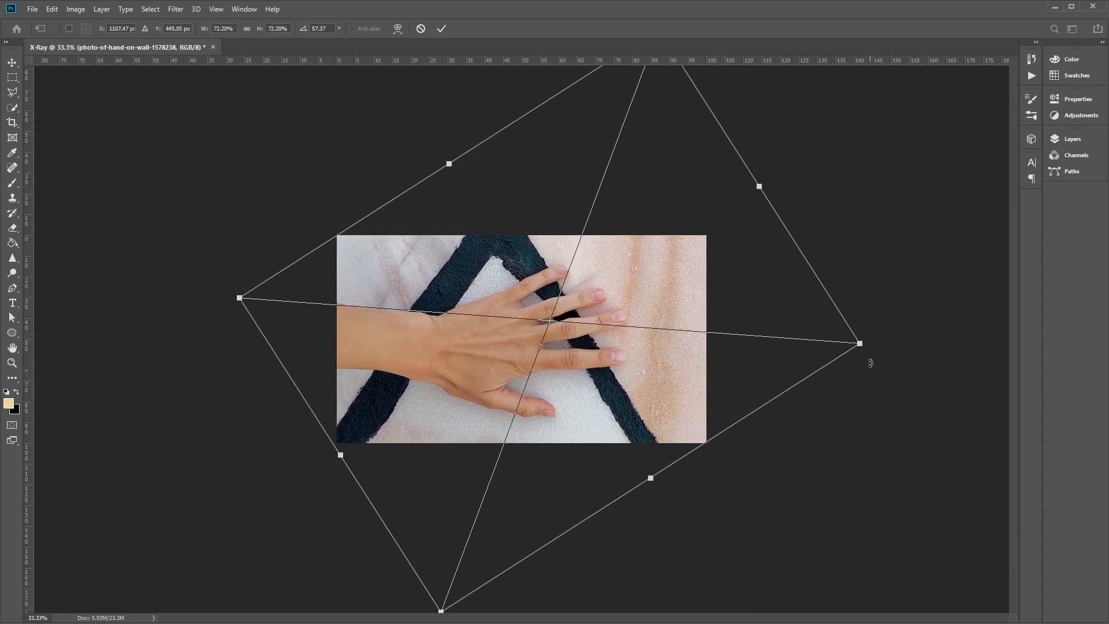
{"action": "left_click_drag", "start_coordinate": [862, 344], "coordinate": [865, 345]}
{"action": "left_click_drag", "start_coordinate": [784, 355], "coordinate": [787, 351]}
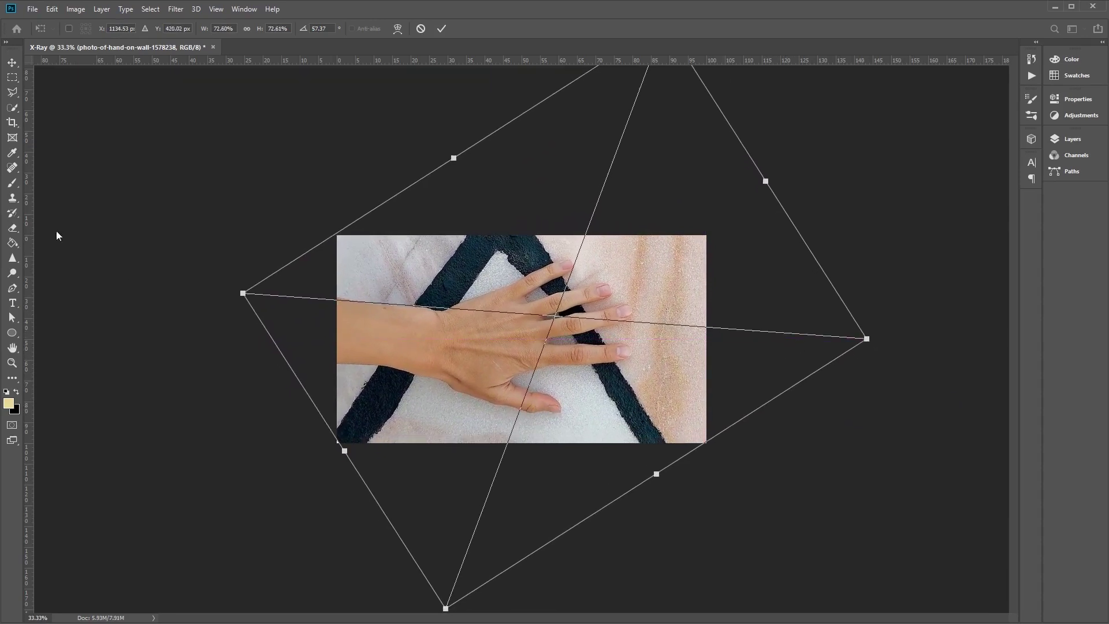
{"action": "left_click", "coordinate": [440, 31]}
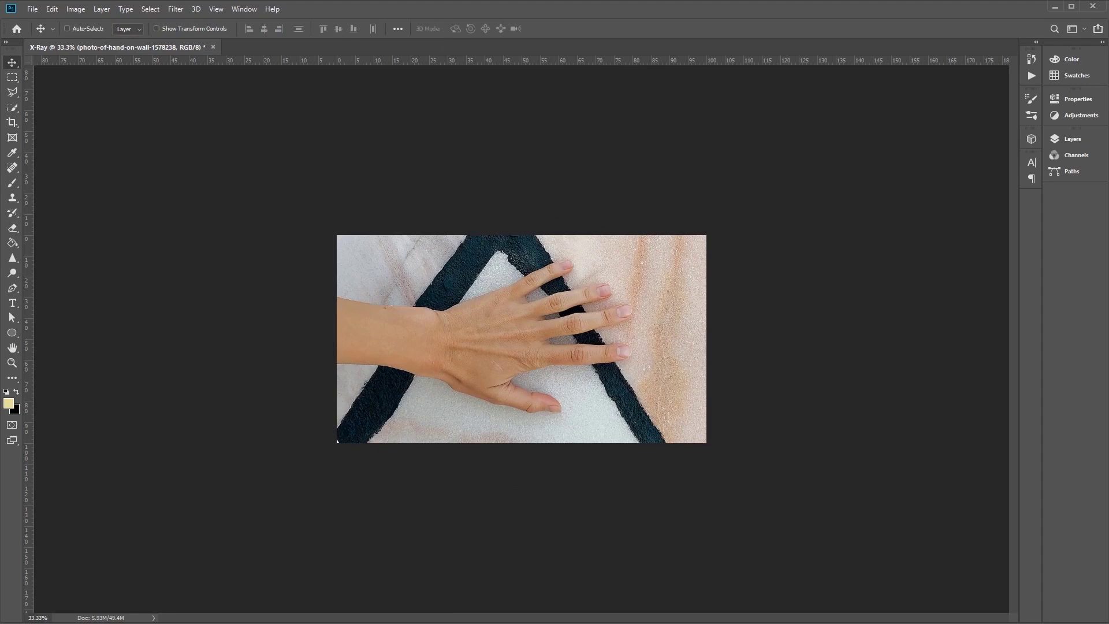
Show the X-ray layer, rotate it to about 89 degrees and enlarge it to about 27.6% over the hand.
{"action": "left_click", "coordinate": [1075, 141]}
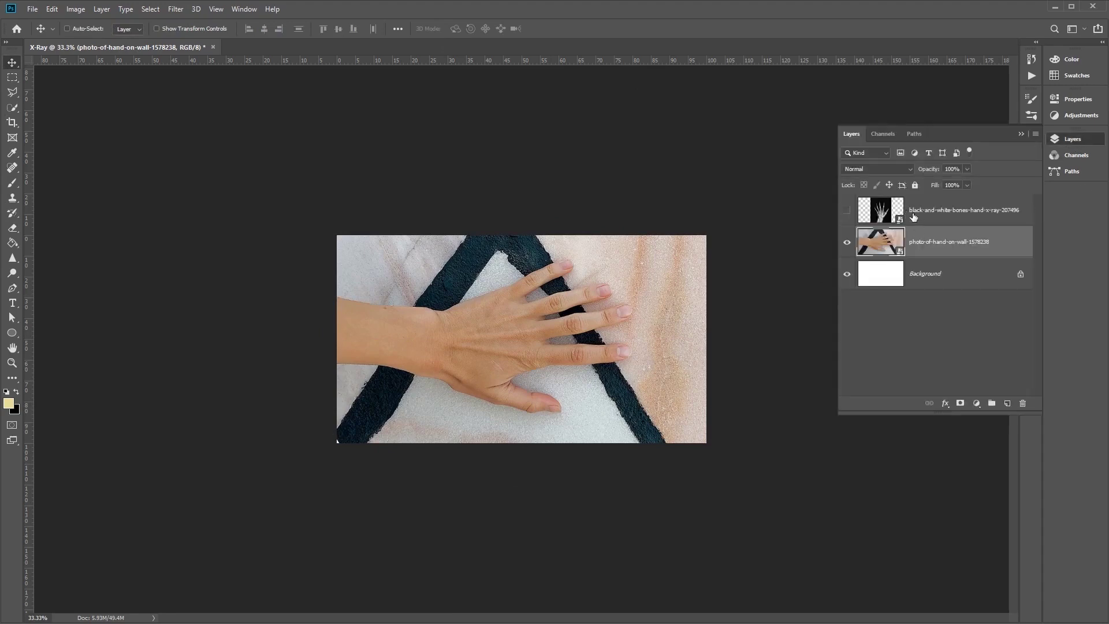
{"action": "left_click", "coordinate": [892, 226]}
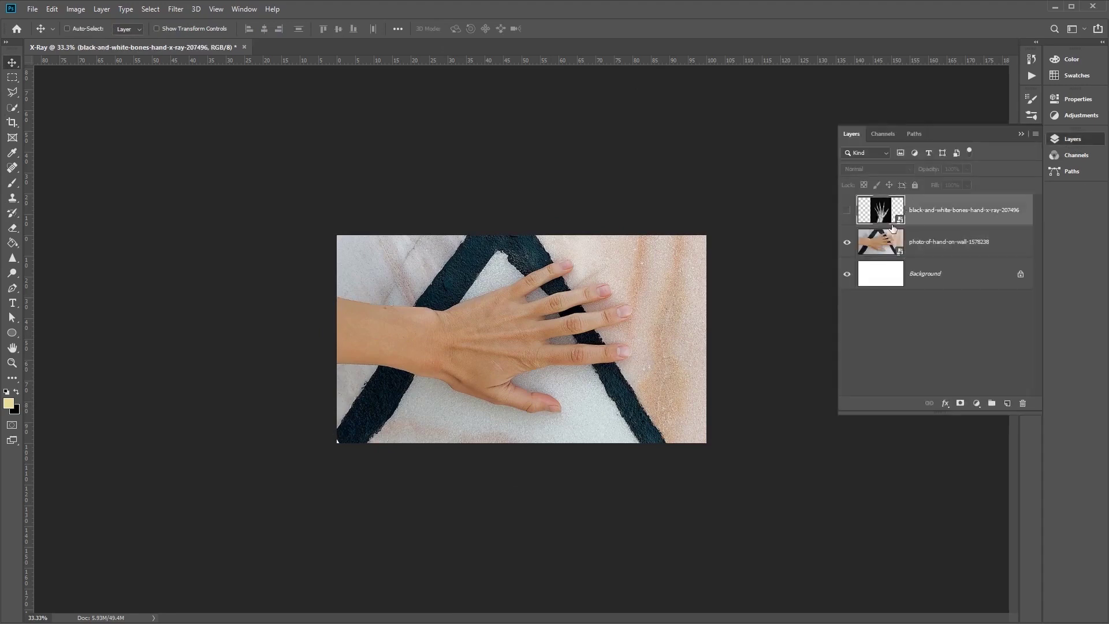
{"action": "left_click", "coordinate": [847, 210]}
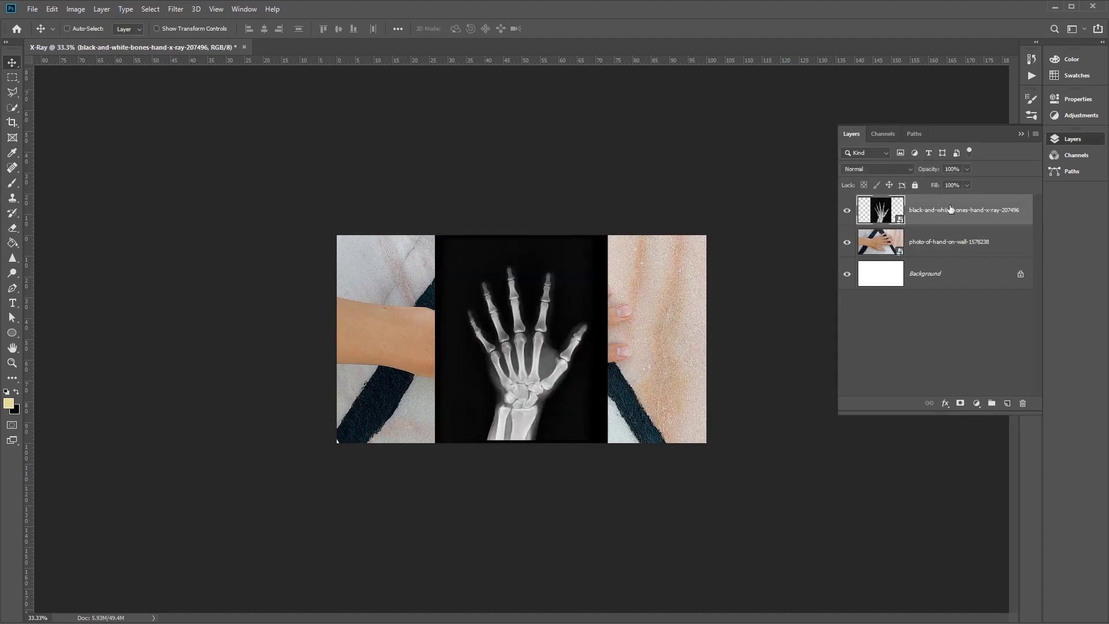
{"action": "key", "text": "ctrl+t"}
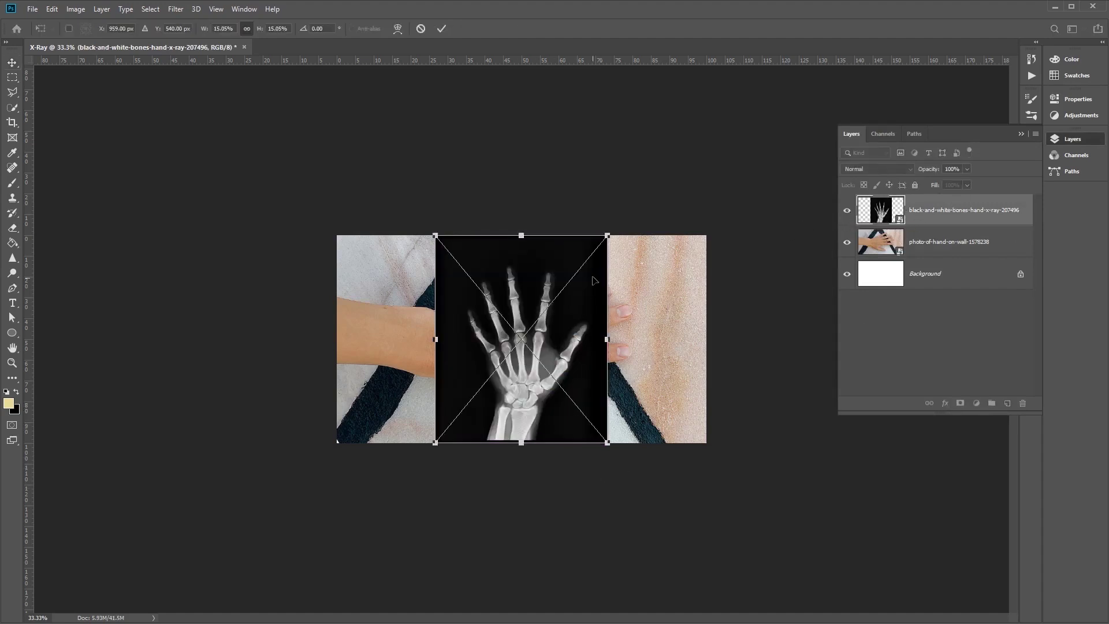
{"action": "left_click_drag", "start_coordinate": [626, 217], "coordinate": [826, 557]}
{"action": "left_click_drag", "start_coordinate": [741, 440], "coordinate": [629, 378]}
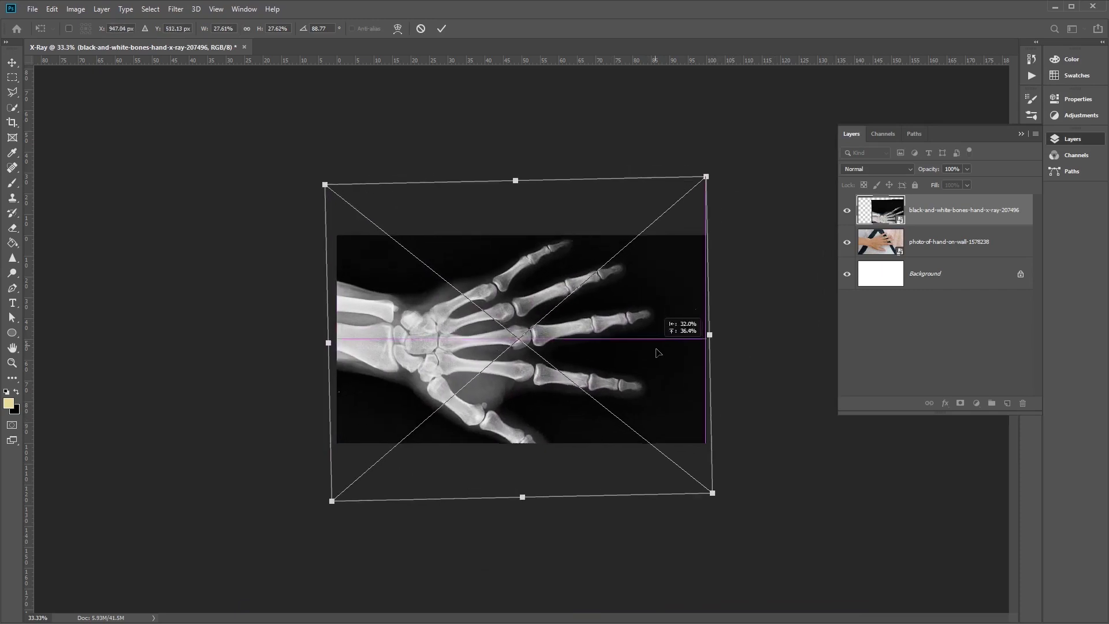
Shrink the X-ray to about 21%, rotate it to about 86.6 degrees and move it over the photographed hand.
{"action": "left_click_drag", "start_coordinate": [705, 176], "coordinate": [656, 220]}
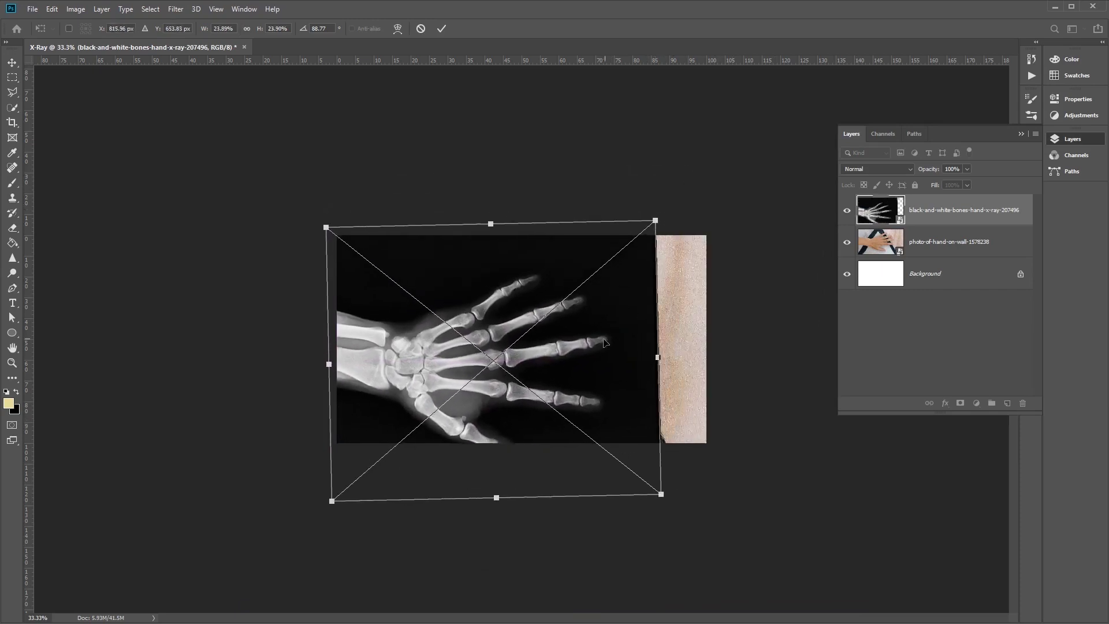
{"action": "left_click_drag", "start_coordinate": [602, 340], "coordinate": [629, 313]}
{"action": "left_click_drag", "start_coordinate": [682, 205], "coordinate": [656, 215]}
{"action": "left_click_drag", "start_coordinate": [609, 314], "coordinate": [629, 301]}
{"action": "left_click_drag", "start_coordinate": [676, 210], "coordinate": [673, 215]}
{"action": "left_click_drag", "start_coordinate": [699, 293], "coordinate": [703, 286]}
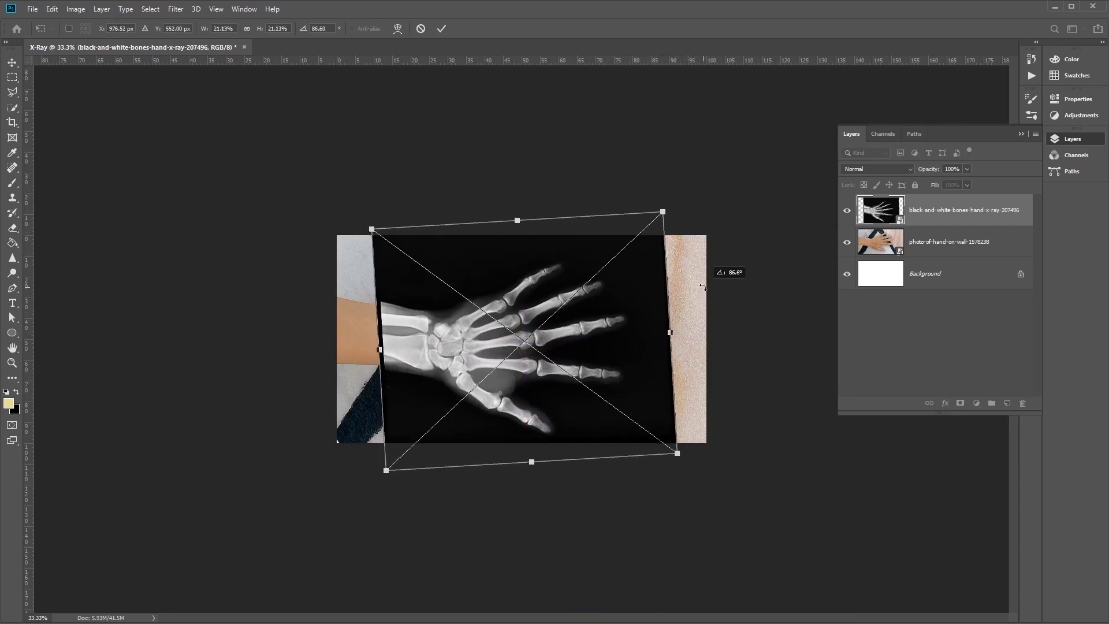
Lower the X-ray layer's opacity to 46%, nudge it into alignment with the hand and apply the transform.
{"action": "left_click", "coordinate": [967, 169]}
{"action": "left_click_drag", "start_coordinate": [943, 184], "coordinate": [938, 187]}
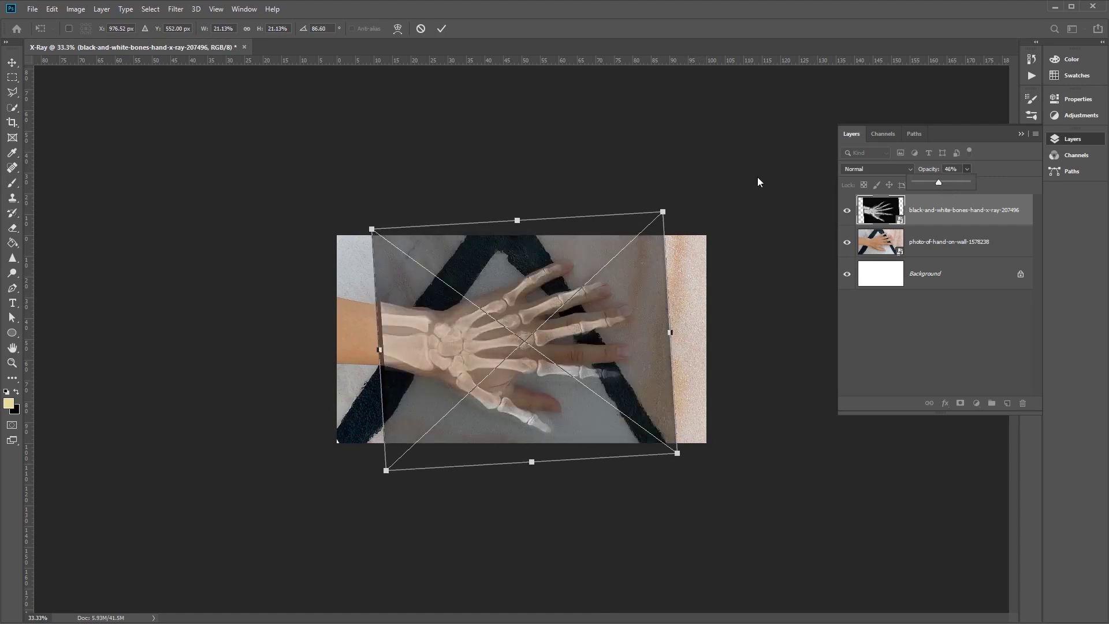
{"action": "key", "text": "Return"}
{"action": "mouse_move", "coordinate": [635, 364]}
{"action": "left_mouse_down"}
{"action": "mouse_move", "coordinate": [631, 335]}
{"action": "mouse_move", "coordinate": [628, 354]}
{"action": "left_mouse_up"}
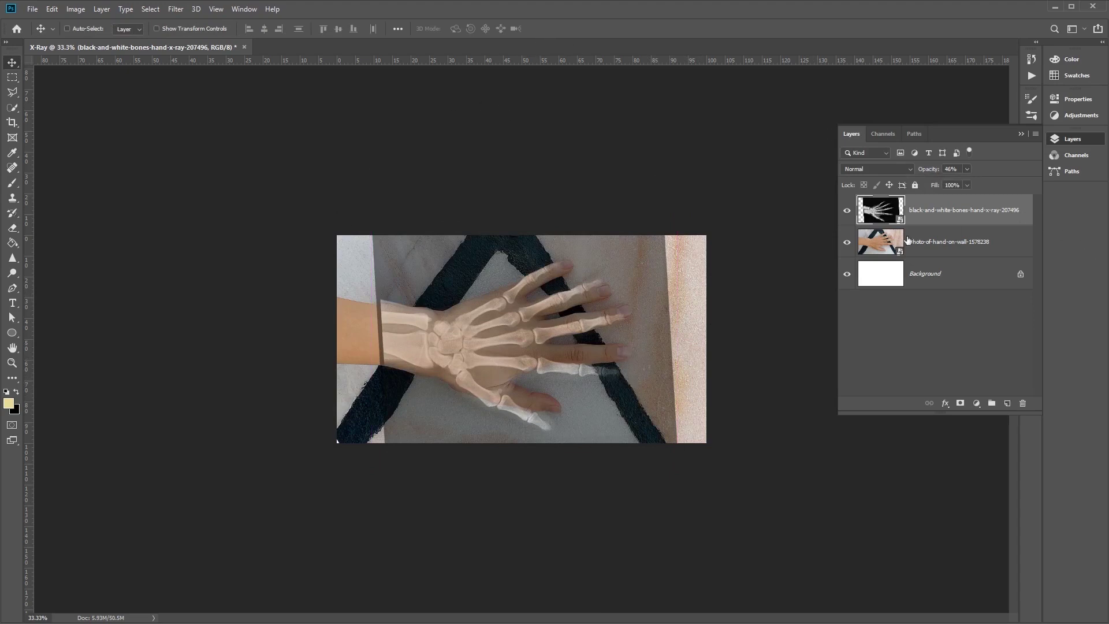
{"action": "key", "text": "ctrl+t"}
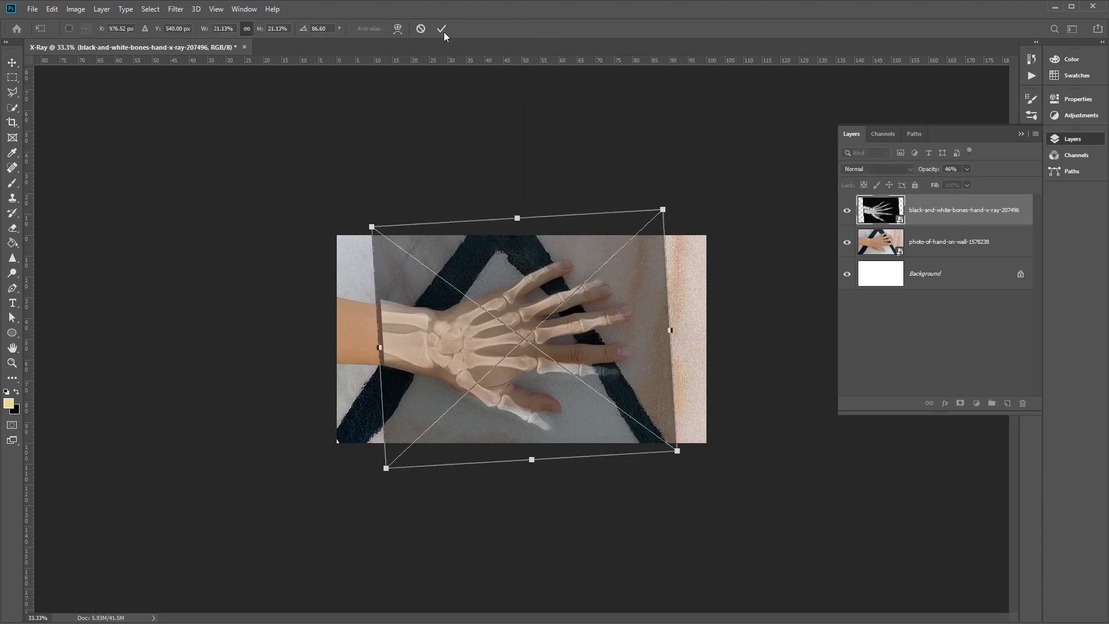
{"action": "left_click", "coordinate": [441, 32]}
{"action": "left_click_drag", "start_coordinate": [625, 398], "coordinate": [640, 377]}
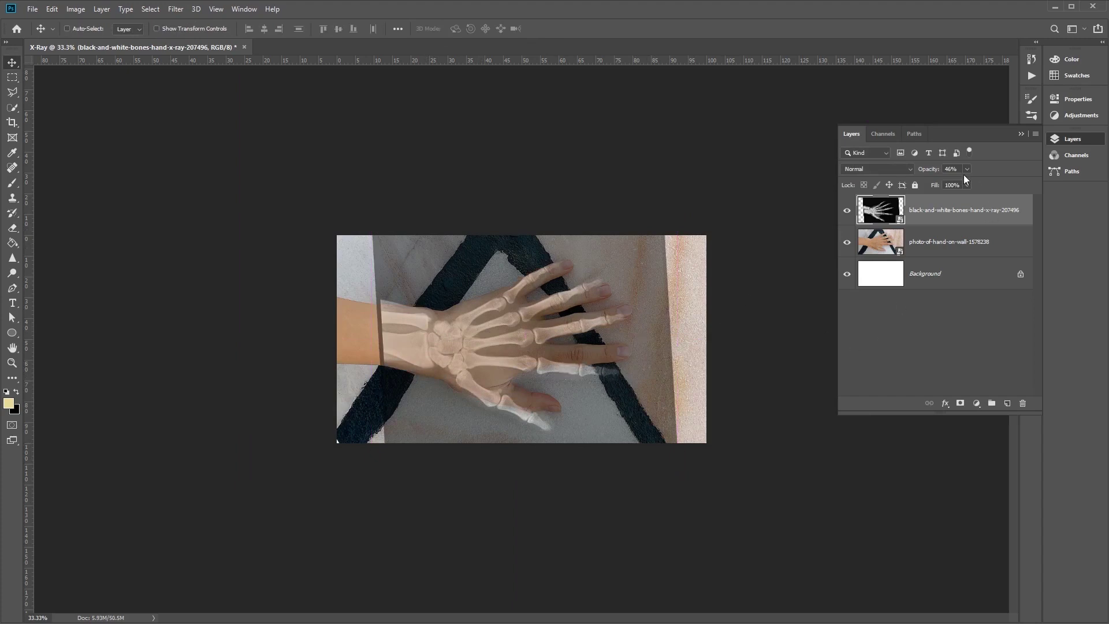
Hide the X-ray layer and rasterize the hand photo layer.
{"action": "left_click", "coordinate": [847, 211]}
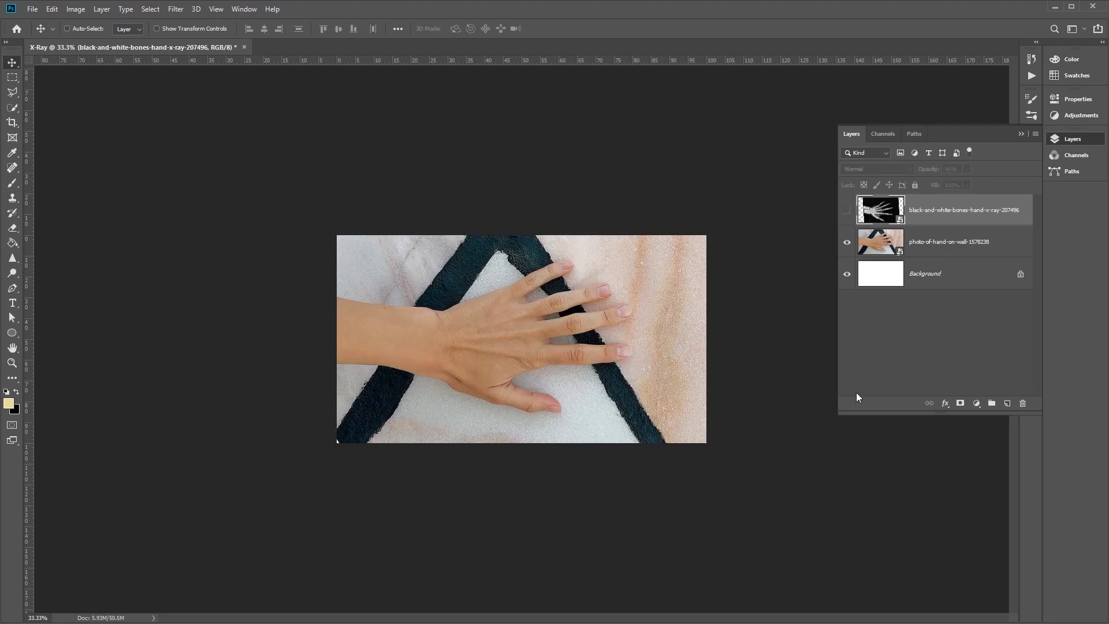
{"action": "left_click", "coordinate": [910, 253]}
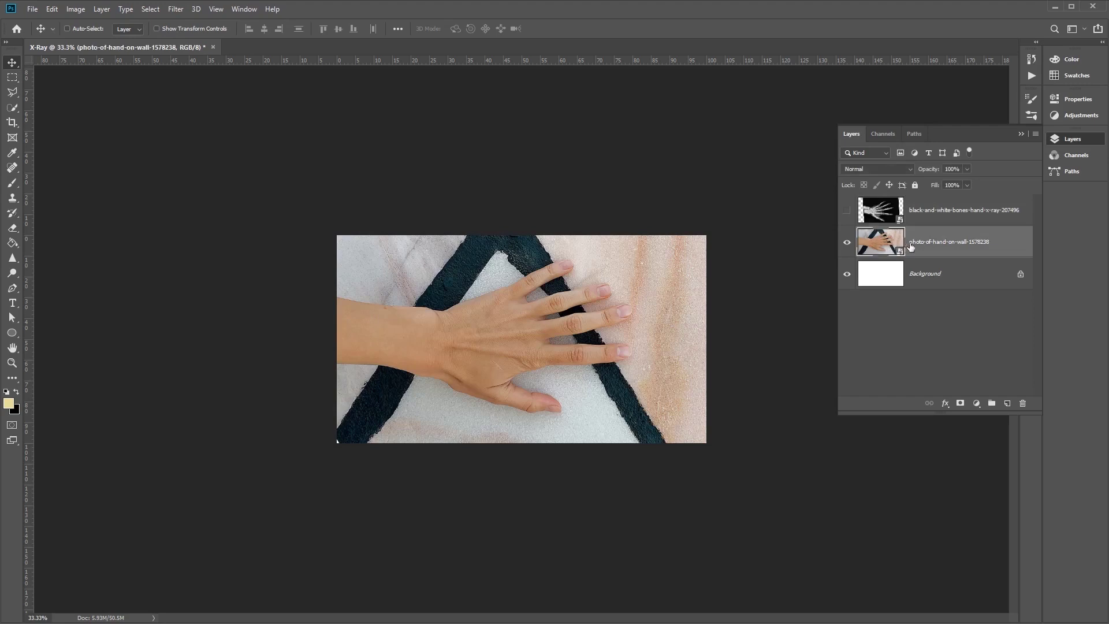
{"action": "right_click", "coordinate": [929, 243]}
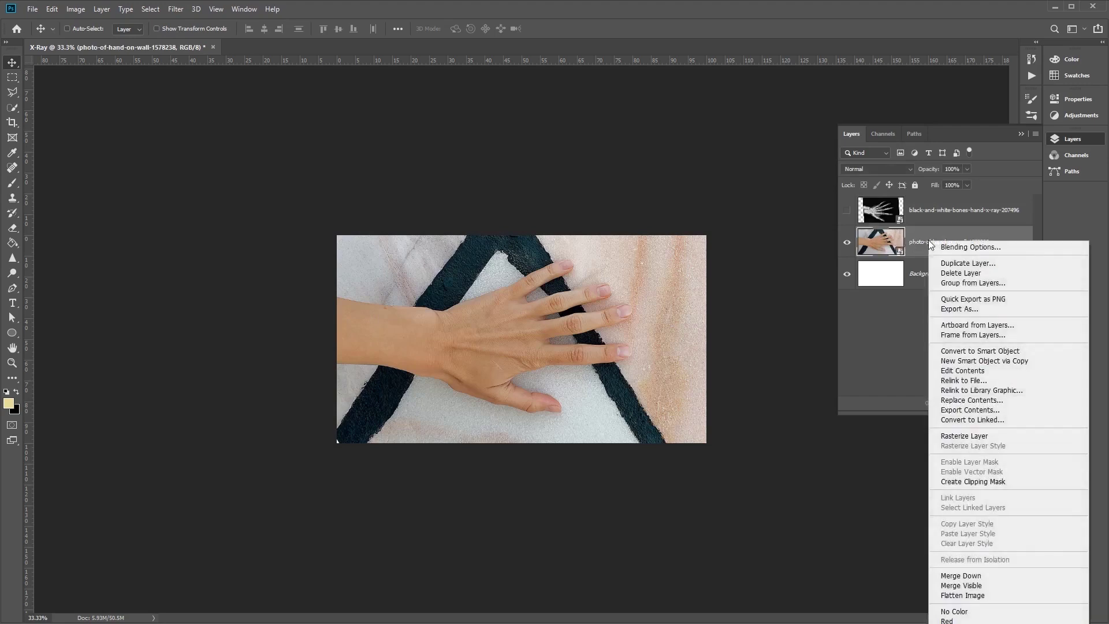
{"action": "left_click", "coordinate": [1022, 436]}
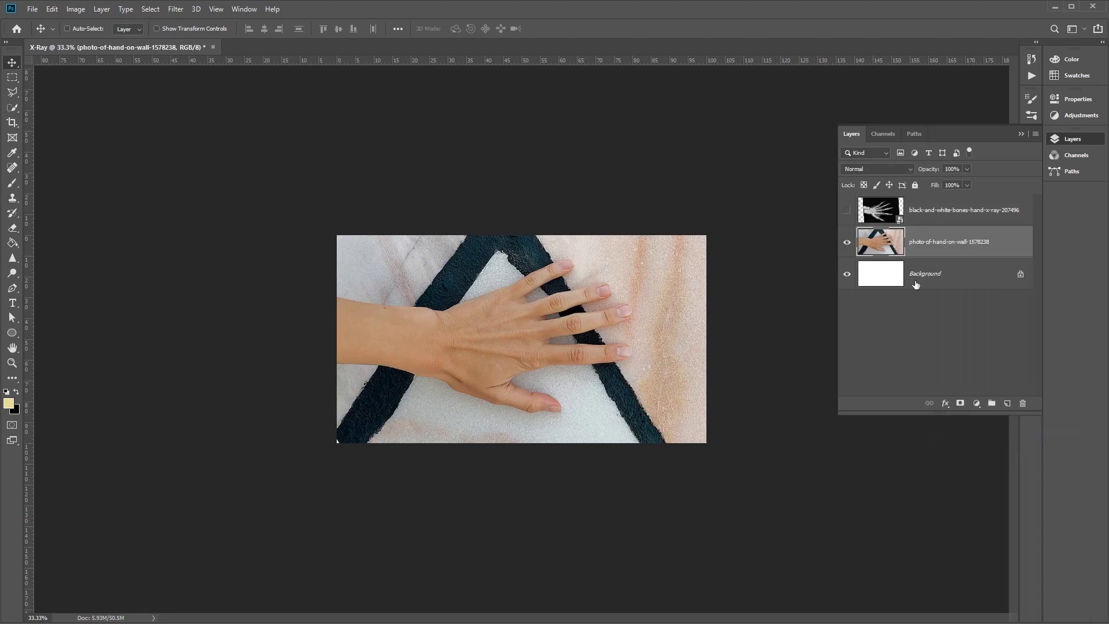
Trace the arm's upper edge and the back of the hand up to the little finger with the Polygonal Lasso tool.
{"action": "left_click", "coordinate": [12, 93]}
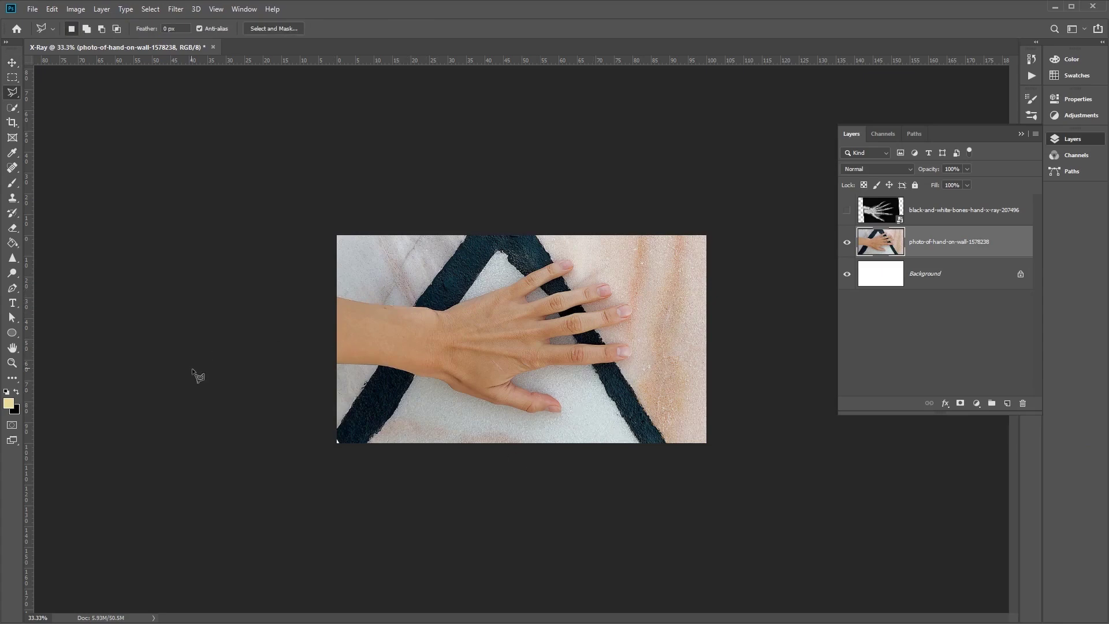
{"action": "left_click", "coordinate": [93, 241]}
{"action": "left_click", "coordinate": [116, 249]}
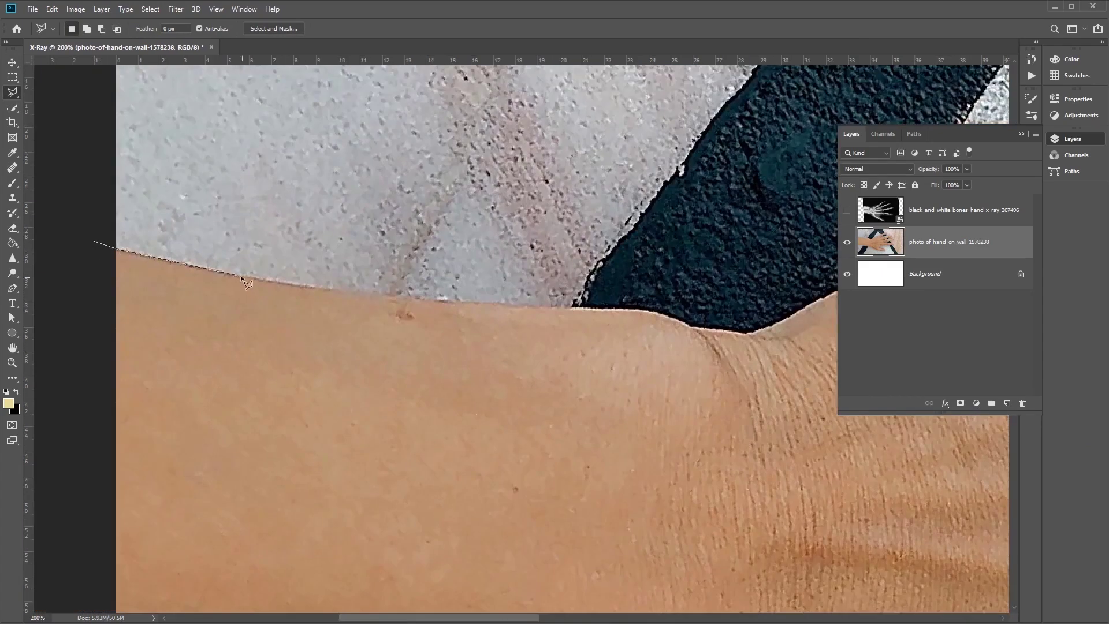
{"action": "left_click", "coordinate": [346, 292]}
{"action": "left_click", "coordinate": [503, 305]}
{"action": "left_click", "coordinate": [649, 311]}
{"action": "left_click", "coordinate": [693, 326]}
{"action": "left_click", "coordinate": [745, 333]}
{"action": "left_click_drag", "start_coordinate": [745, 333], "coordinate": [350, 377]}
{"action": "left_click", "coordinate": [392, 362]}
{"action": "left_click", "coordinate": [427, 342]}
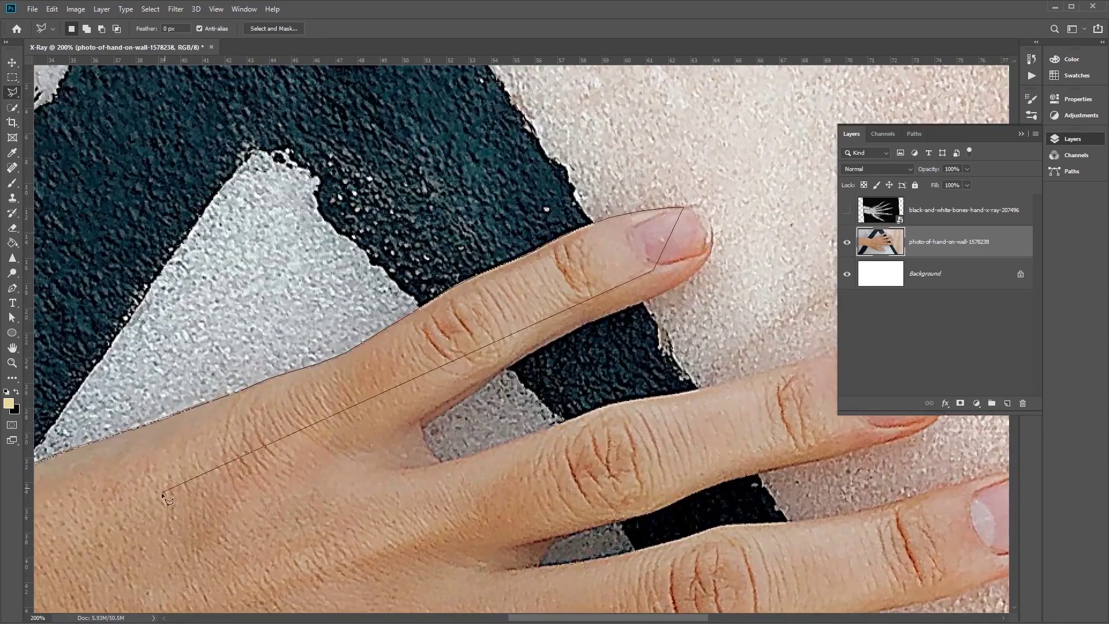
Trace the underside of the little finger down to its base and close the lasso selection.
{"action": "scroll", "coordinate": [442, 363], "scroll_direction": "down", "scroll_amount": 3}
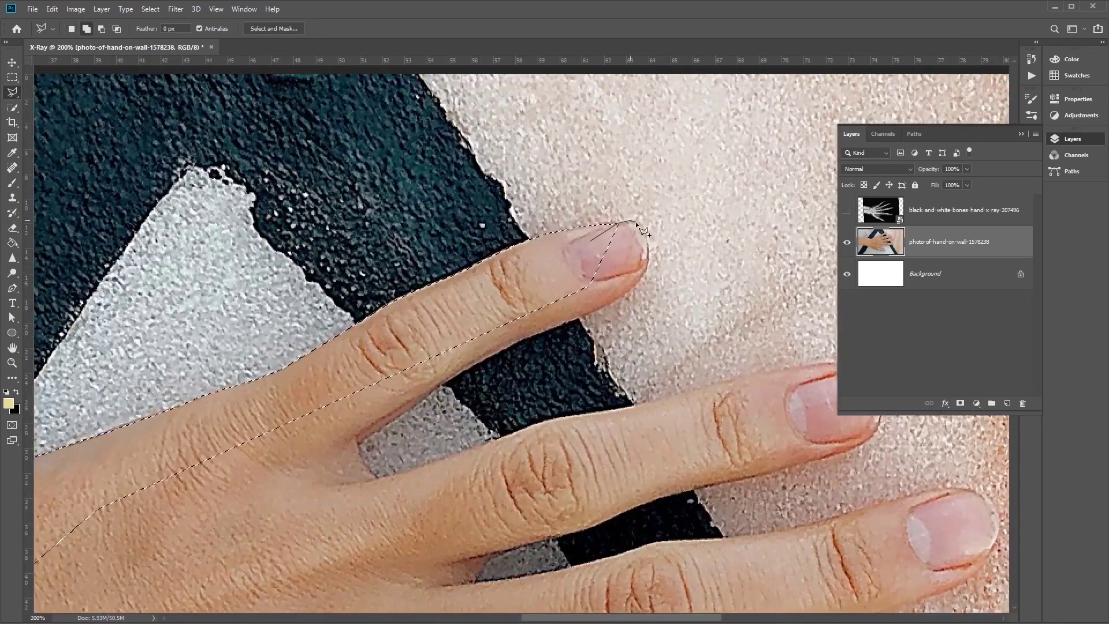
{"action": "left_click", "coordinate": [635, 221]}
{"action": "left_click", "coordinate": [645, 263]}
{"action": "left_click", "coordinate": [618, 299]}
{"action": "left_click", "coordinate": [479, 361]}
{"action": "left_click", "coordinate": [443, 385]}
{"action": "left_click", "coordinate": [409, 408]}
{"action": "left_click", "coordinate": [359, 442]}
{"action": "left_click", "coordinate": [357, 449]}
{"action": "left_click", "coordinate": [247, 440]}
{"action": "double_click", "coordinate": [572, 262]}
Add the ring finger to the selection by tracing its outline from the little finger's base around the fingertip.
{"action": "left_click", "coordinate": [371, 397], "text": "shift"}
{"action": "left_click", "coordinate": [357, 445]}
{"action": "left_click", "coordinate": [360, 457]}
{"action": "left_click", "coordinate": [378, 477]}
{"action": "left_click", "coordinate": [409, 471]}
{"action": "left_click", "coordinate": [500, 437]}
{"action": "left_click", "coordinate": [536, 424]}
{"action": "left_click", "coordinate": [634, 405]}
{"action": "left_click_drag", "start_coordinate": [685, 387], "coordinate": [492, 444]}
{"action": "left_click", "coordinate": [500, 445]}
{"action": "left_click", "coordinate": [602, 423]}
{"action": "left_click", "coordinate": [641, 420]}
{"action": "left_click", "coordinate": [674, 432]}
{"action": "left_click", "coordinate": [686, 449]}
{"action": "left_click", "coordinate": [690, 468]}
{"action": "left_click", "coordinate": [681, 494]}
{"action": "left_click", "coordinate": [647, 508]}
{"action": "left_click_drag", "start_coordinate": [496, 545], "coordinate": [719, 414]}
{"action": "left_click", "coordinate": [664, 432]}
{"action": "left_click", "coordinate": [634, 448]}
{"action": "left_click", "coordinate": [363, 478]}
{"action": "left_click", "coordinate": [300, 413]}
{"action": "double_click", "coordinate": [329, 327]}
Add the middle finger to the selection, tracing the gaps on both sides of it and its fingertip.
{"action": "left_click", "coordinate": [693, 404], "text": "shift"}
{"action": "left_click", "coordinate": [675, 427]}
{"action": "left_click", "coordinate": [634, 448]}
{"action": "left_click", "coordinate": [535, 476]}
{"action": "left_click", "coordinate": [518, 486]}
{"action": "left_click", "coordinate": [504, 506]}
{"action": "left_click", "coordinate": [601, 492]}
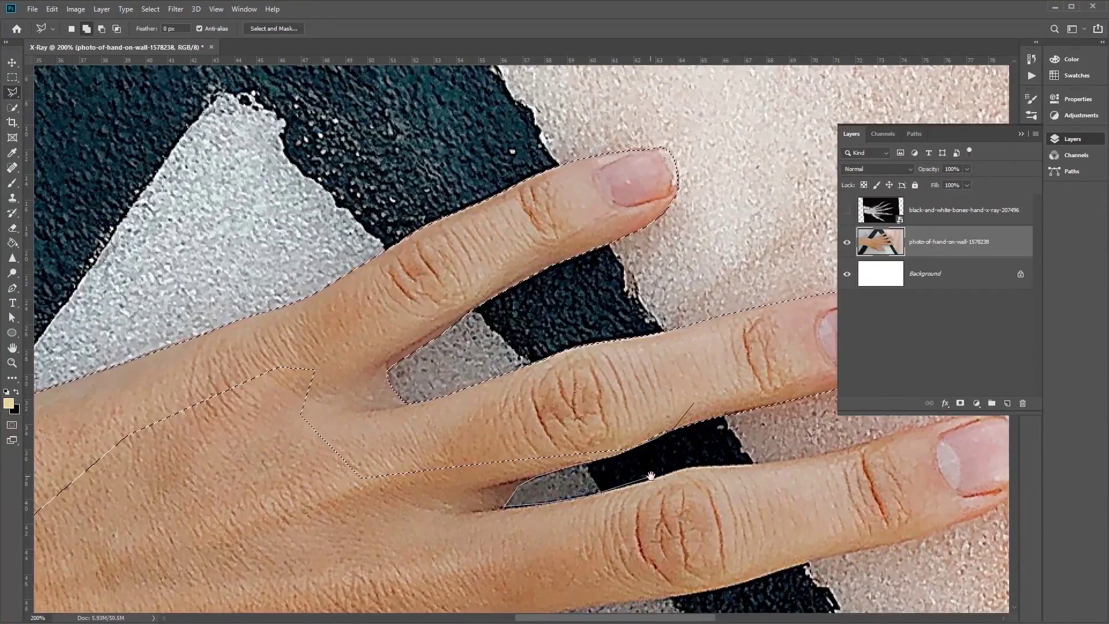
{"action": "left_click_drag", "start_coordinate": [691, 467], "coordinate": [471, 480]}
{"action": "left_click", "coordinate": [601, 467]}
{"action": "left_click", "coordinate": [686, 443]}
{"action": "left_click", "coordinate": [765, 427]}
{"action": "left_click", "coordinate": [800, 441]}
{"action": "left_click", "coordinate": [805, 481]}
{"action": "left_click", "coordinate": [779, 508]}
{"action": "left_click", "coordinate": [708, 546]}
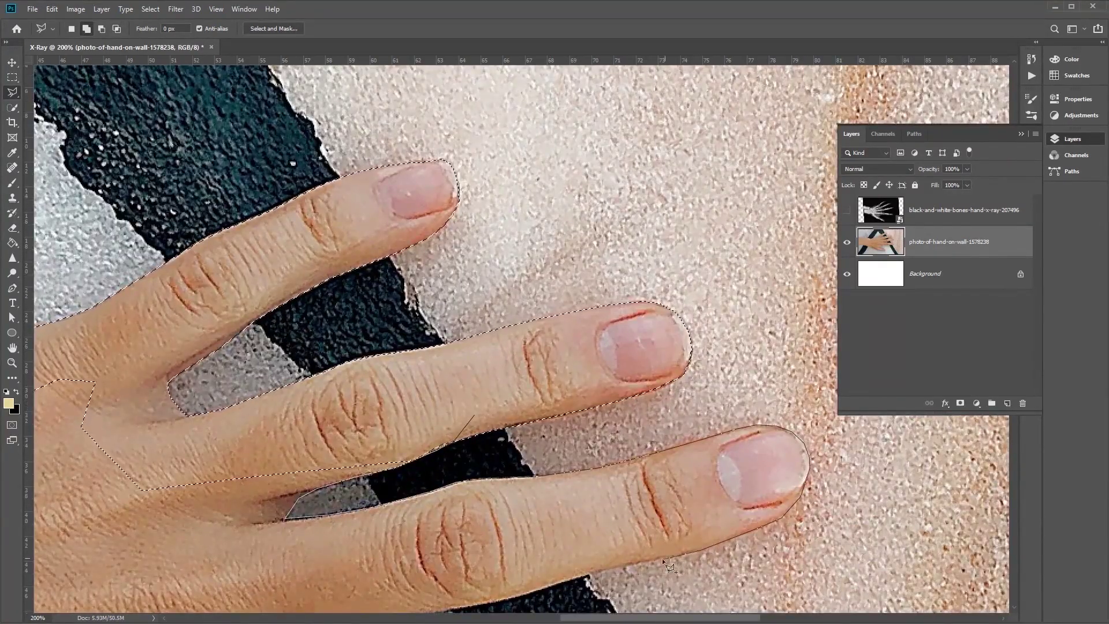
{"action": "left_click_drag", "start_coordinate": [662, 558], "coordinate": [805, 426]}
{"action": "left_click", "coordinate": [648, 468]}
{"action": "left_click", "coordinate": [563, 480]}
{"action": "left_click", "coordinate": [478, 492]}
{"action": "left_click", "coordinate": [459, 500]}
{"action": "left_click", "coordinate": [465, 531]}
{"action": "left_click", "coordinate": [473, 536]}
{"action": "left_click", "coordinate": [531, 538]}
{"action": "left_click", "coordinate": [647, 531]}
{"action": "left_click", "coordinate": [745, 539]}
{"action": "left_click", "coordinate": [808, 557]}
{"action": "left_click", "coordinate": [557, 585]}
{"action": "double_click", "coordinate": [346, 523]}
Trace the index finger's outline around its tip and along its lower edge.
{"action": "left_click_drag", "start_coordinate": [755, 525], "coordinate": [443, 363]}
{"action": "left_click", "coordinate": [399, 458]}
{"action": "left_click", "coordinate": [465, 389]}
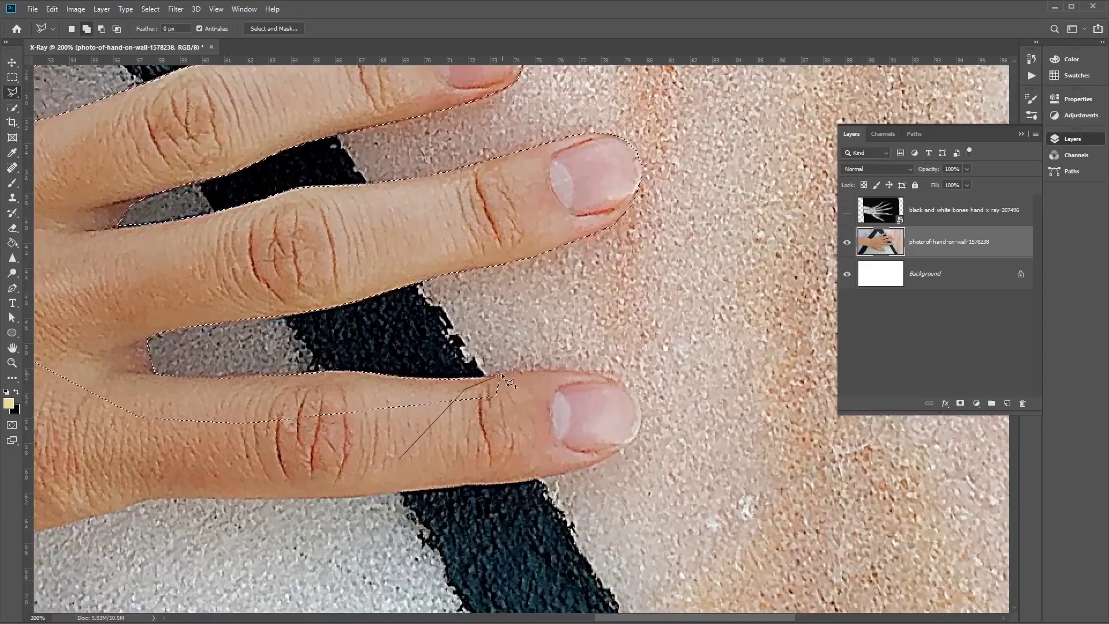
{"action": "left_click", "coordinate": [639, 438]}
{"action": "left_click", "coordinate": [598, 463]}
{"action": "left_click", "coordinate": [350, 499]}
{"action": "left_click", "coordinate": [246, 500]}
Continue the lasso outline along the web between index finger and thumb and around the thumb.
{"action": "left_click_drag", "start_coordinate": [151, 500], "coordinate": [591, 298]}
{"action": "left_click", "coordinate": [533, 316]}
{"action": "left_click", "coordinate": [461, 335]}
{"action": "left_click", "coordinate": [439, 337]}
{"action": "left_click", "coordinate": [382, 357]}
{"action": "left_click", "coordinate": [353, 387]}
{"action": "left_click", "coordinate": [378, 421]}
{"action": "left_click", "coordinate": [473, 463]}
{"action": "left_click", "coordinate": [643, 517]}
{"action": "left_click", "coordinate": [647, 581]}
{"action": "left_click", "coordinate": [551, 569]}
{"action": "left_click", "coordinate": [481, 585]}
{"action": "left_click_drag", "start_coordinate": [178, 354], "coordinate": [196, 341]}
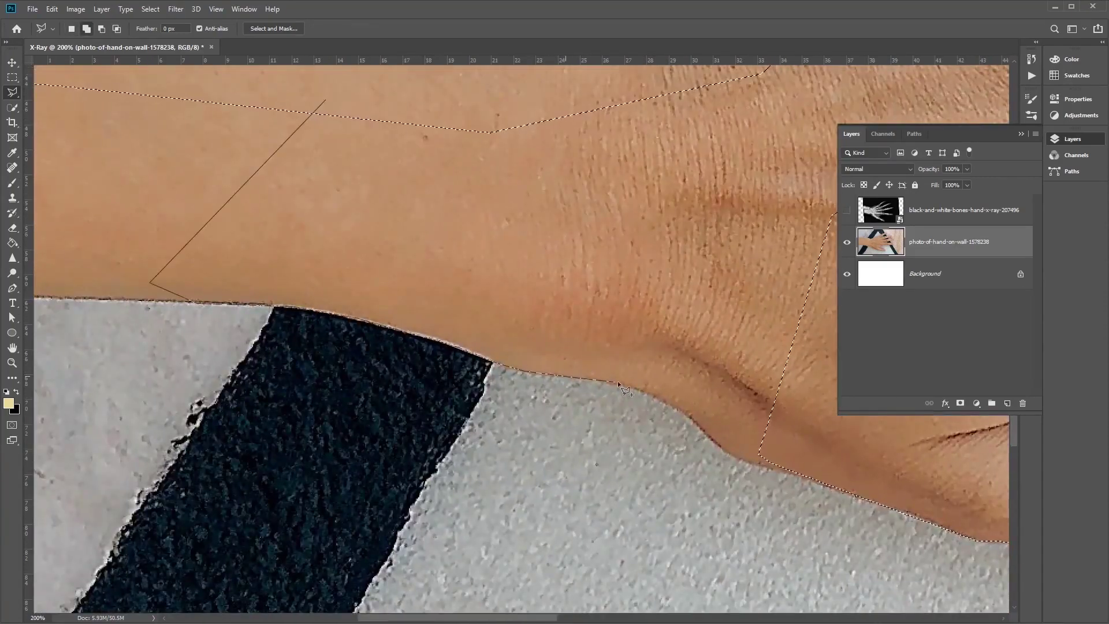
Add the unselected area inside the back of the hand to the selection.
{"action": "mouse_move", "coordinate": [787, 147]}
{"action": "left_mouse_down"}
{"action": "mouse_move", "coordinate": [458, 310]}
{"action": "mouse_move", "coordinate": [668, 327]}
{"action": "left_mouse_up"}
{"action": "left_click", "coordinate": [664, 325]}
{"action": "left_click", "coordinate": [649, 439]}
{"action": "left_click", "coordinate": [564, 545]}
{"action": "left_click", "coordinate": [325, 544]}
{"action": "left_click", "coordinate": [300, 318]}
{"action": "left_click", "coordinate": [435, 253]}
{"action": "left_click", "coordinate": [664, 325]}
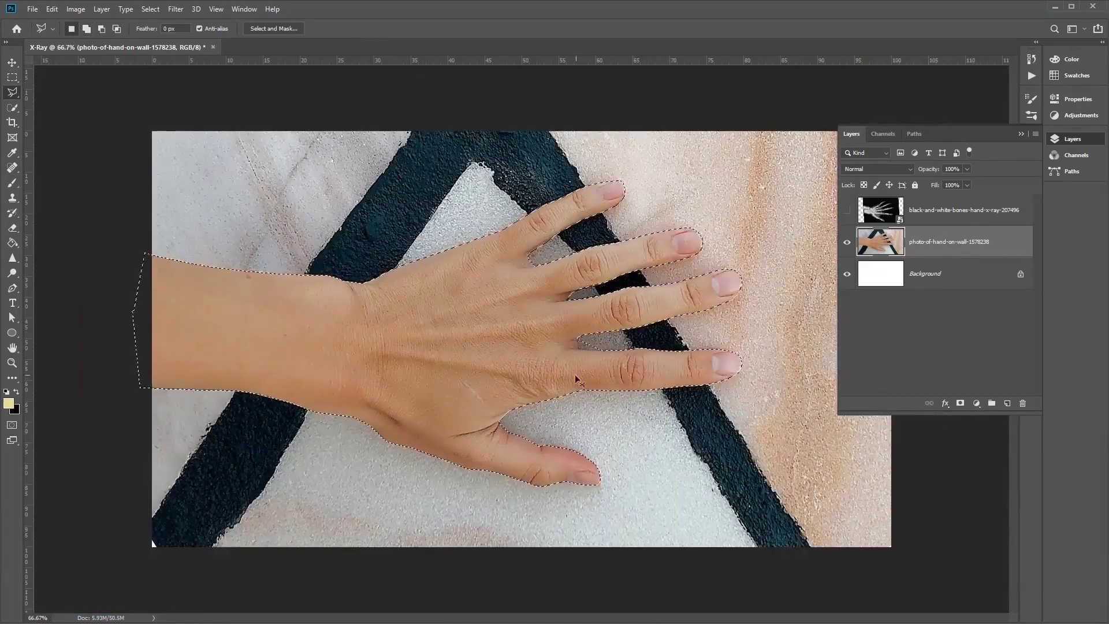
{"action": "scroll", "coordinate": [576, 380], "scroll_direction": "up", "scroll_amount": 3}
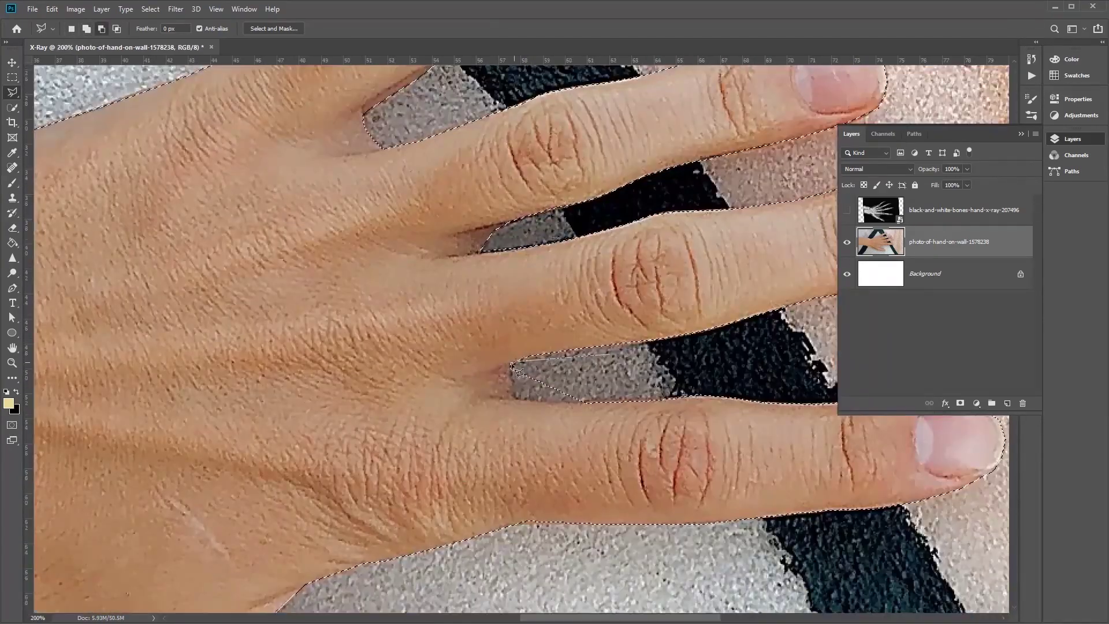
Cut the selected hand out of the photo onto its own layer and make the X-ray layer active.
{"action": "scroll", "coordinate": [520, 370], "scroll_direction": "down", "scroll_amount": 4}
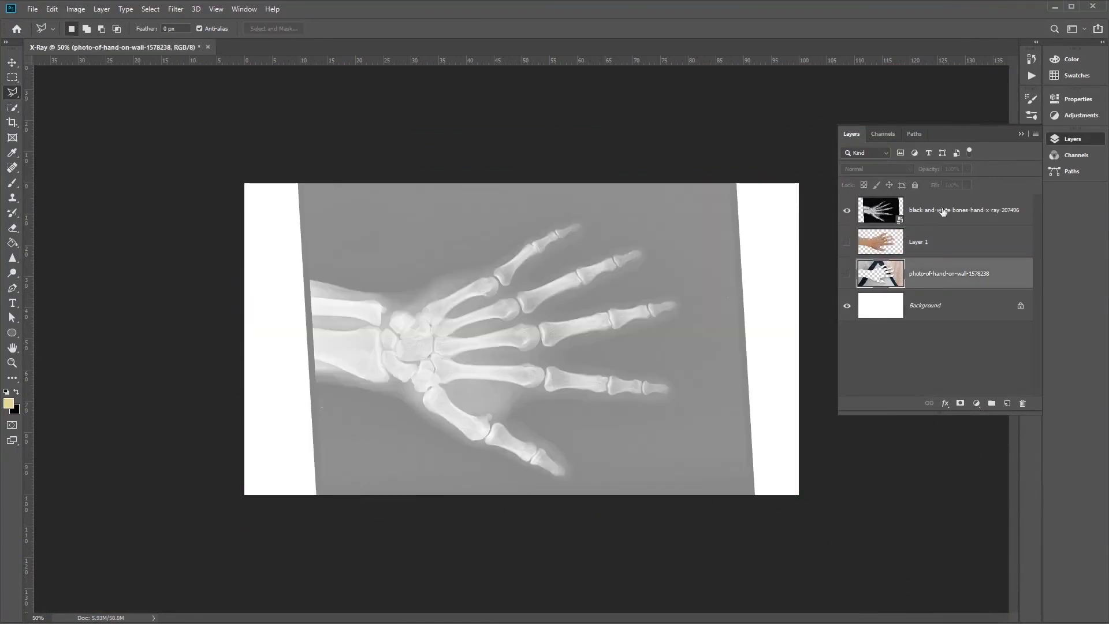
{"action": "left_click", "coordinate": [942, 212]}
Lasso the upper forearm bone on the X-ray layer, closing the outline beyond the image's edge.
{"action": "scroll", "coordinate": [332, 272], "scroll_direction": "up", "scroll_amount": 3}
{"action": "left_click", "coordinate": [203, 403]}
{"action": "left_click", "coordinate": [534, 508]}
{"action": "left_click", "coordinate": [523, 526]}
{"action": "left_click", "coordinate": [499, 523]}
{"action": "left_click", "coordinate": [454, 501]}
{"action": "left_click", "coordinate": [361, 486]}
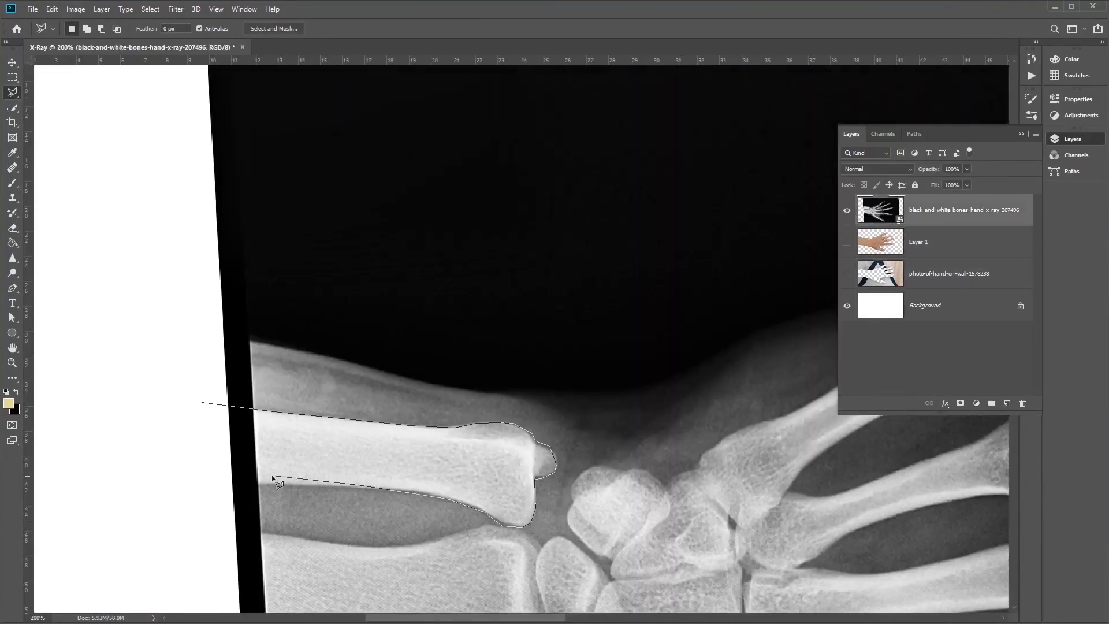
{"action": "left_click", "coordinate": [209, 482]}
{"action": "left_click", "coordinate": [194, 437]}
{"action": "left_click", "coordinate": [202, 402]}
Add the larger forearm bone's upper part and the upper wrist bones to the selection.
{"action": "left_click", "coordinate": [574, 304]}
{"action": "left_click", "coordinate": [560, 301]}
{"action": "left_click", "coordinate": [543, 288]}
{"action": "left_click", "coordinate": [530, 267]}
{"action": "left_click", "coordinate": [531, 257]}
{"action": "left_click", "coordinate": [536, 249]}
{"action": "left_click", "coordinate": [532, 233]}
{"action": "left_click", "coordinate": [563, 209]}
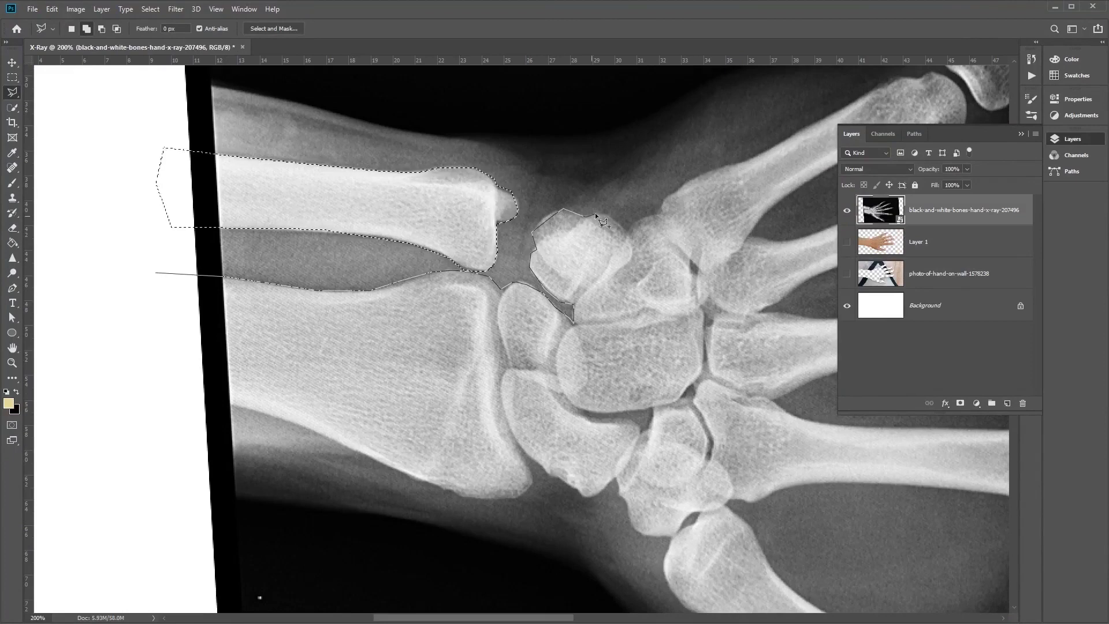
Trace the larger forearm bone's lower end and the lower edge of the wrist bones.
{"action": "left_click", "coordinate": [551, 477]}
{"action": "left_click", "coordinate": [559, 478]}
{"action": "left_click", "coordinate": [582, 493]}
{"action": "left_click", "coordinate": [594, 497]}
{"action": "left_click", "coordinate": [607, 490]}
{"action": "left_click", "coordinate": [616, 478]}
{"action": "left_click", "coordinate": [617, 496]}
{"action": "left_click", "coordinate": [627, 499]}
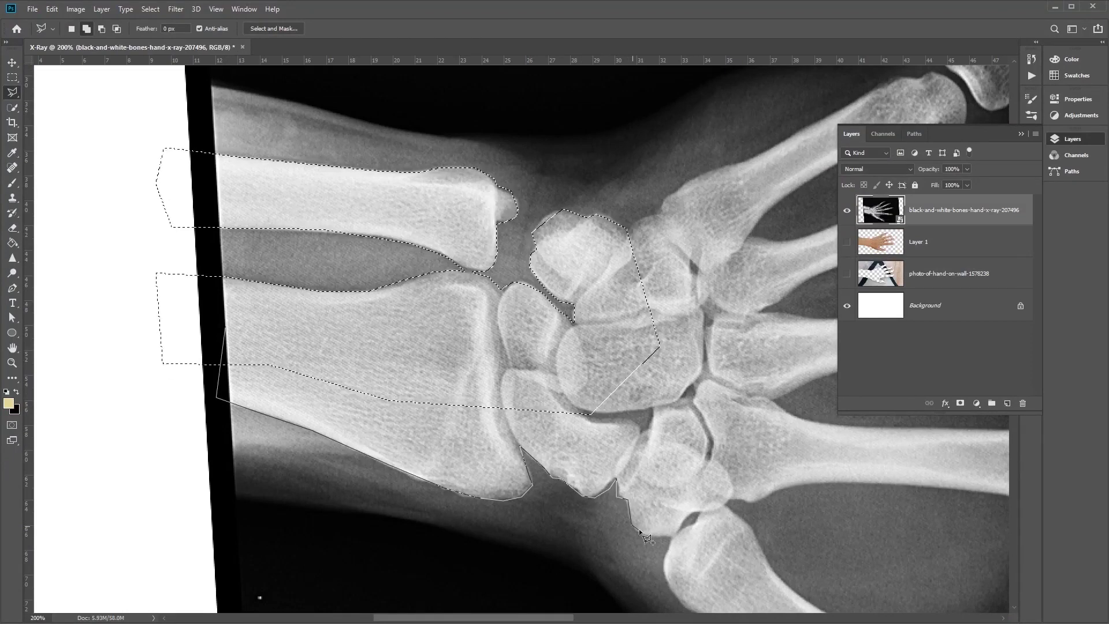
Add the thumb bones to the selection, tracing both edges from the wrist to the tip.
{"action": "scroll", "coordinate": [325, 223], "scroll_direction": "down", "scroll_amount": 3}
{"action": "scroll", "coordinate": [324, 223], "scroll_direction": "right", "scroll_amount": 5}
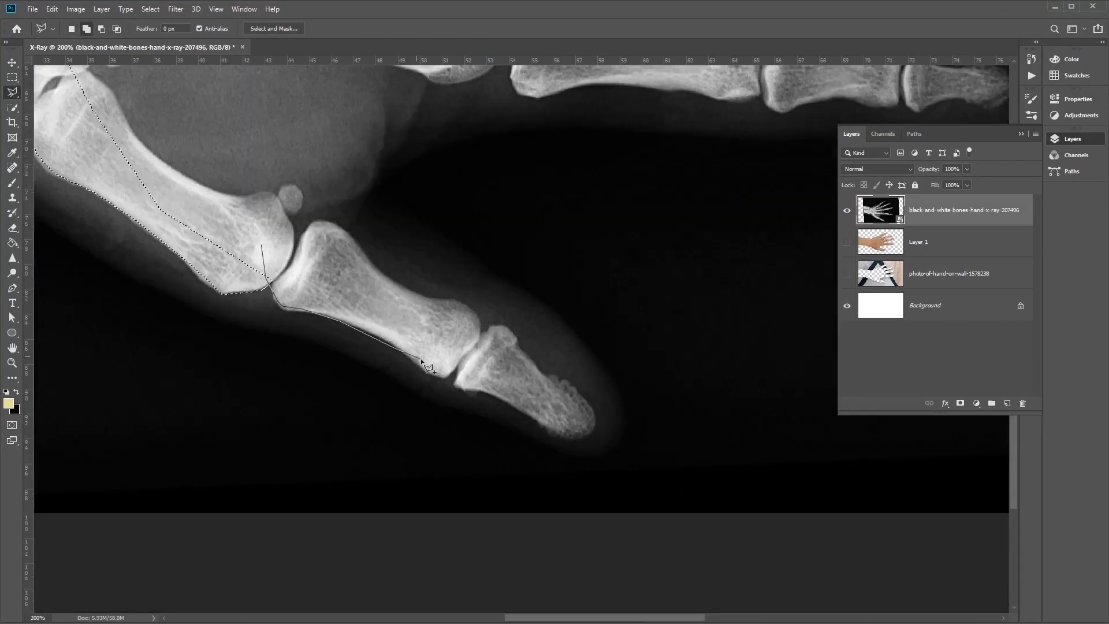
{"action": "left_click", "coordinate": [275, 199]}
{"action": "left_click_drag", "start_coordinate": [275, 199], "coordinate": [557, 402]}
{"action": "left_click", "coordinate": [515, 401]}
{"action": "left_click", "coordinate": [483, 390]}
{"action": "left_click", "coordinate": [454, 375]}
{"action": "left_click", "coordinate": [426, 350]}
{"action": "left_click", "coordinate": [406, 328]}
{"action": "left_click", "coordinate": [380, 288]}
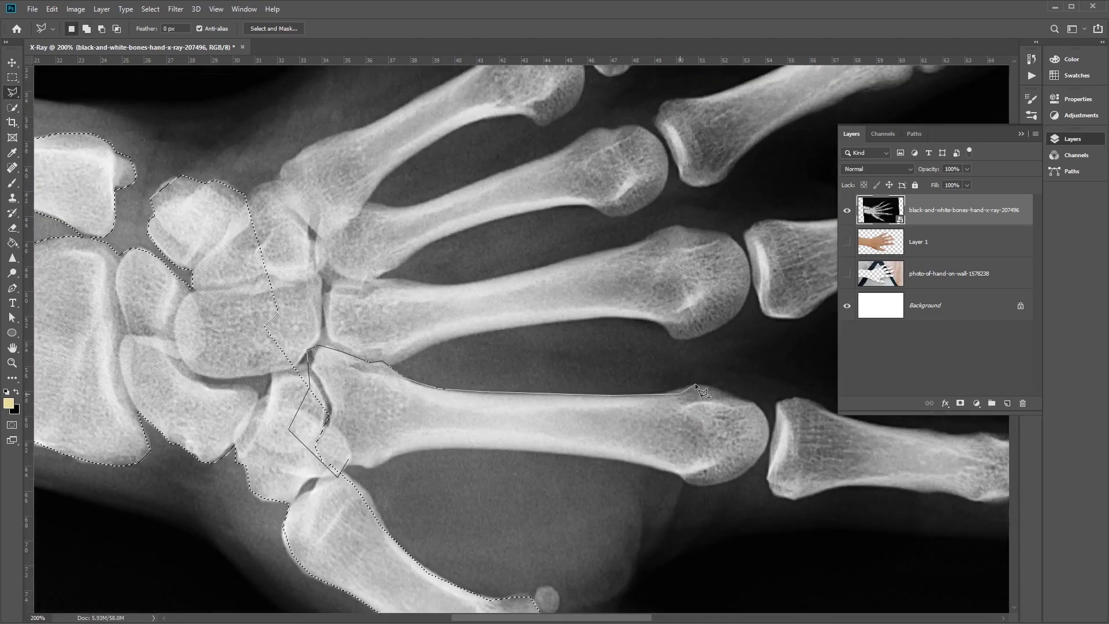
Add the index finger's bones to the selection, following their upper edge to the fingertip and returning along the lower edge.
{"action": "scroll", "coordinate": [605, 407], "scroll_direction": "right", "scroll_amount": 5}
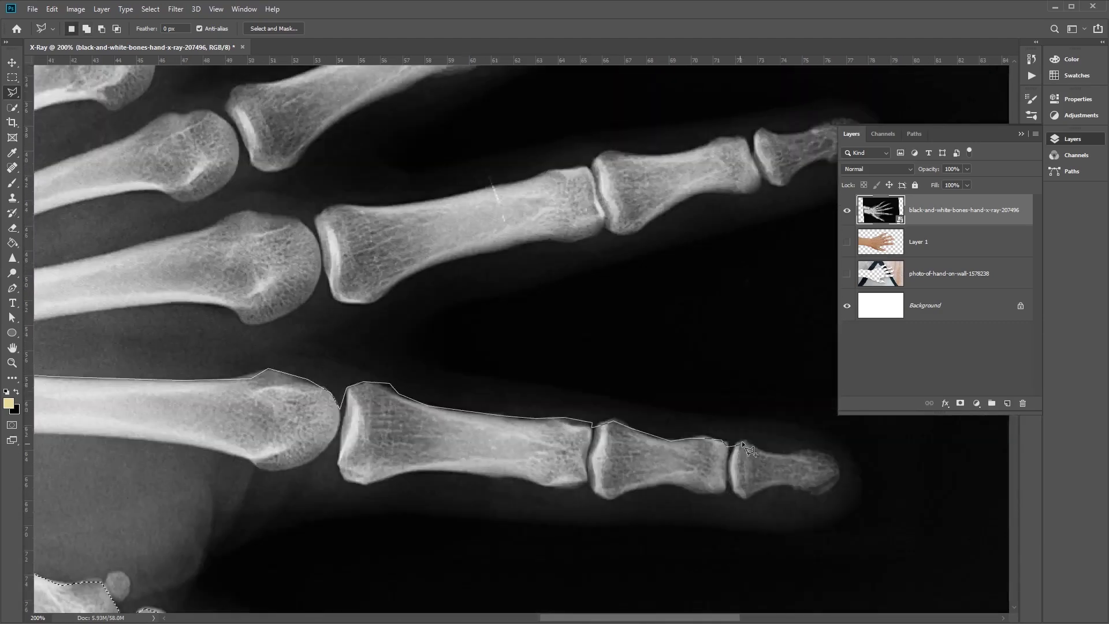
{"action": "left_click", "coordinate": [338, 441]}
{"action": "left_click", "coordinate": [275, 470]}
{"action": "left_click_drag", "start_coordinate": [275, 470], "coordinate": [706, 537]}
{"action": "left_click", "coordinate": [615, 504]}
{"action": "left_click", "coordinate": [499, 498]}
{"action": "double_click", "coordinate": [355, 528]}
Add the middle finger's bones to the selection, tracing around them from the palm to the fingertip.
{"action": "left_click_drag", "start_coordinate": [405, 347], "coordinate": [334, 478]}
{"action": "left_click", "coordinate": [277, 568], "text": "shift"}
{"action": "scroll", "coordinate": [694, 488], "scroll_direction": "right", "scroll_amount": 10}
{"action": "scroll", "coordinate": [694, 488], "scroll_direction": "up", "scroll_amount": 2}
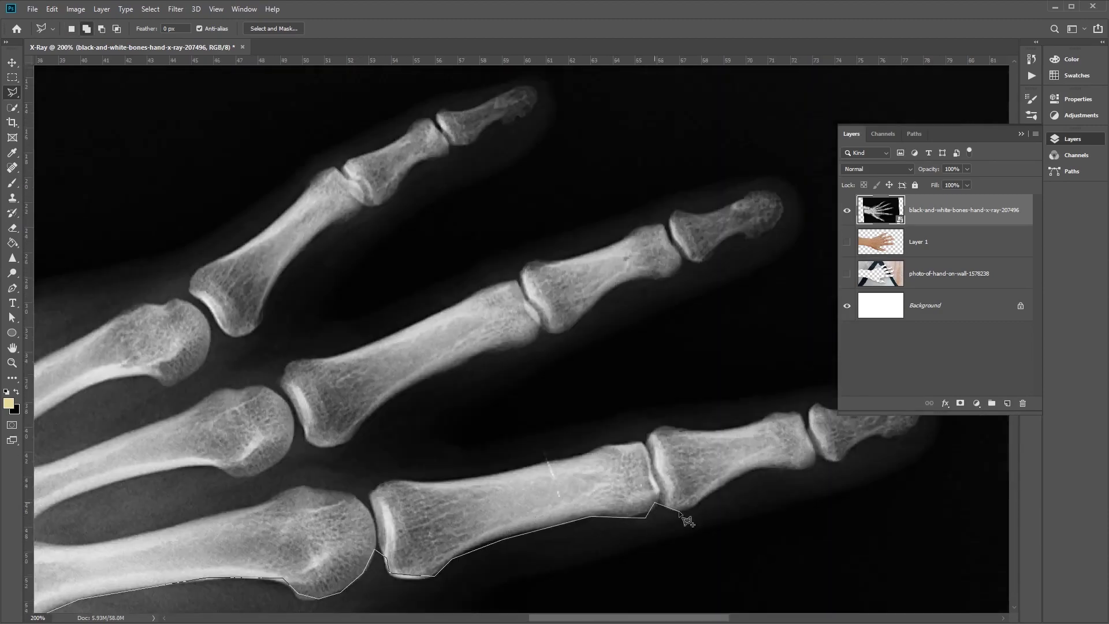
{"action": "left_click_drag", "start_coordinate": [165, 534], "coordinate": [567, 347]}
{"action": "left_click", "coordinate": [461, 341]}
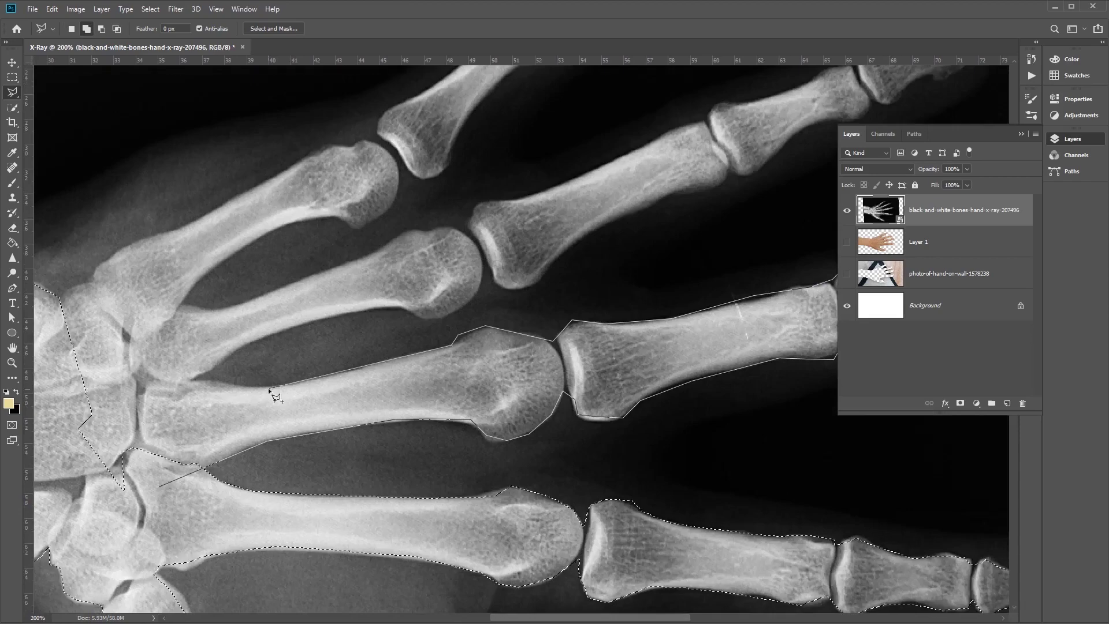
{"action": "double_click", "coordinate": [268, 387]}
{"action": "left_click_drag", "start_coordinate": [809, 361], "coordinate": [393, 378]}
{"action": "mouse_move", "coordinate": [495, 302]}
{"action": "left_mouse_down"}
{"action": "mouse_move", "coordinate": [463, 425]}
{"action": "mouse_move", "coordinate": [400, 482]}
{"action": "left_mouse_up"}
{"action": "left_click", "coordinate": [501, 461], "text": "shift"}
{"action": "left_click", "coordinate": [582, 448]}
{"action": "double_click", "coordinate": [502, 479]}
Add the palm bones of the ring finger and little finger to the selection, leaving out the gap between them.
{"action": "left_click_drag", "start_coordinate": [174, 479], "coordinate": [891, 329]}
{"action": "left_click", "coordinate": [211, 383], "text": "shift"}
{"action": "left_click", "coordinate": [348, 290]}
{"action": "left_click", "coordinate": [560, 192]}
{"action": "left_click", "coordinate": [598, 243]}
{"action": "left_click", "coordinate": [553, 278]}
{"action": "left_click", "coordinate": [641, 280]}
{"action": "left_click", "coordinate": [644, 363]}
{"action": "left_click", "coordinate": [488, 374]}
{"action": "double_click", "coordinate": [376, 431]}
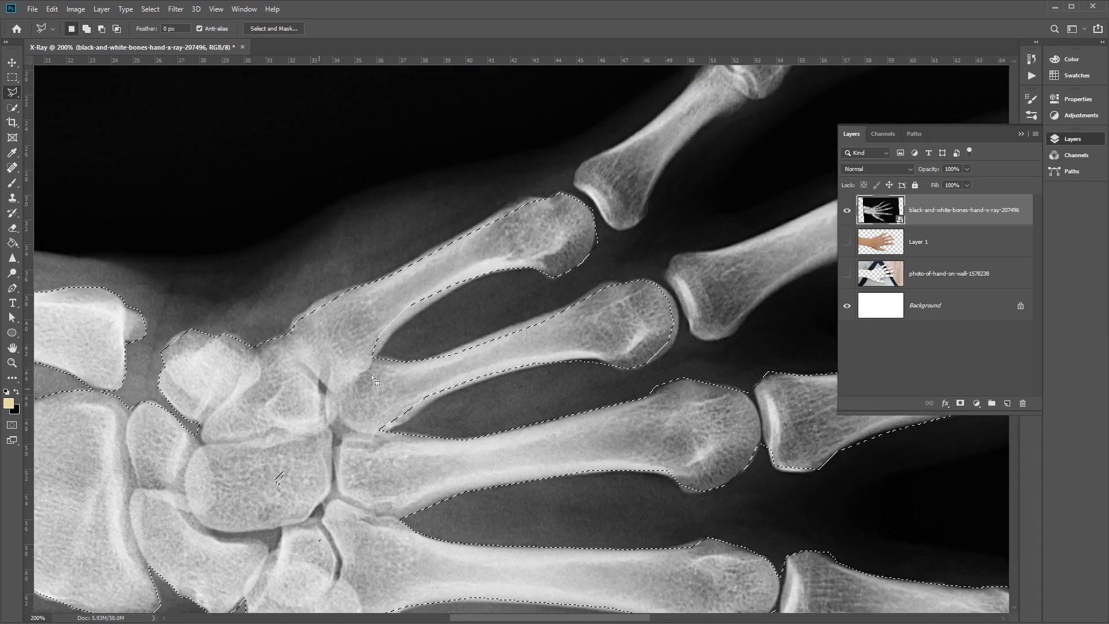
Add the little finger's bones beyond the knuckle to the selection.
{"action": "left_click_drag", "start_coordinate": [577, 231], "coordinate": [263, 362]}
{"action": "left_click", "coordinate": [256, 312]}
{"action": "left_click", "coordinate": [384, 202]}
{"action": "left_click", "coordinate": [518, 167]}
{"action": "left_click", "coordinate": [316, 356]}
{"action": "double_click", "coordinate": [312, 367]}
{"action": "scroll", "coordinate": [312, 367], "scroll_direction": "right", "scroll_amount": 12}
{"action": "scroll", "coordinate": [312, 367], "scroll_direction": "up", "scroll_amount": 5}
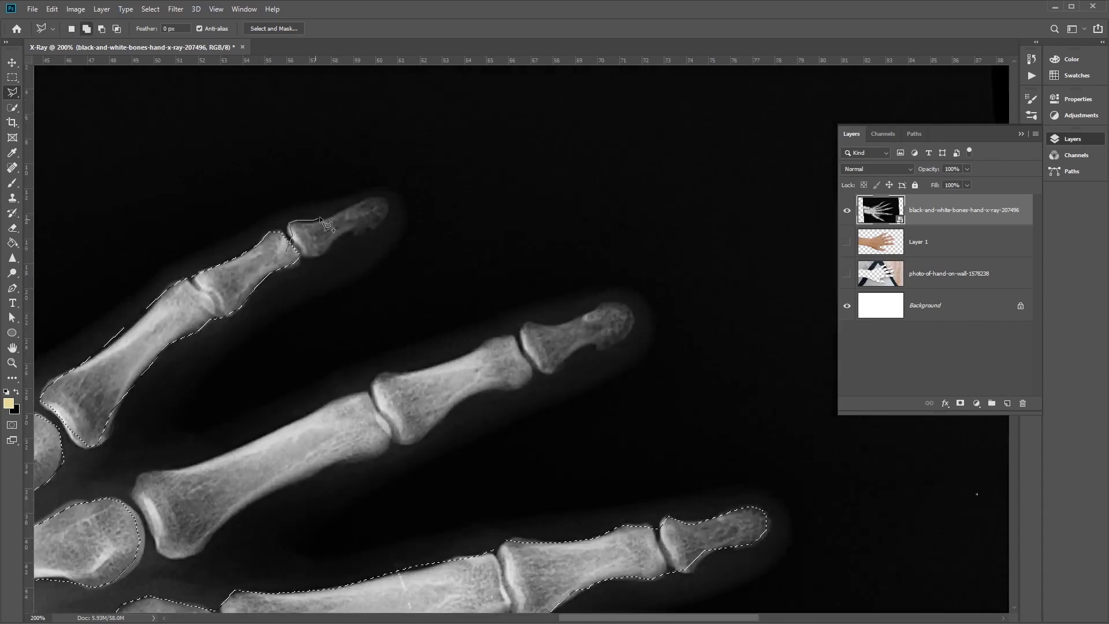
Add the ring finger's bones beyond the knuckle to the selection, tracing around the fingertip.
{"action": "left_click", "coordinate": [224, 537]}
{"action": "left_click", "coordinate": [514, 336]}
{"action": "left_click", "coordinate": [524, 324]}
{"action": "left_click", "coordinate": [607, 302]}
{"action": "left_click", "coordinate": [633, 317]}
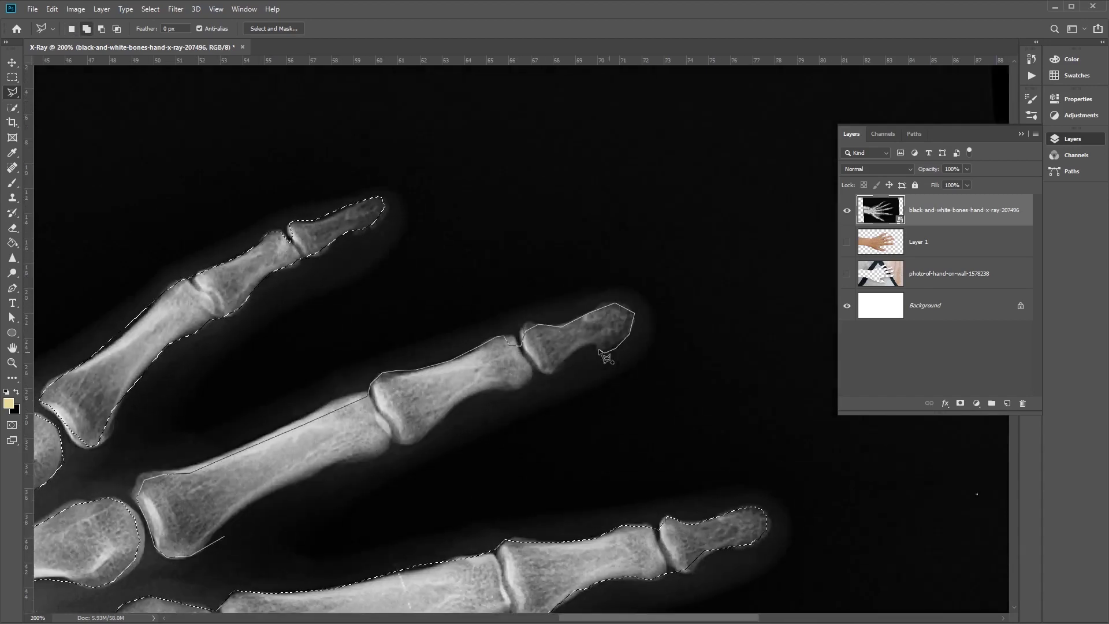
{"action": "left_click", "coordinate": [548, 372]}
{"action": "left_click", "coordinate": [404, 444]}
{"action": "left_click", "coordinate": [224, 537]}
Rasterize the X-ray layer and cut the selected bones out of it.
{"action": "key", "text": "ctrl+minus"}
{"action": "key", "text": "ctrl+minus"}
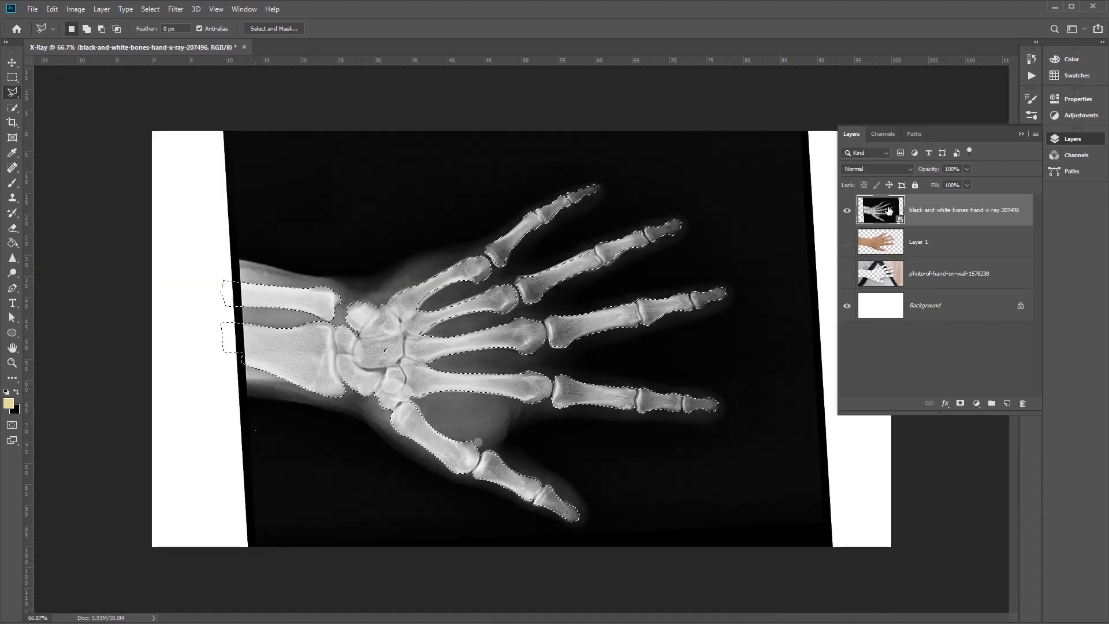
{"action": "right_click", "coordinate": [890, 209]}
{"action": "right_click", "coordinate": [941, 205]}
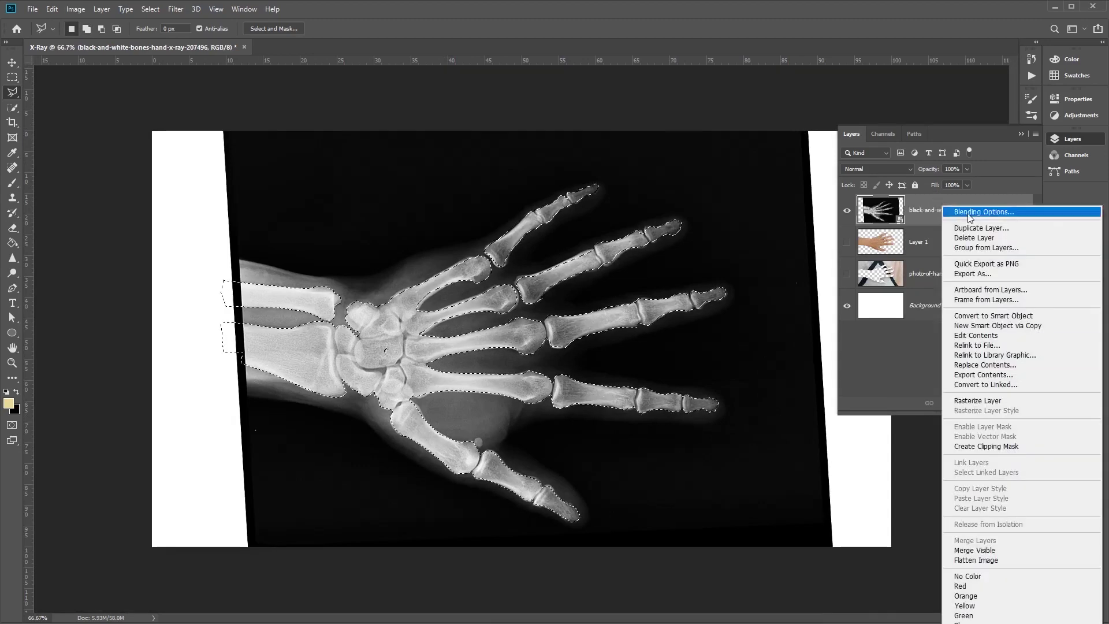
{"action": "left_click", "coordinate": [1038, 400]}
{"action": "key", "text": "ctrl+x"}
{"action": "left_click", "coordinate": [847, 213]}
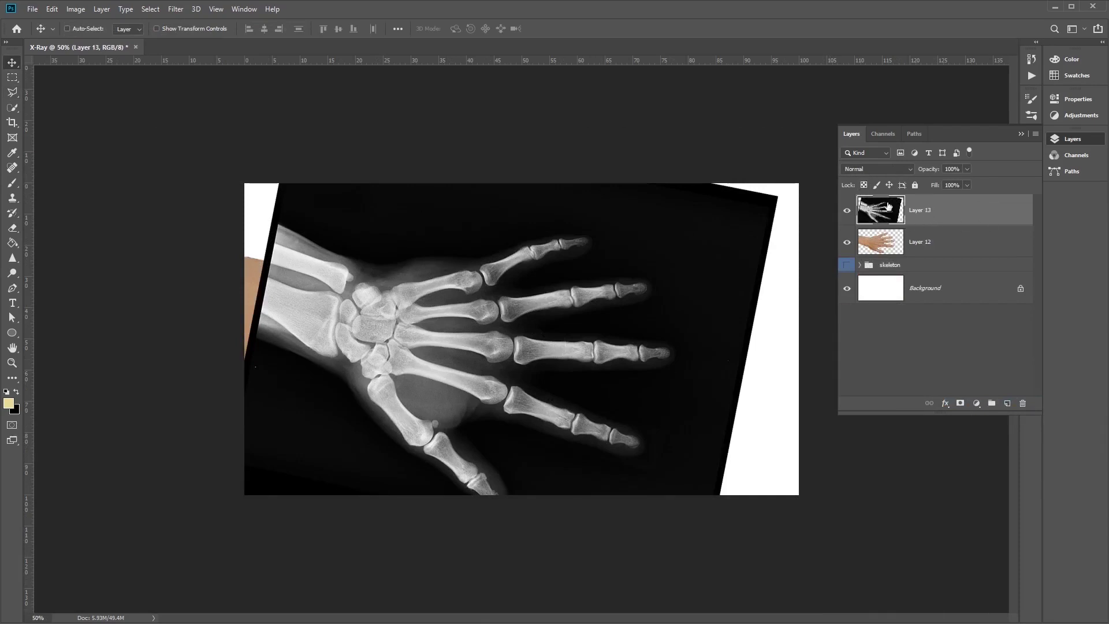
Set the blend mode of the X-ray layer, Layer 13, to Screen.
{"action": "left_click", "coordinate": [906, 173]}
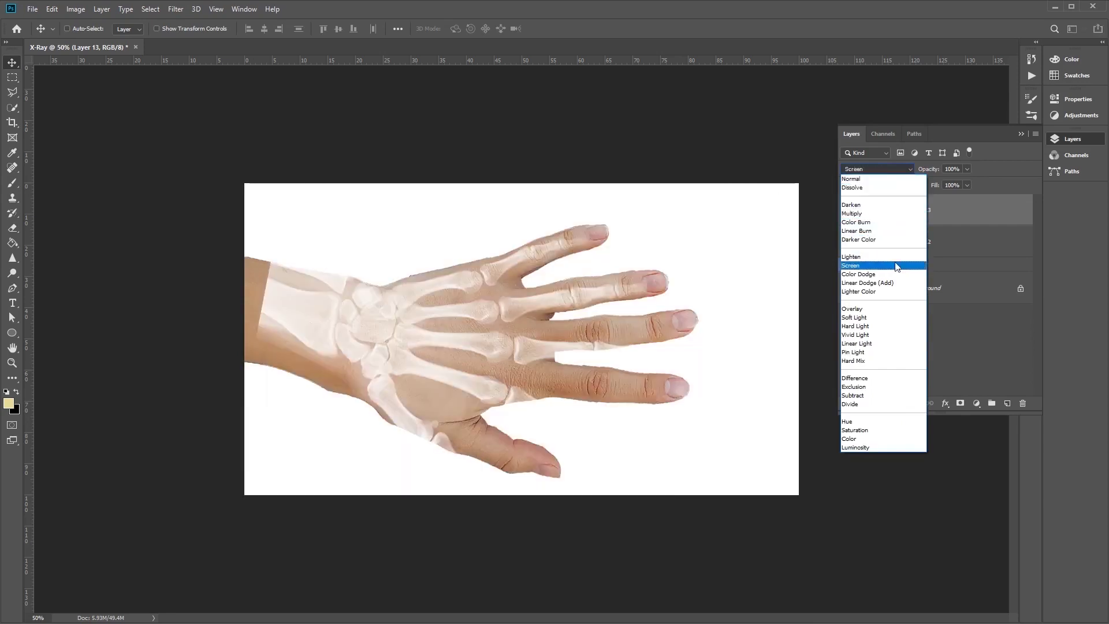
{"action": "left_click", "coordinate": [897, 267]}
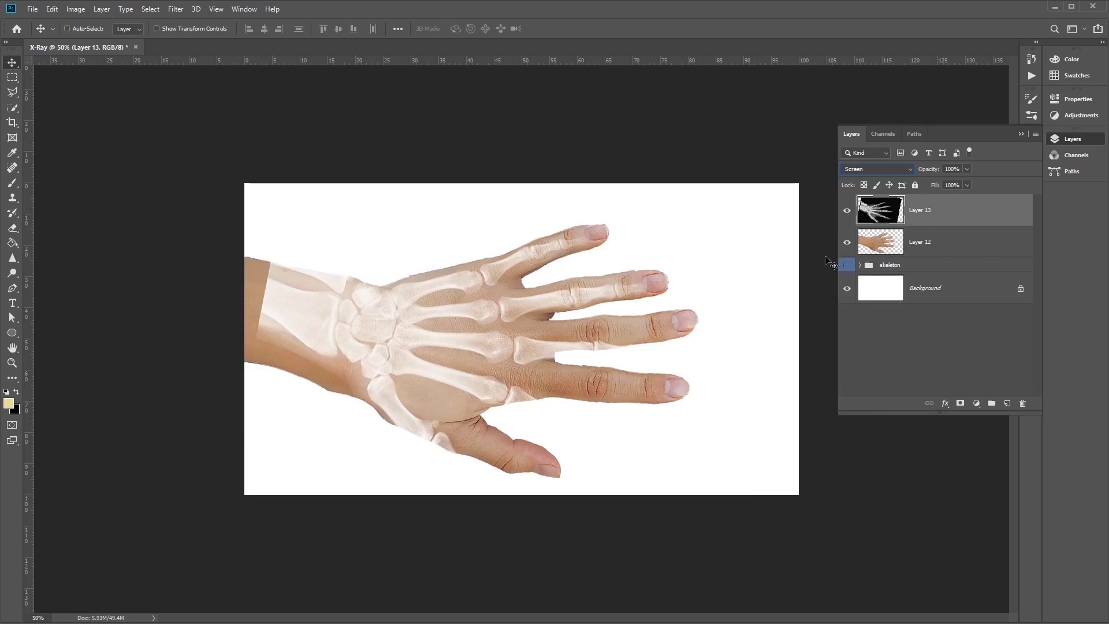
Warp the X-ray layer to fit the wrist bones and shift the finger bones toward the photographed fingers.
{"action": "key", "text": "ctrl+t"}
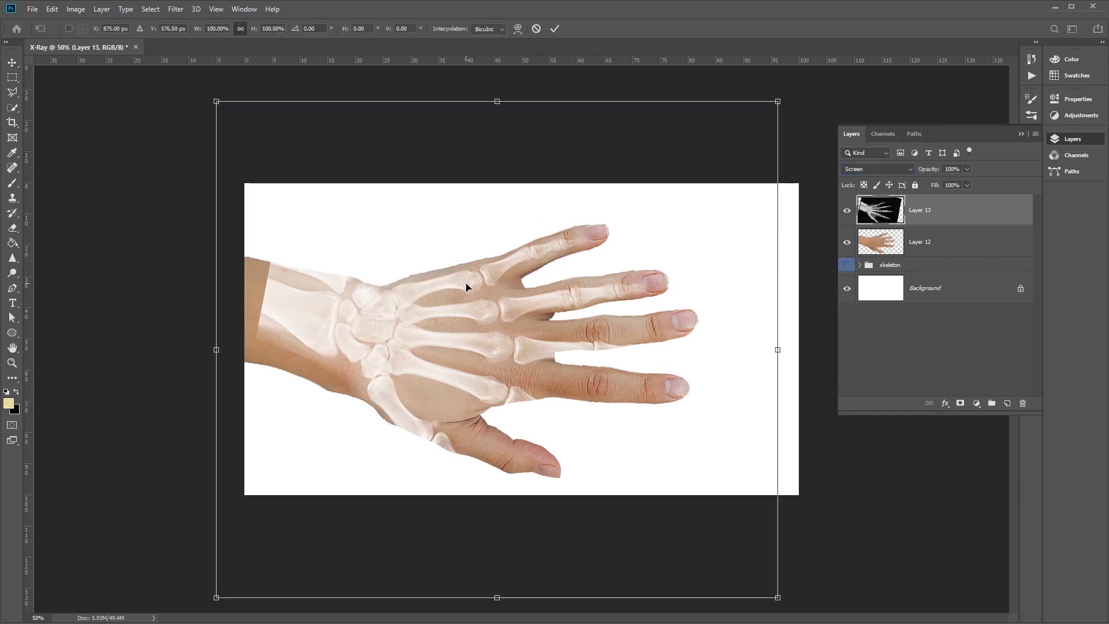
{"action": "right_click", "coordinate": [467, 287]}
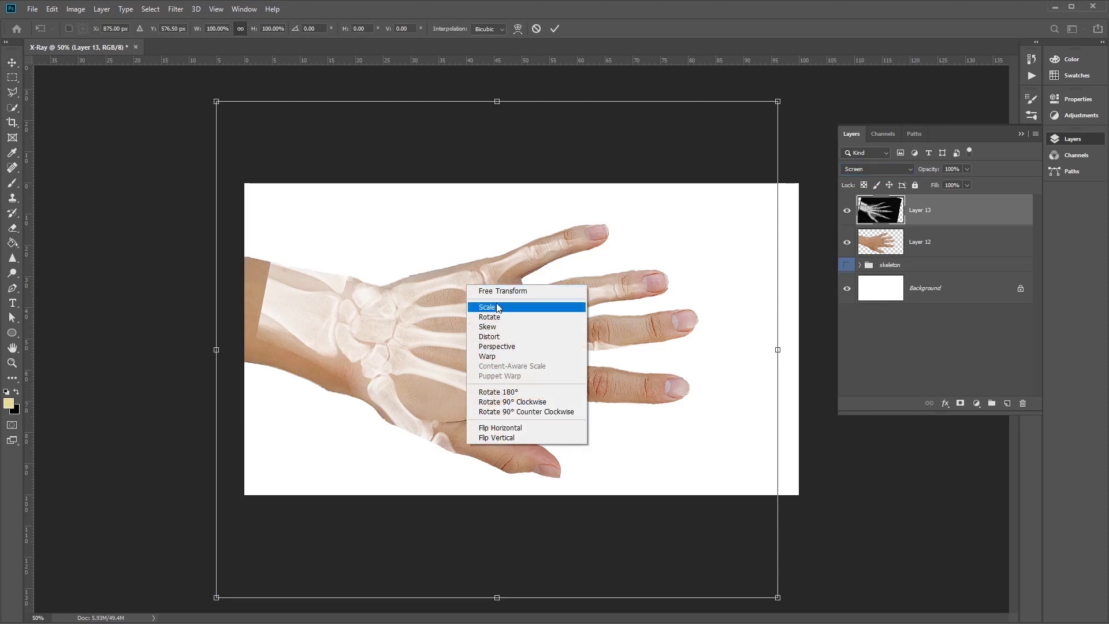
{"action": "left_click", "coordinate": [550, 357]}
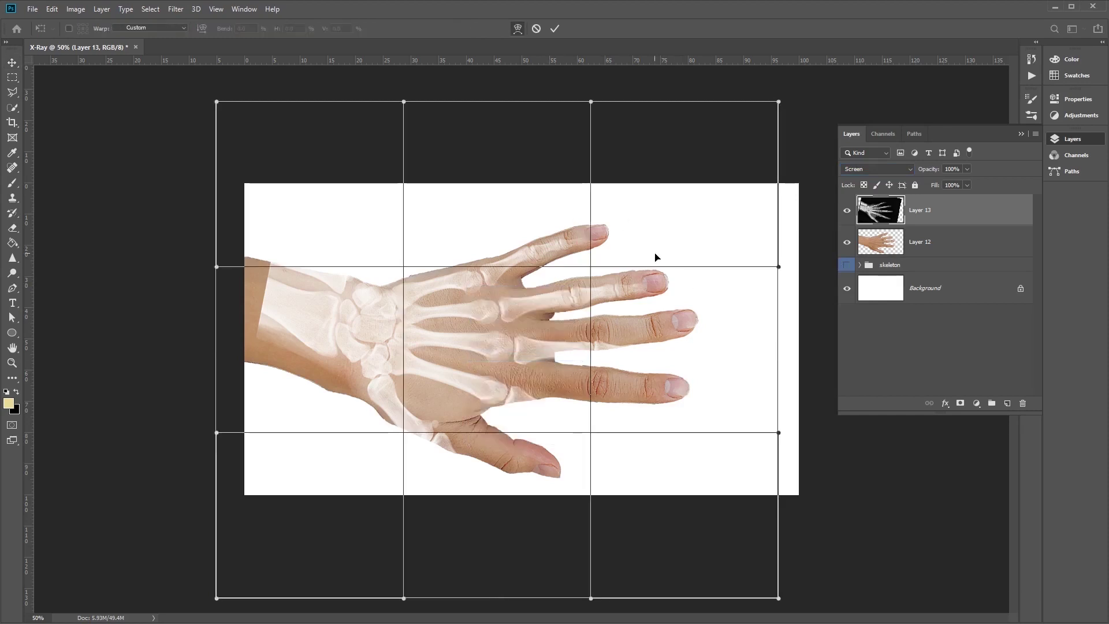
{"action": "left_click_drag", "start_coordinate": [265, 284], "coordinate": [270, 265]}
{"action": "left_click_drag", "start_coordinate": [626, 257], "coordinate": [599, 235]}
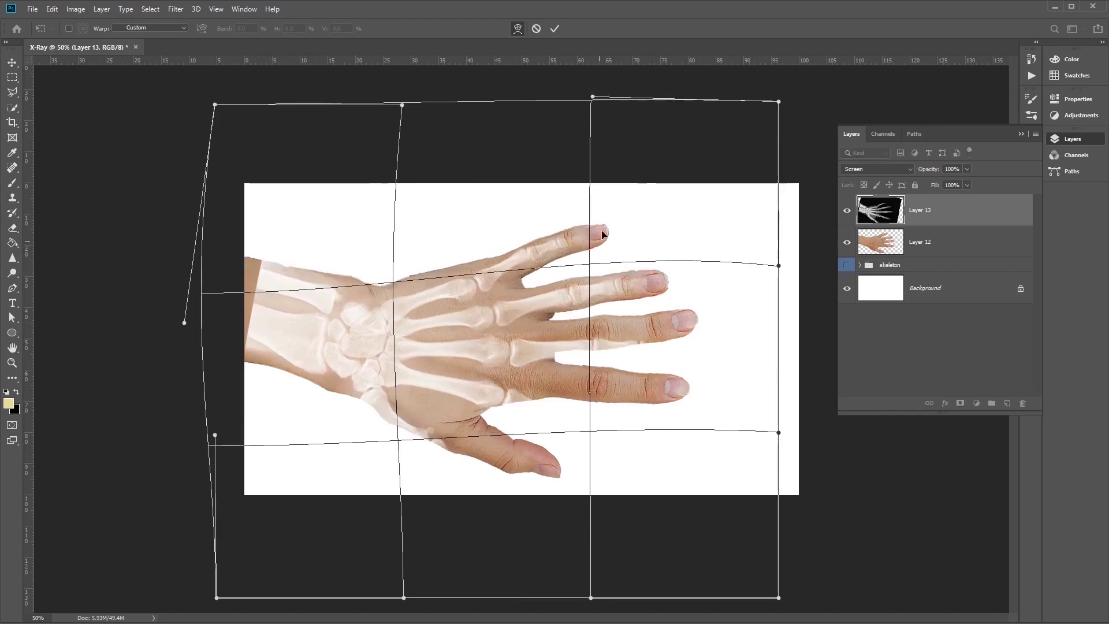
{"action": "left_click_drag", "start_coordinate": [461, 317], "coordinate": [464, 316]}
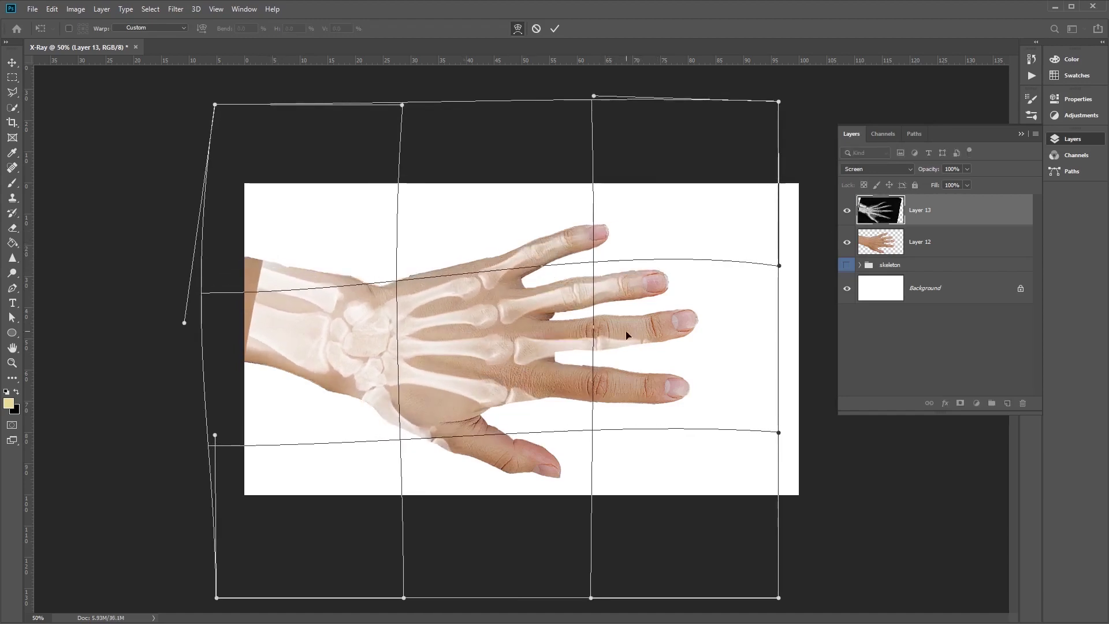
{"action": "left_click_drag", "start_coordinate": [676, 353], "coordinate": [696, 297]}
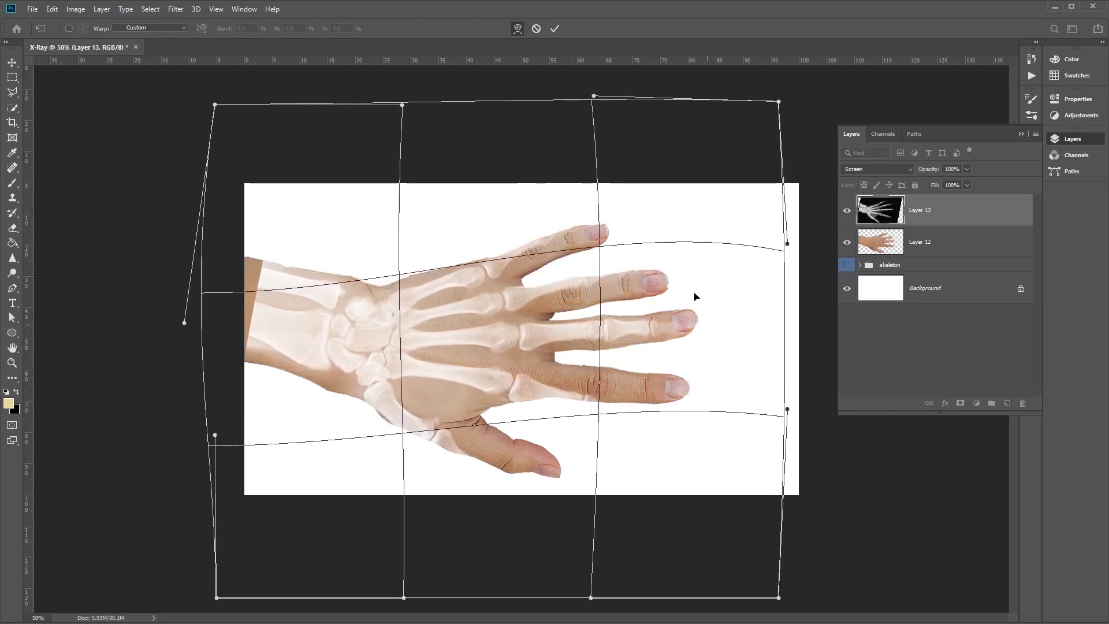
Reshape the warp mesh's outer handles and corner to bring the finger and thumb bones inside the hand.
{"action": "left_click_drag", "start_coordinate": [596, 102], "coordinate": [606, 135]}
{"action": "left_click_drag", "start_coordinate": [706, 455], "coordinate": [792, 389]}
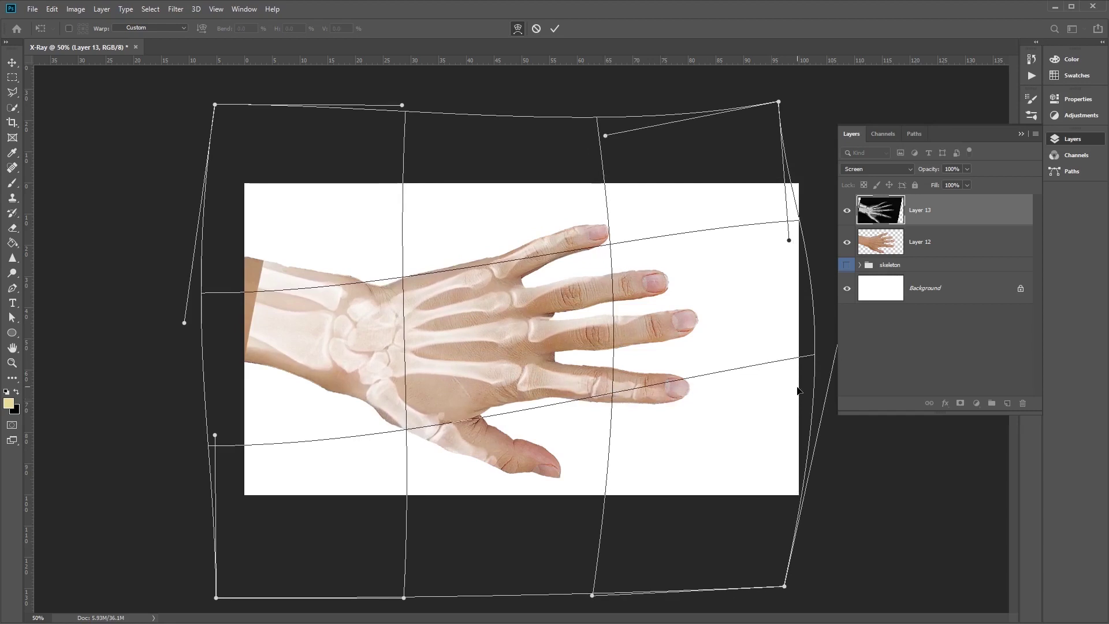
{"action": "left_click_drag", "start_coordinate": [790, 242], "coordinate": [758, 362]}
{"action": "left_click_drag", "start_coordinate": [778, 103], "coordinate": [728, 94]}
{"action": "mouse_move", "coordinate": [639, 274]}
{"action": "left_mouse_down"}
{"action": "mouse_move", "coordinate": [636, 282]}
{"action": "mouse_move", "coordinate": [641, 271]}
{"action": "left_mouse_up"}
{"action": "left_click_drag", "start_coordinate": [592, 596], "coordinate": [677, 497]}
{"action": "left_click_drag", "start_coordinate": [360, 352], "coordinate": [370, 355]}
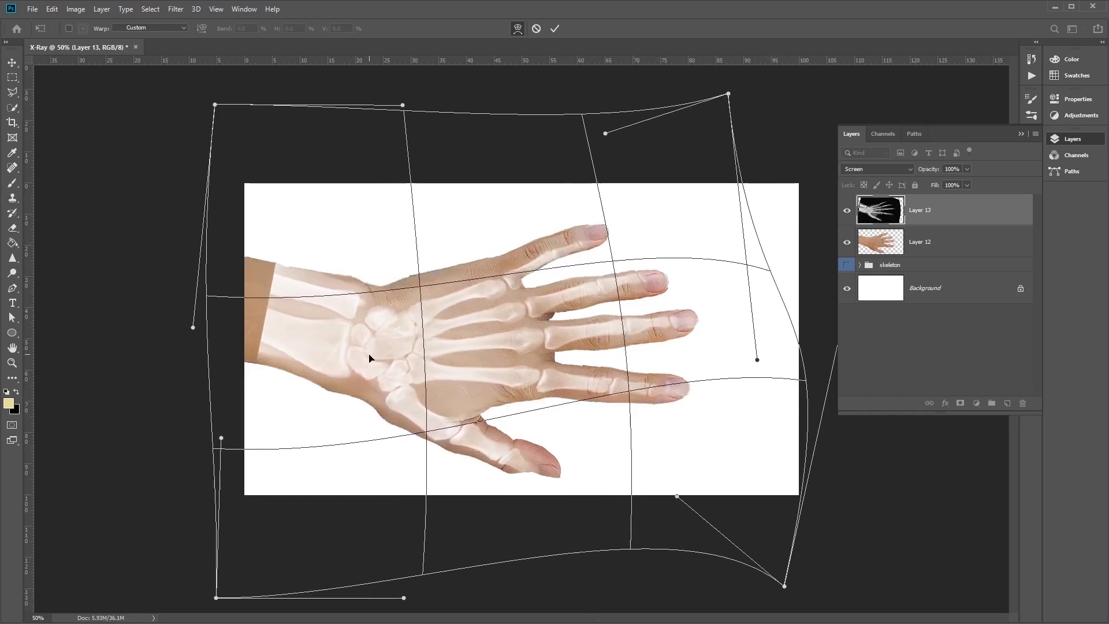
Fine-tune the warp around the knuckles and fingertips to centre the bones in each finger.
{"action": "left_click_drag", "start_coordinate": [513, 286], "coordinate": [504, 281]}
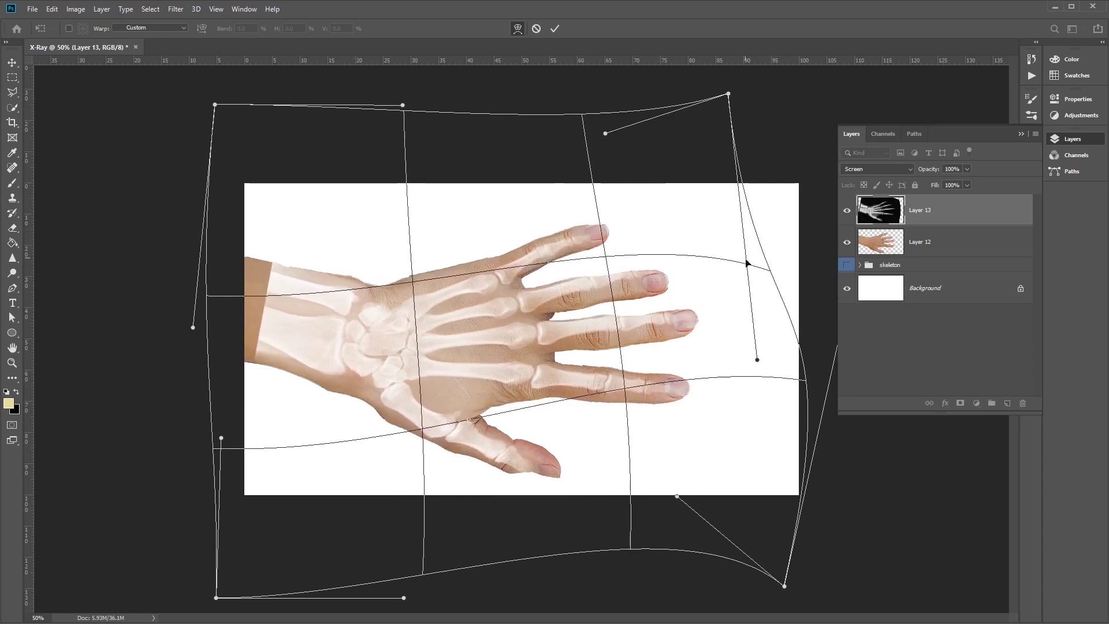
{"action": "left_click_drag", "start_coordinate": [745, 254], "coordinate": [745, 262]}
{"action": "left_click_drag", "start_coordinate": [715, 188], "coordinate": [701, 165]}
{"action": "left_click_drag", "start_coordinate": [789, 344], "coordinate": [775, 358]}
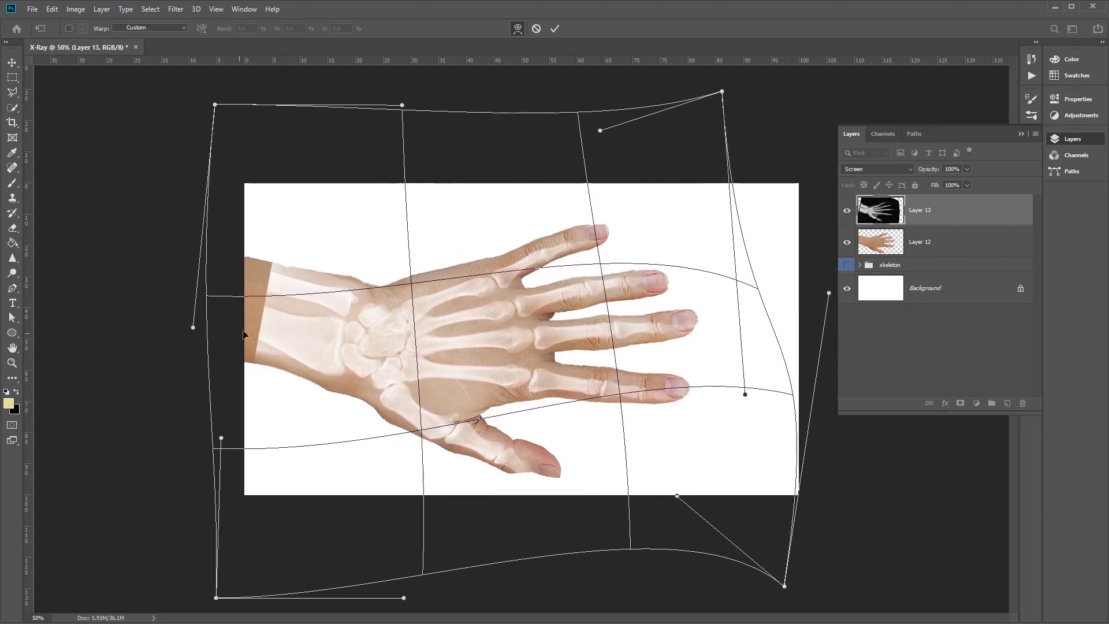
Stretch the forearm bones to the canvas edge with the warp mesh's corner and apply the warp.
{"action": "left_click_drag", "start_coordinate": [278, 265], "coordinate": [274, 268]}
{"action": "left_click_drag", "start_coordinate": [214, 105], "coordinate": [126, 121]}
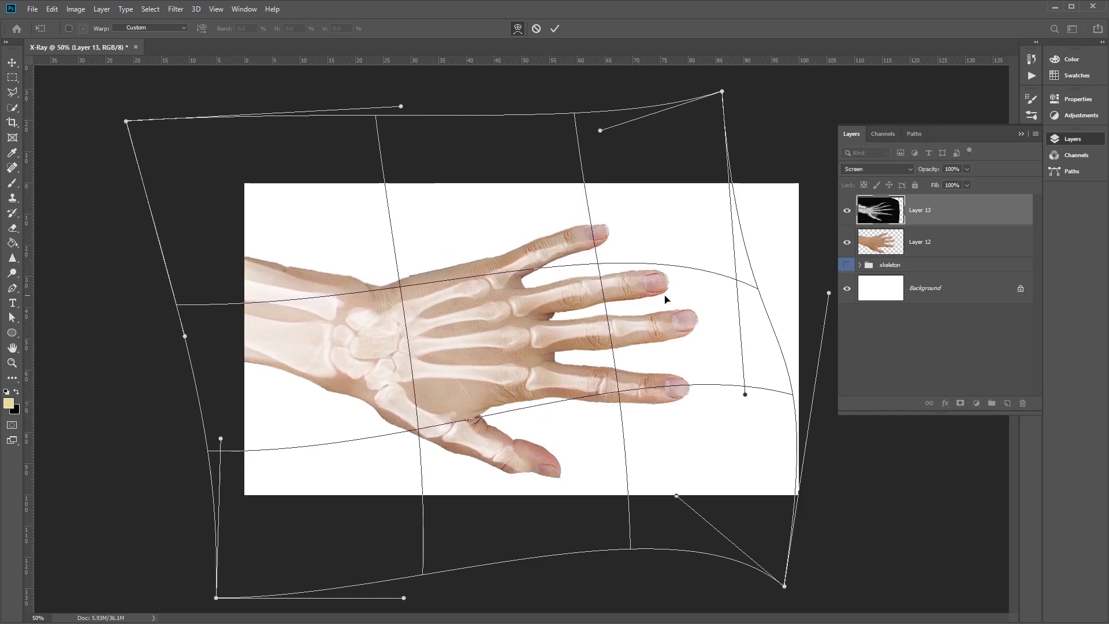
{"action": "left_click", "coordinate": [556, 28]}
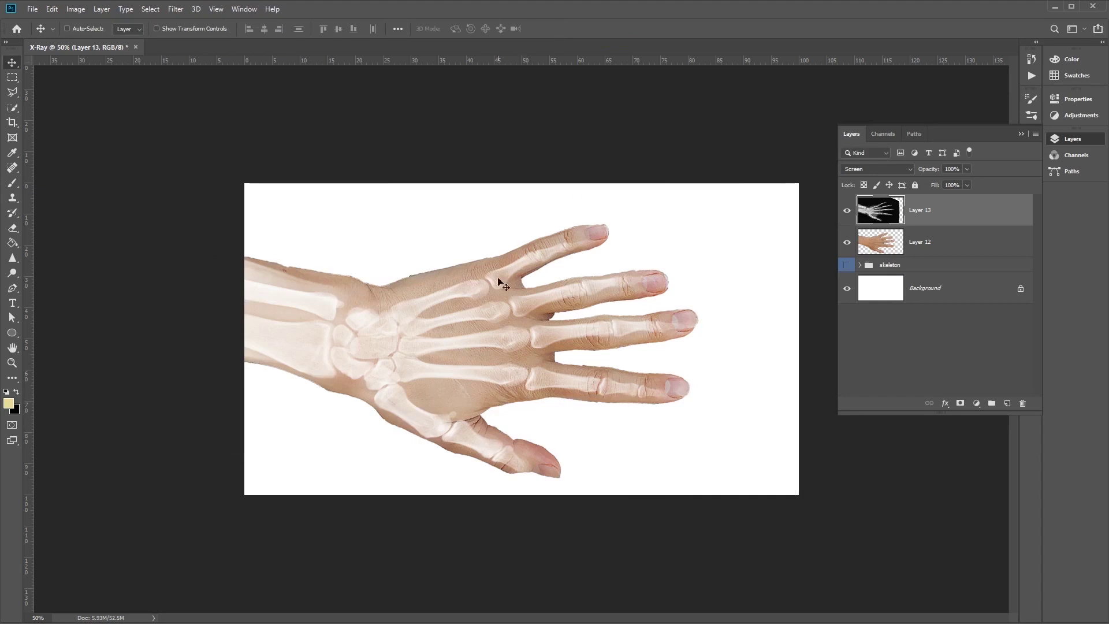
Hide the X-ray layer and open the hand layer's blending options.
{"action": "left_click", "coordinate": [879, 243]}
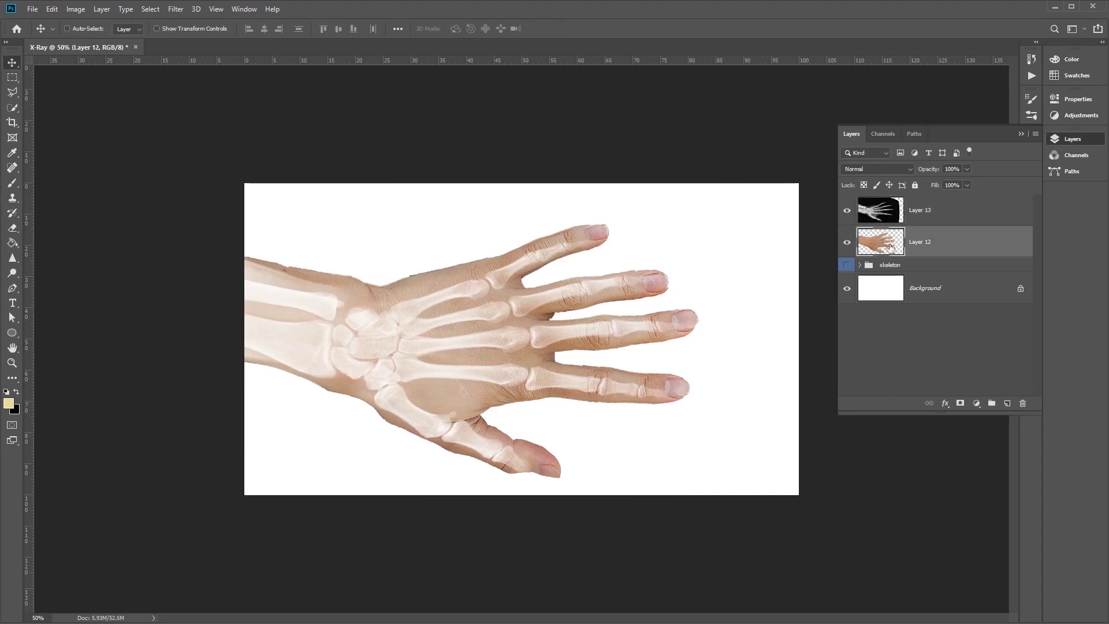
{"action": "left_click", "coordinate": [847, 211]}
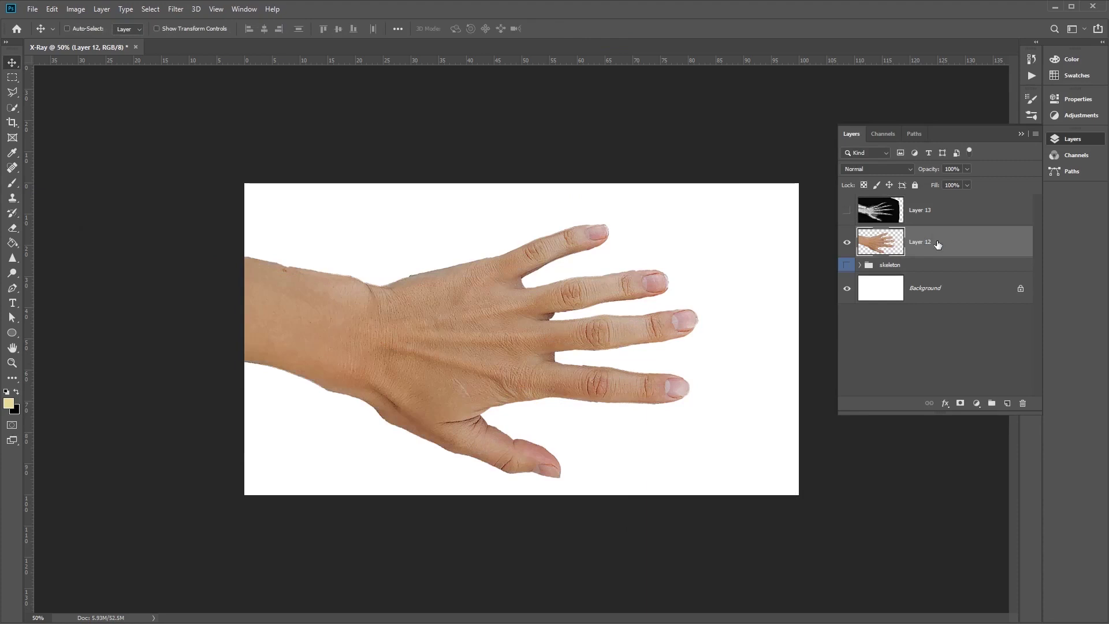
{"action": "right_click", "coordinate": [923, 246]}
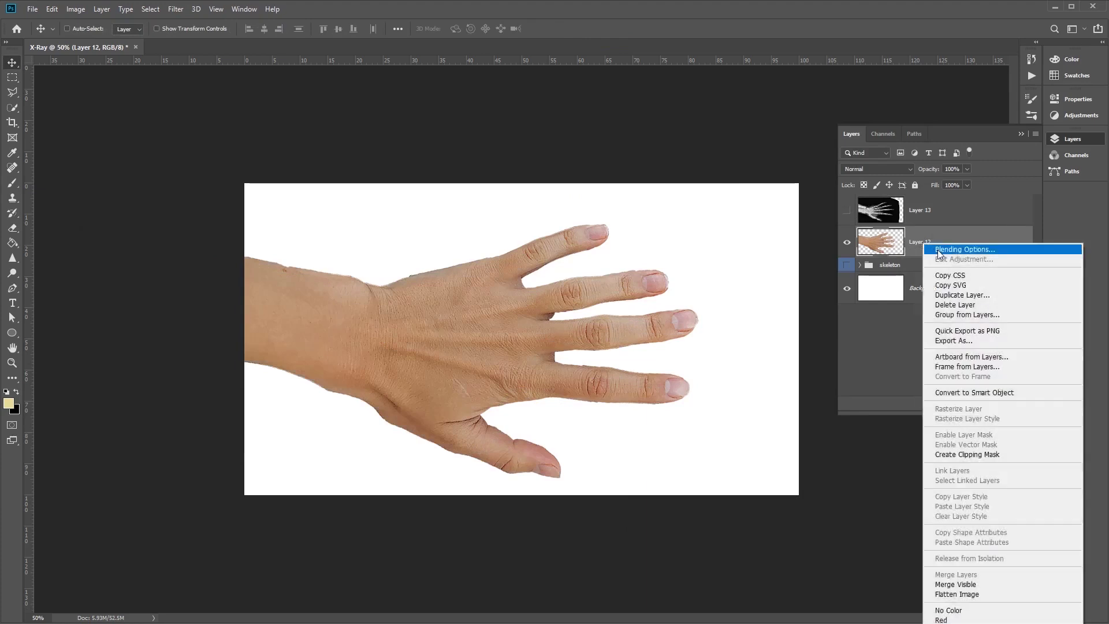
{"action": "left_click", "coordinate": [937, 249]}
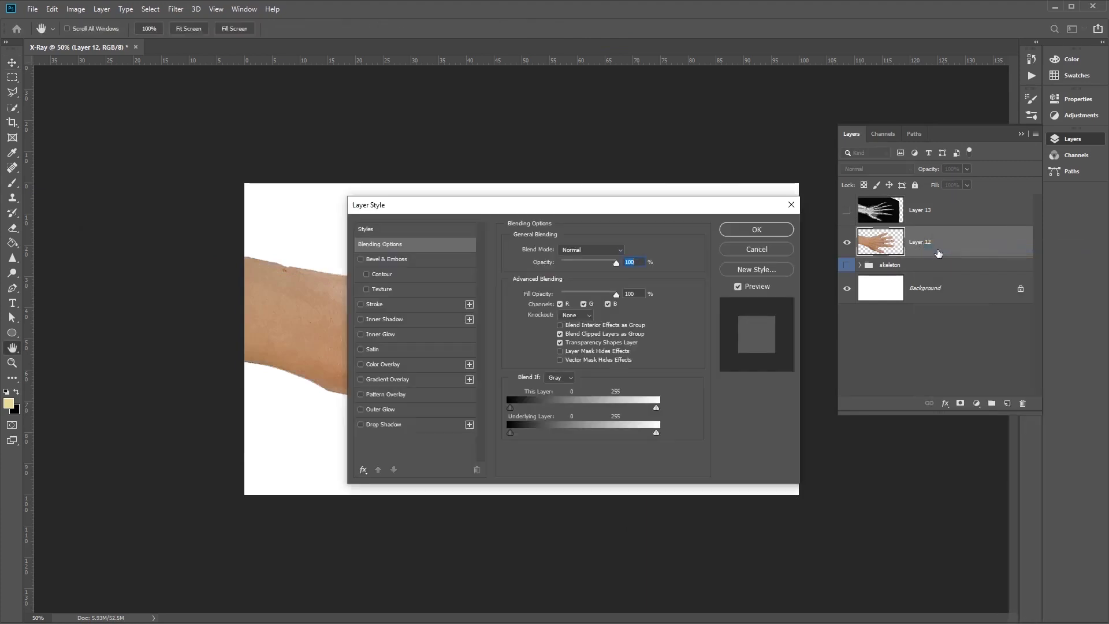
Add a white Inner Shadow to the hand layer with 1% choke and 46 px size.
{"action": "left_click", "coordinate": [388, 320]}
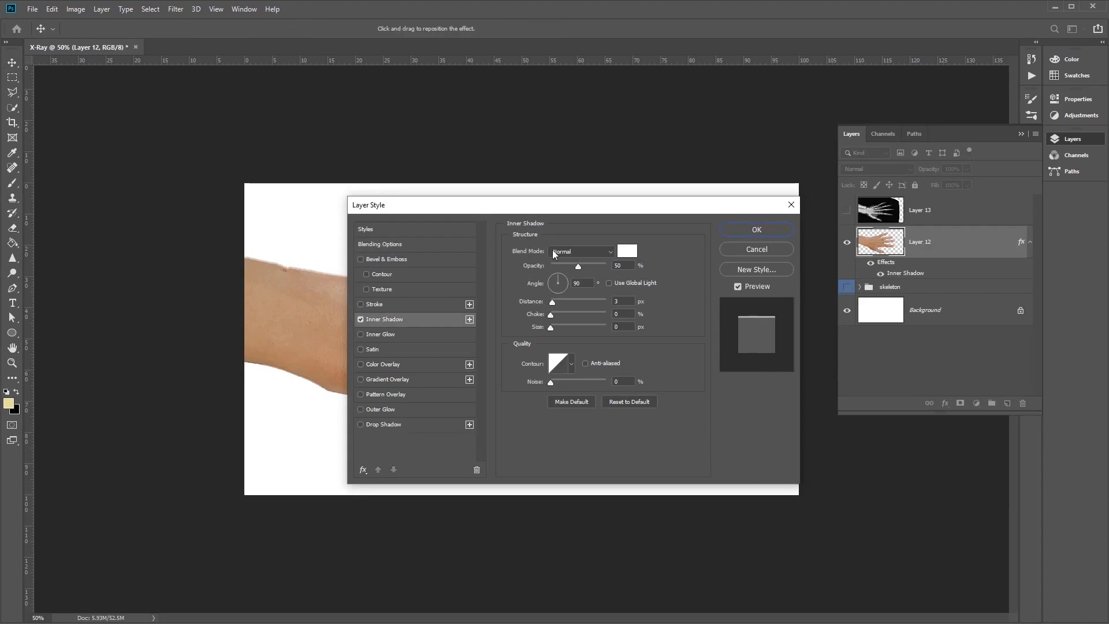
{"action": "left_click", "coordinate": [625, 252]}
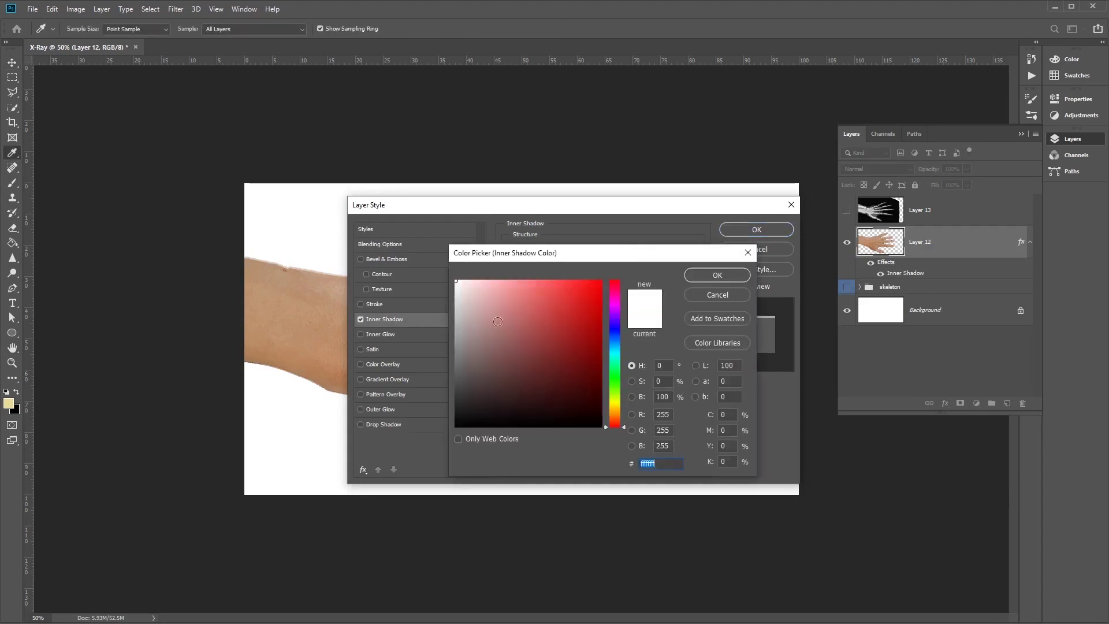
{"action": "left_click", "coordinate": [736, 277]}
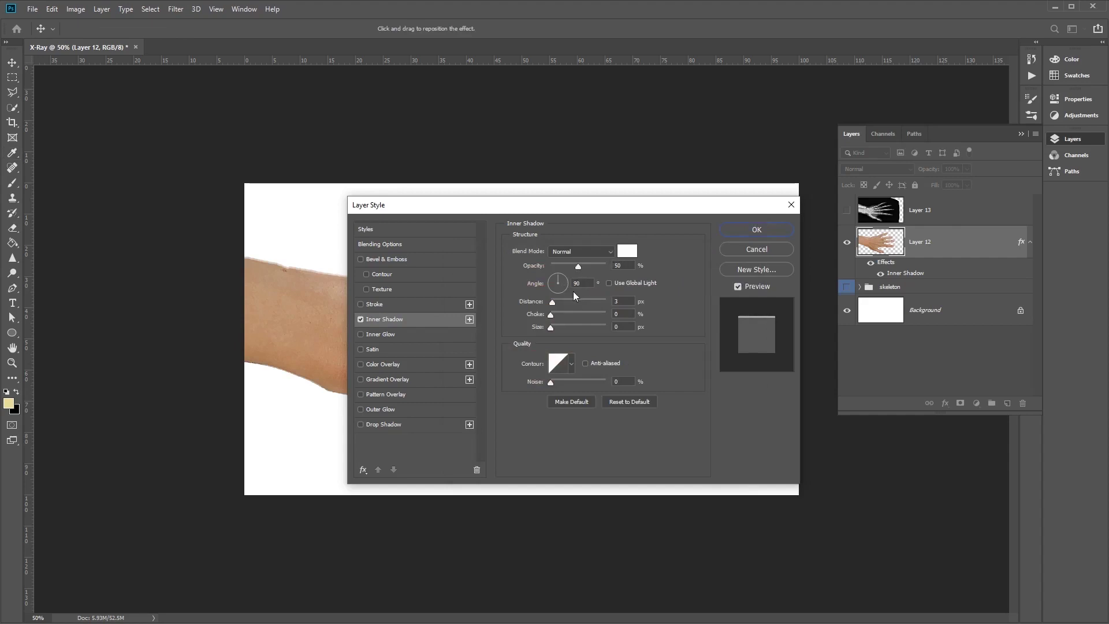
{"action": "left_click", "coordinate": [629, 312]}
{"action": "type", "text": "1"}
{"action": "type", "text": "46"}
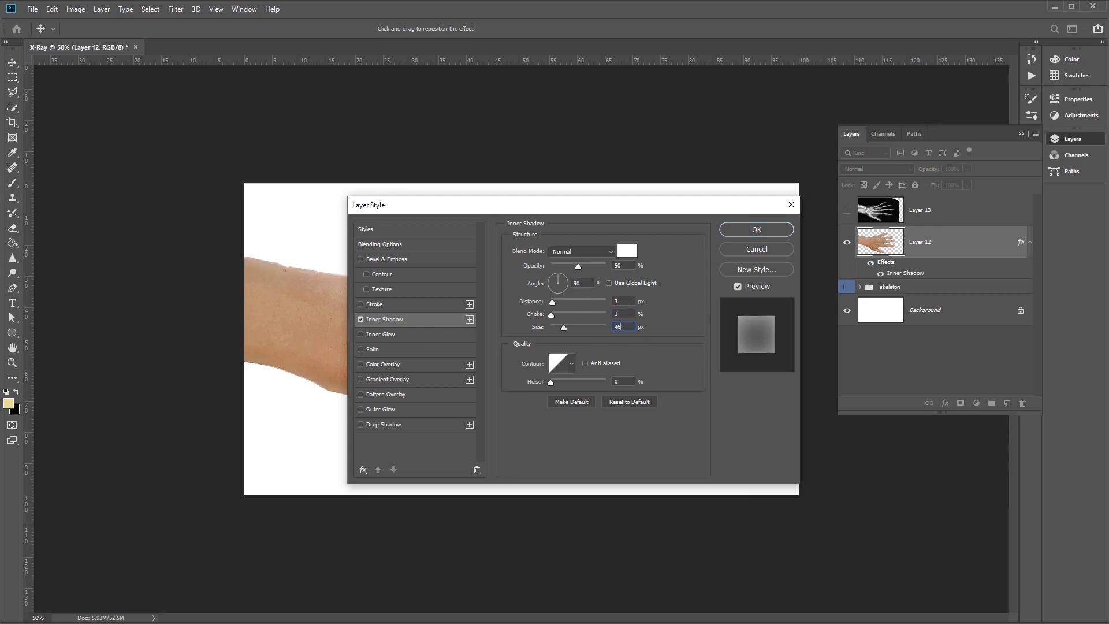
{"action": "key", "text": "Return"}
Add an Inner Glow to the hand layer with Normal blending, 32% opacity and 20 px size.
{"action": "left_click", "coordinate": [394, 335]}
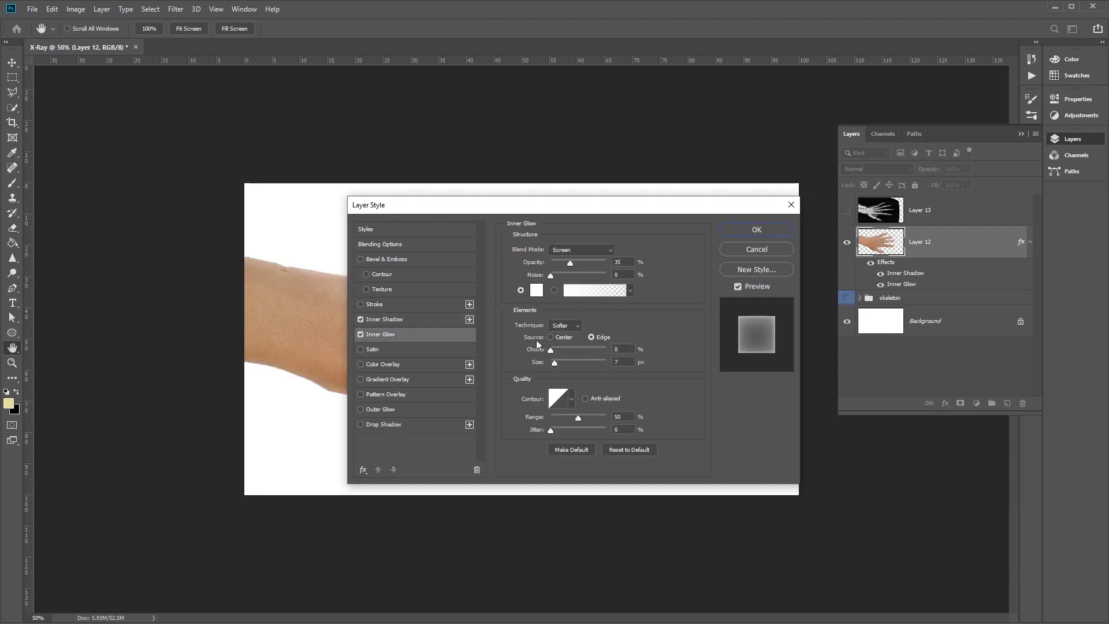
{"action": "left_click", "coordinate": [595, 252]}
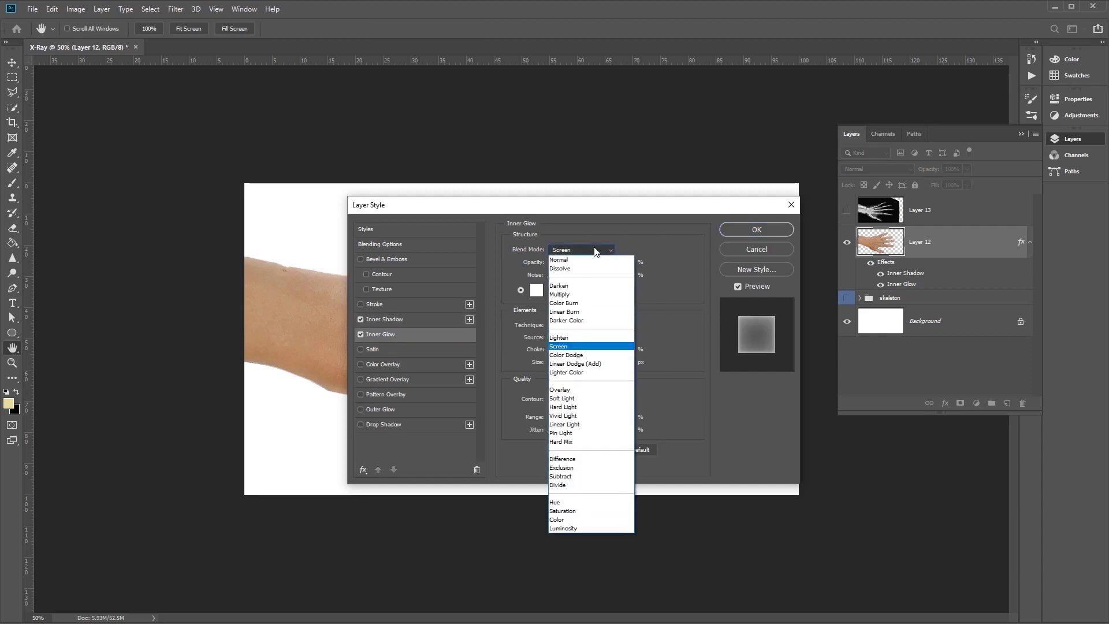
{"action": "left_click", "coordinate": [595, 256]}
{"action": "left_click", "coordinate": [620, 263]}
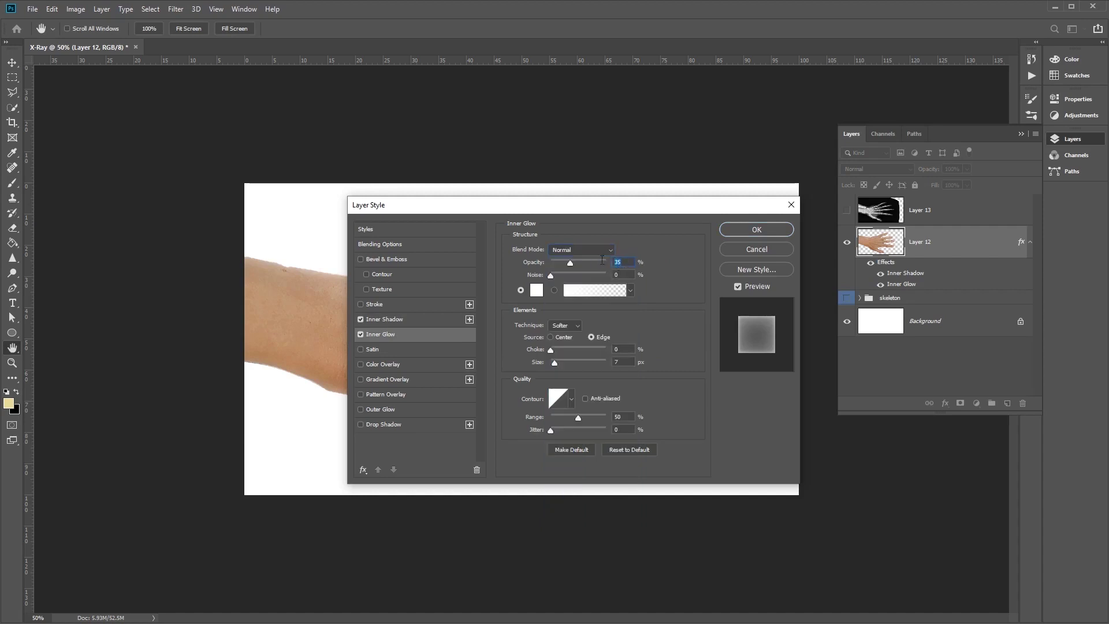
{"action": "type", "text": "32"}
{"action": "type", "text": "20"}
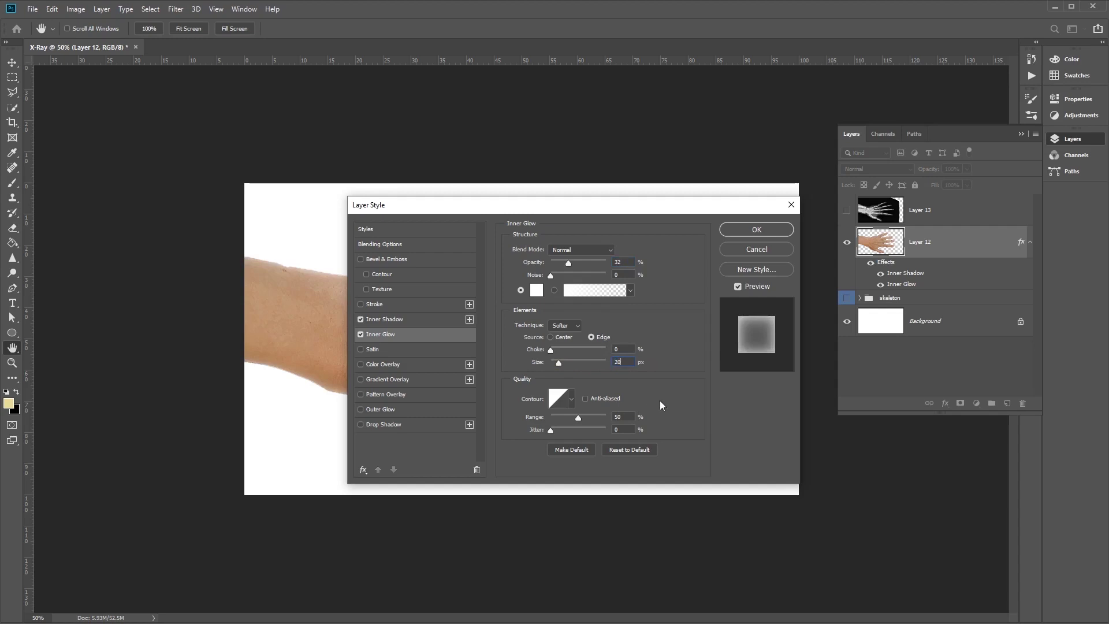
{"action": "left_click", "coordinate": [572, 398]}
{"action": "left_click", "coordinate": [582, 380]}
Add a Color Overlay to the hand layer in black (000000) with Normal blending.
{"action": "left_click", "coordinate": [392, 366]}
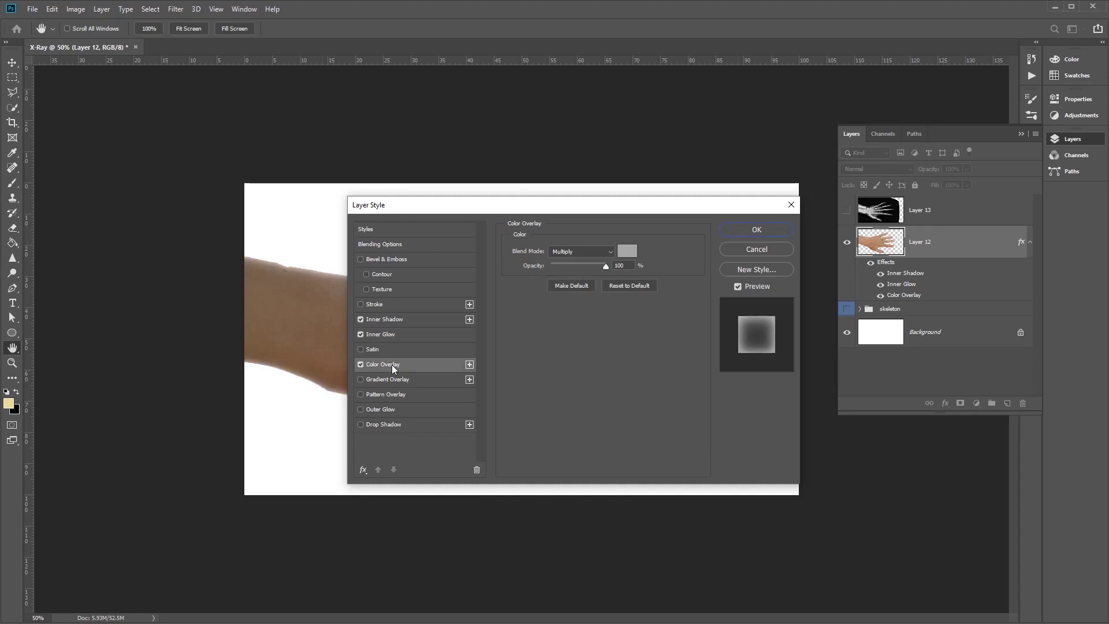
{"action": "left_click", "coordinate": [625, 252]}
{"action": "type", "text": "000000"}
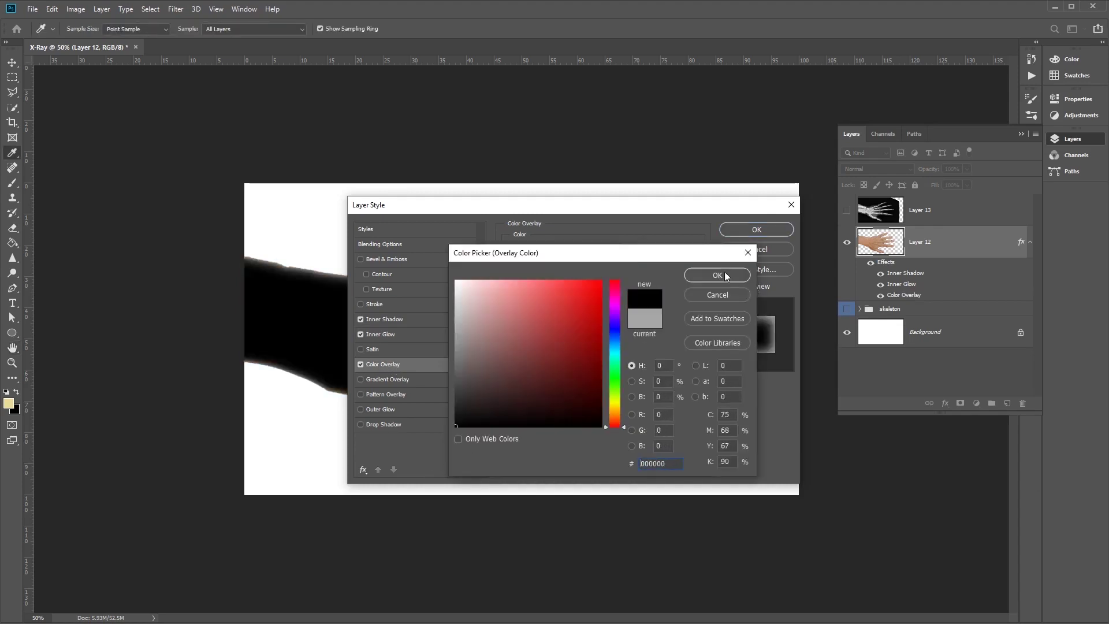
{"action": "left_click", "coordinate": [726, 275]}
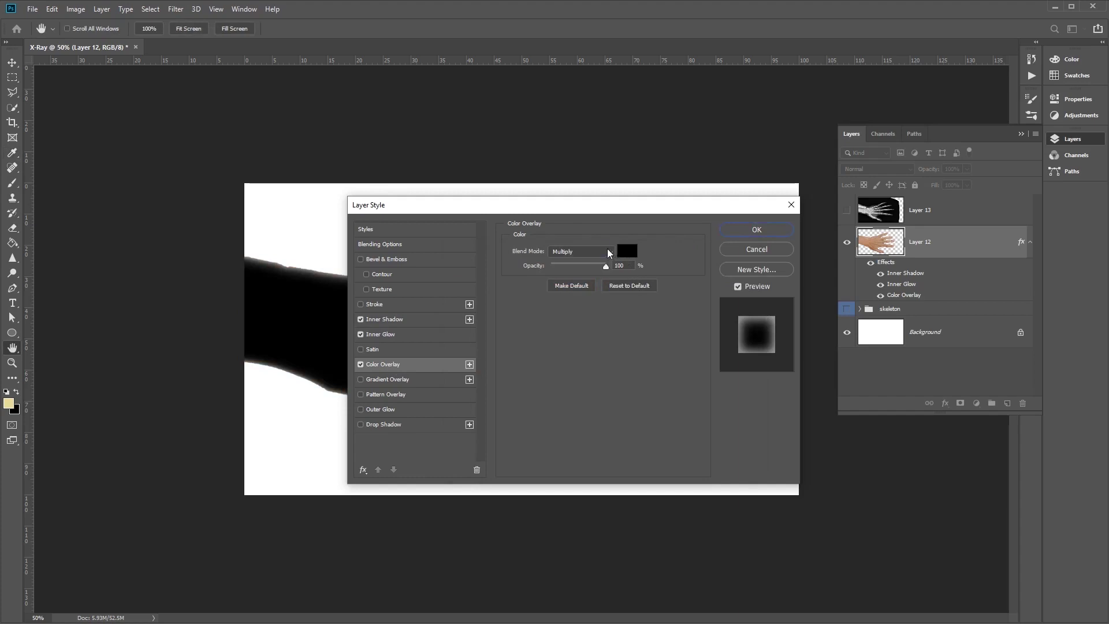
{"action": "left_click", "coordinate": [607, 252]}
{"action": "left_click", "coordinate": [602, 263]}
Add a white Outer Glow with Screen blending and 28% opacity, and apply the hand layer's styles.
{"action": "left_click", "coordinate": [393, 409]}
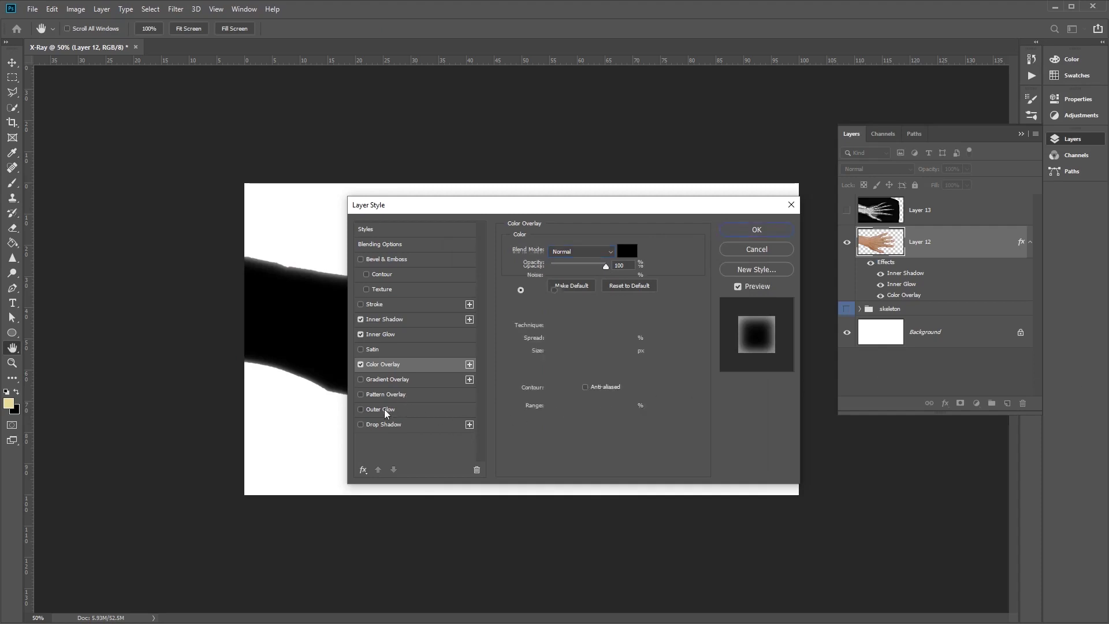
{"action": "left_click", "coordinate": [606, 255]}
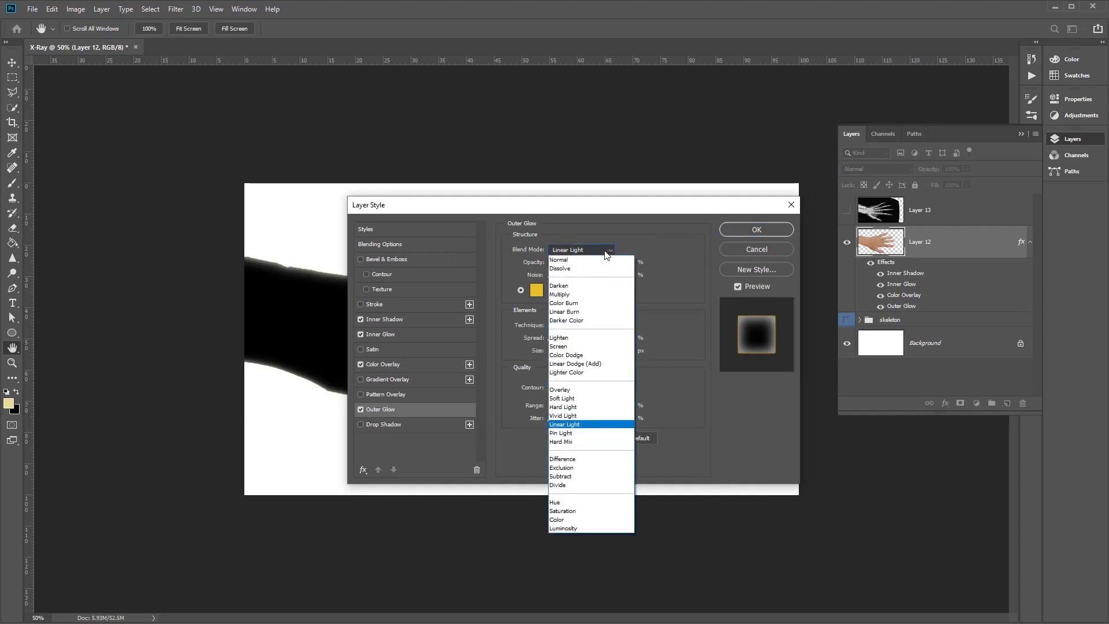
{"action": "left_click", "coordinate": [605, 347]}
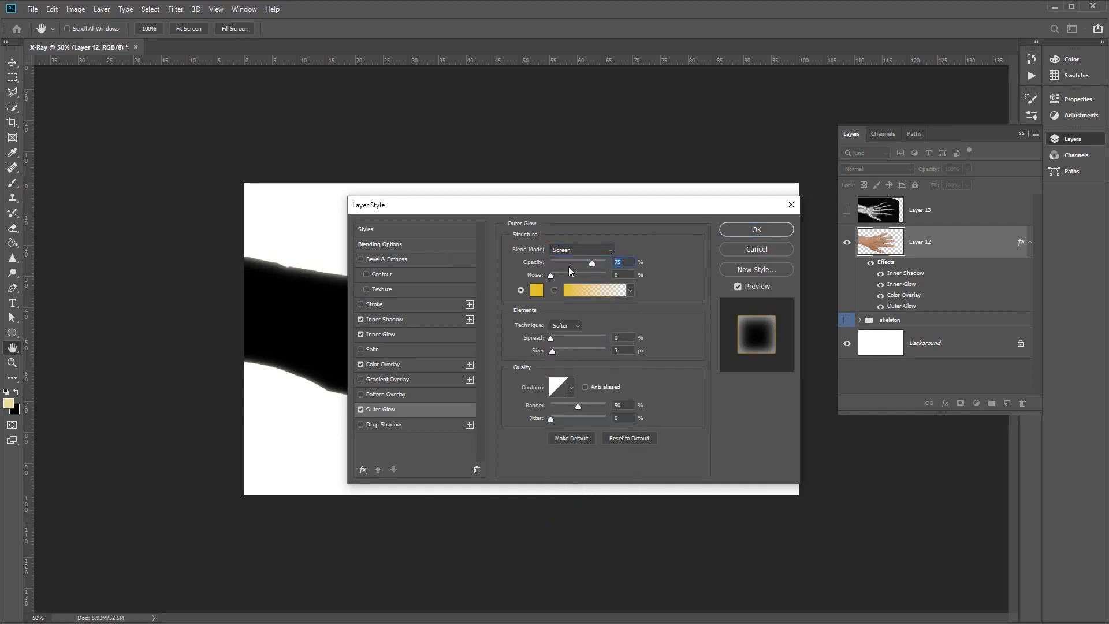
{"action": "type", "text": "28"}
{"action": "left_click", "coordinate": [535, 291]}
{"action": "left_click", "coordinate": [265, 208]}
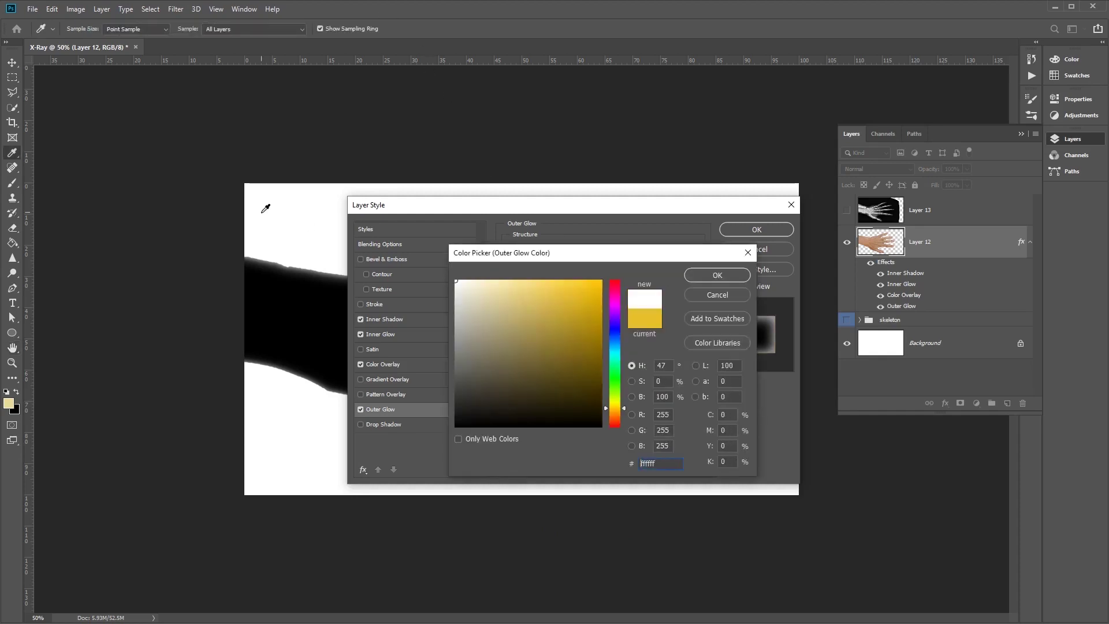
{"action": "left_click", "coordinate": [716, 278]}
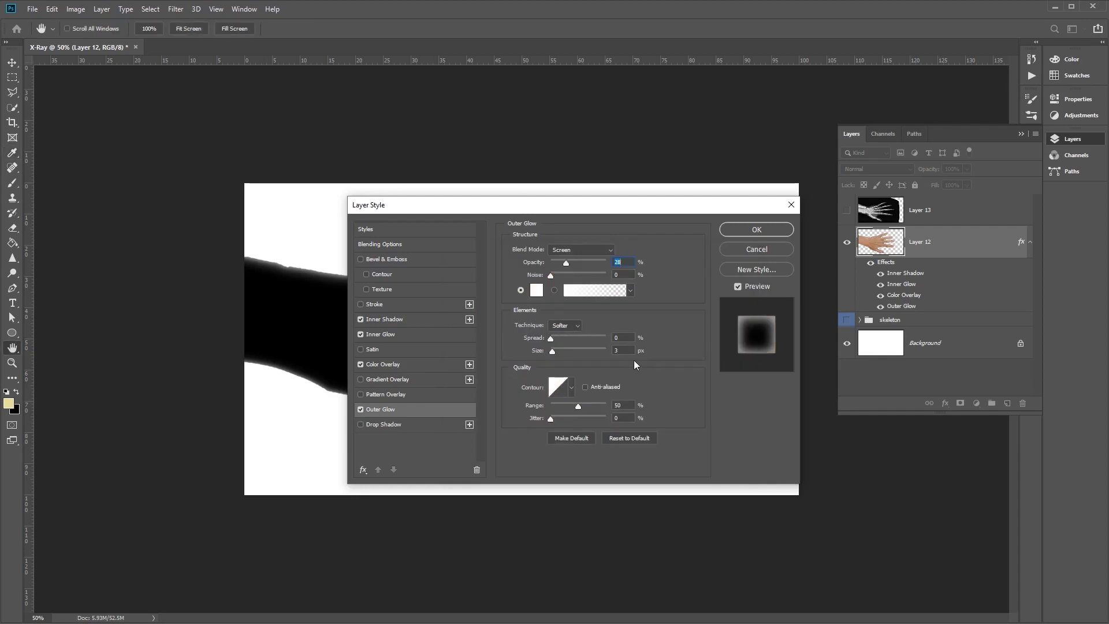
{"action": "left_click", "coordinate": [621, 351]}
{"action": "left_click", "coordinate": [745, 230]}
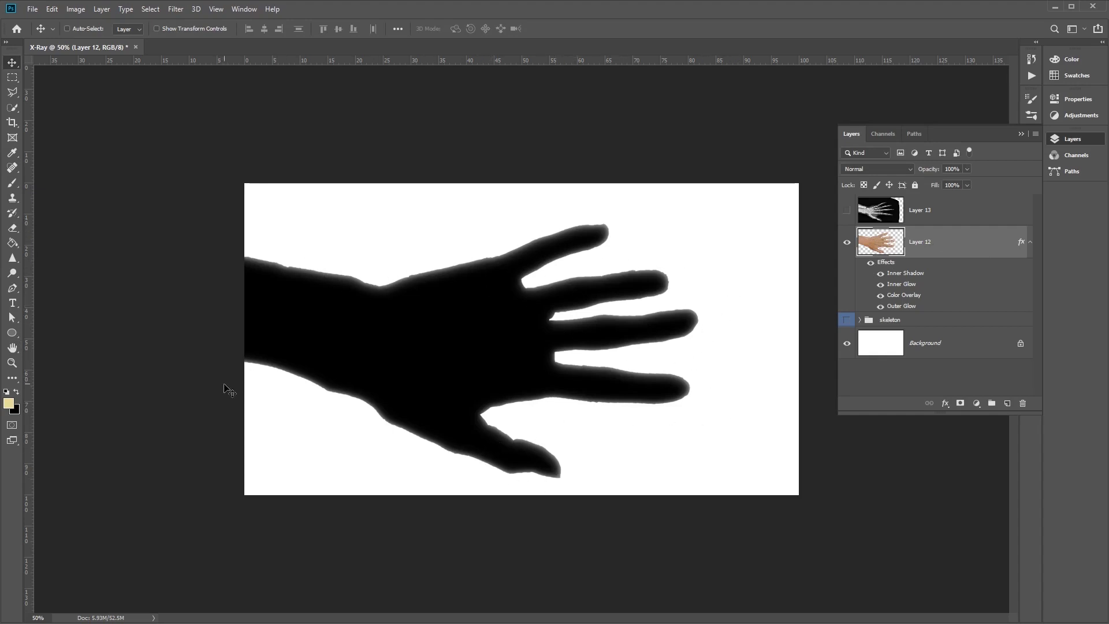
Convert the Background into a regular layer with the default name Layer 0.
{"action": "left_click", "coordinate": [940, 344]}
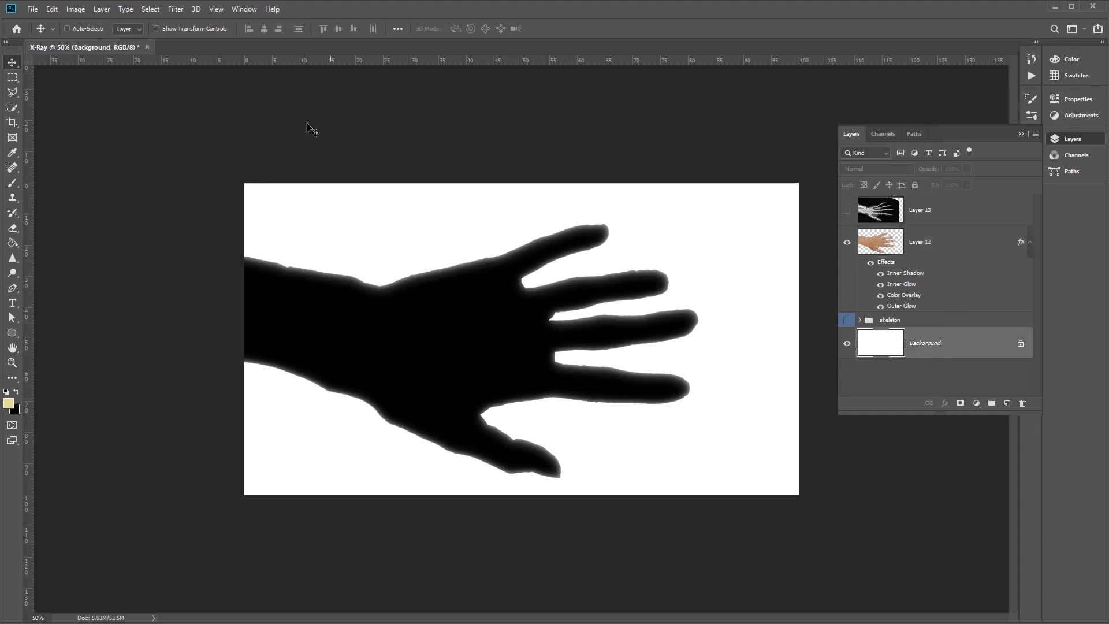
{"action": "right_click", "coordinate": [968, 349]}
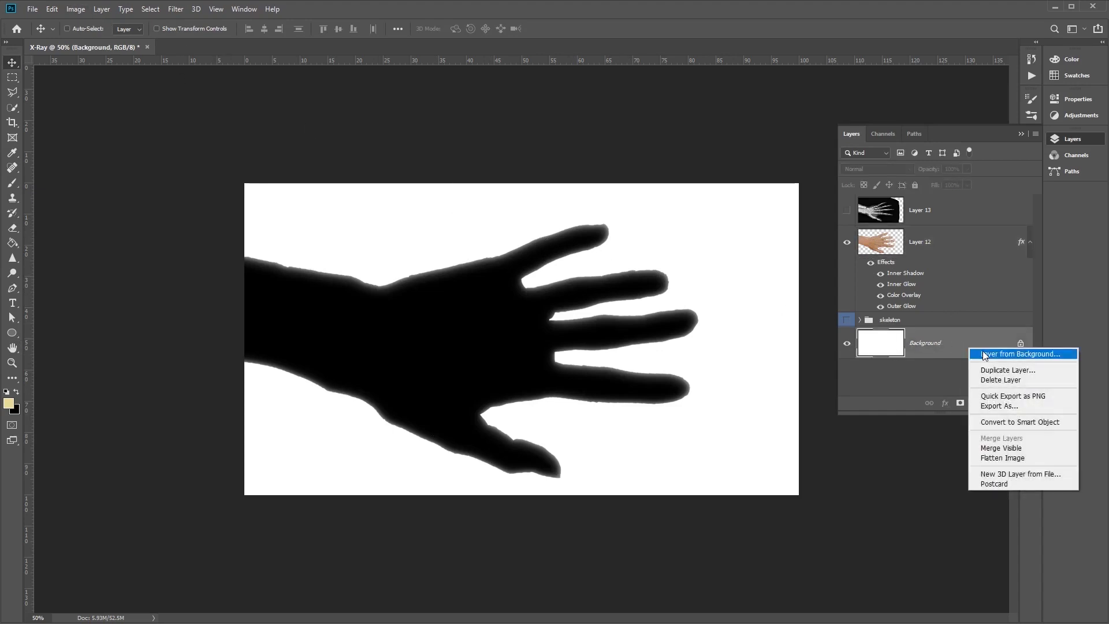
{"action": "left_click", "coordinate": [995, 352]}
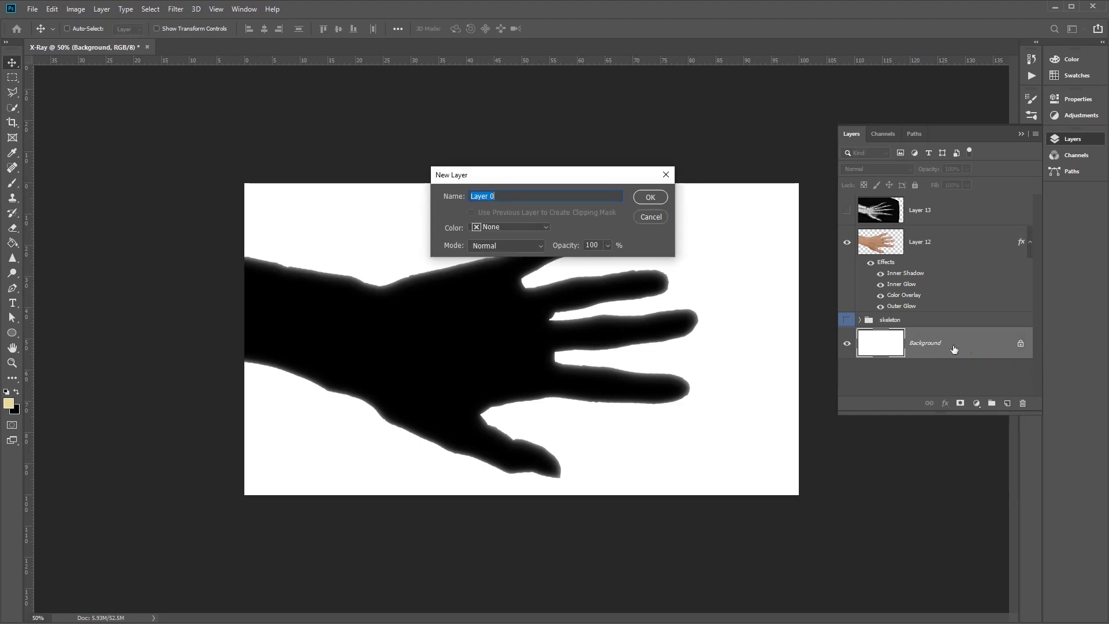
{"action": "left_click", "coordinate": [650, 196]}
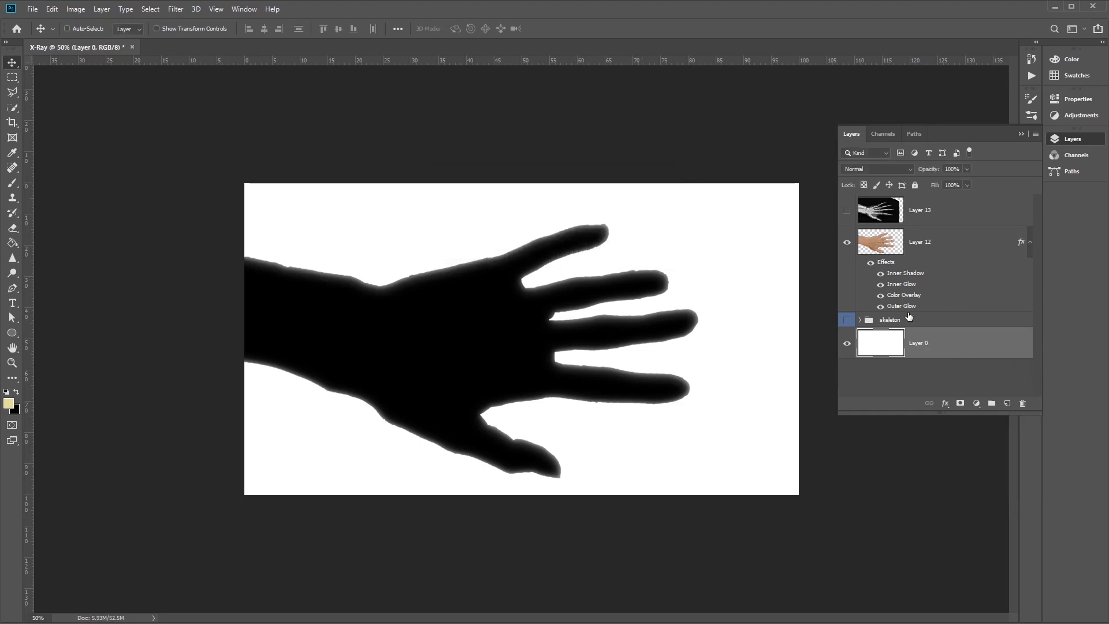
Apply a dark navy Color Overlay (0d0d15) to the former background layer.
{"action": "right_click", "coordinate": [925, 341]}
{"action": "left_click", "coordinate": [959, 336]}
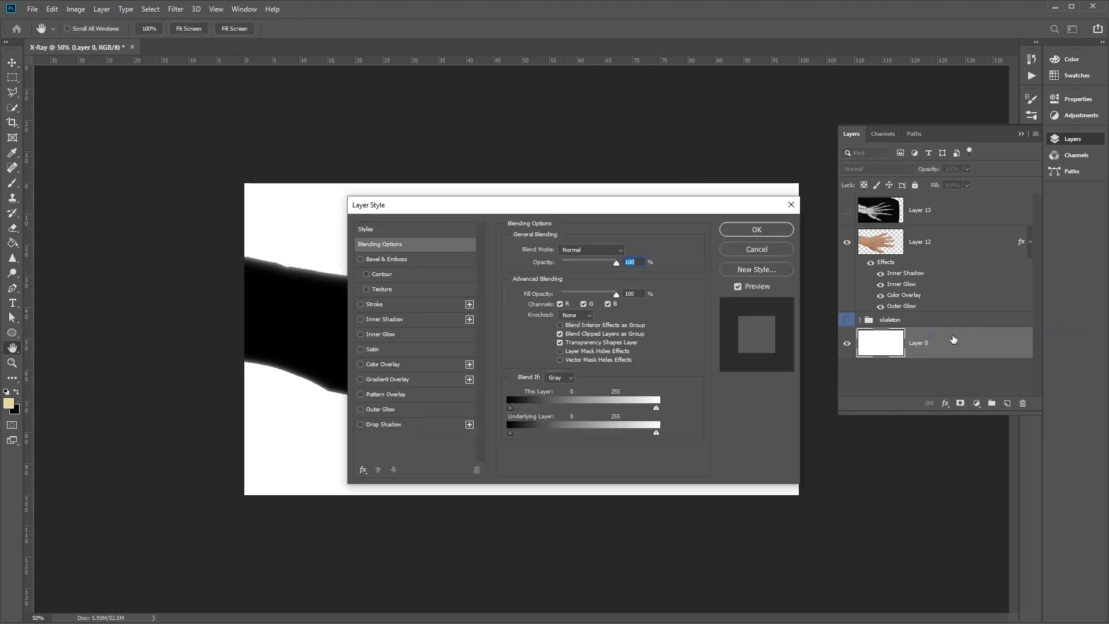
{"action": "left_click", "coordinate": [406, 370]}
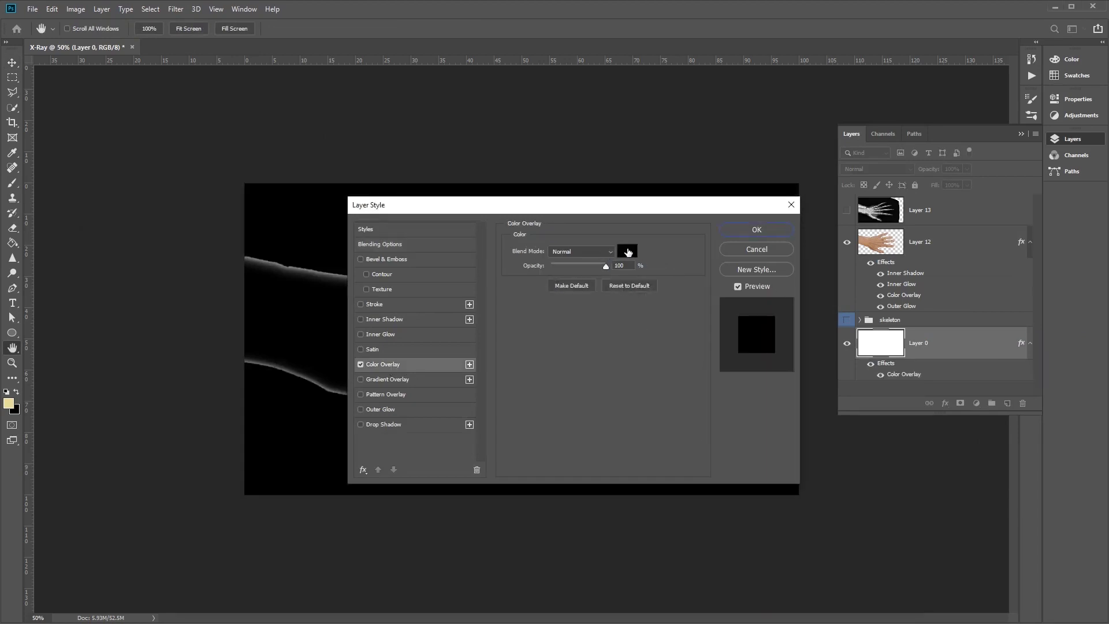
{"action": "left_click", "coordinate": [628, 252]}
{"action": "left_click", "coordinate": [615, 328]}
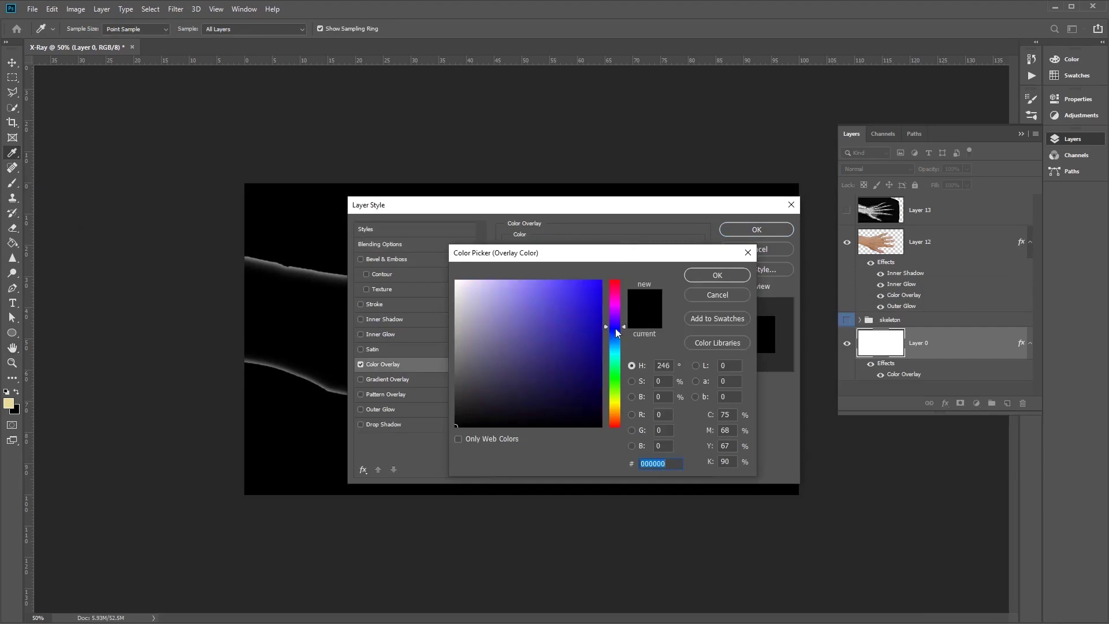
{"action": "left_click", "coordinate": [616, 330]}
{"action": "left_click", "coordinate": [515, 414]}
{"action": "left_click", "coordinate": [515, 412]}
{"action": "left_click", "coordinate": [515, 414]}
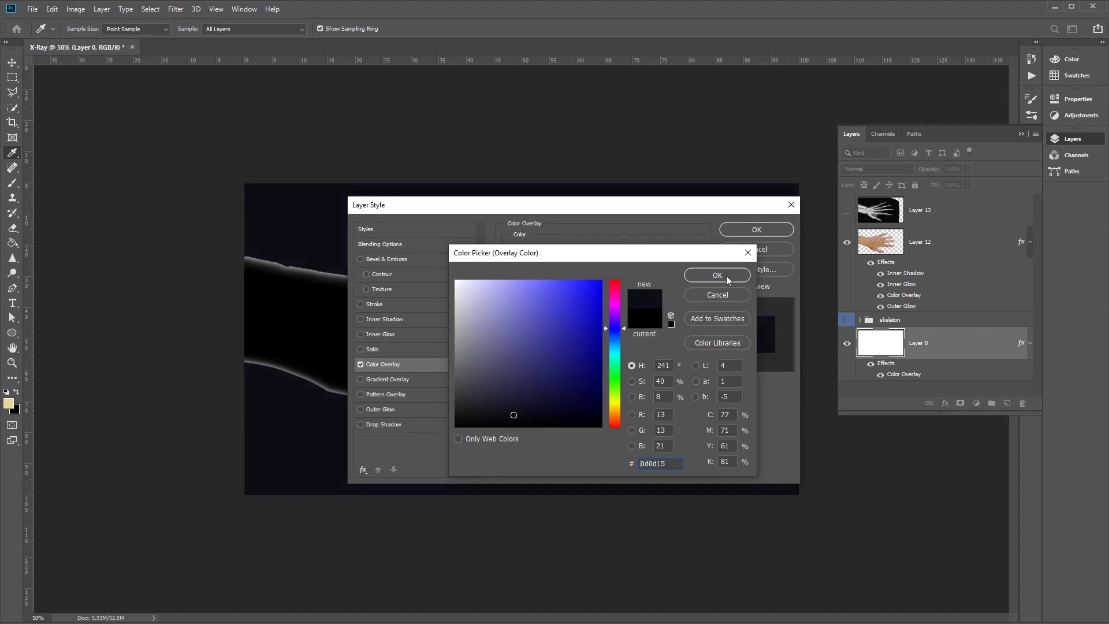
{"action": "left_click", "coordinate": [705, 276]}
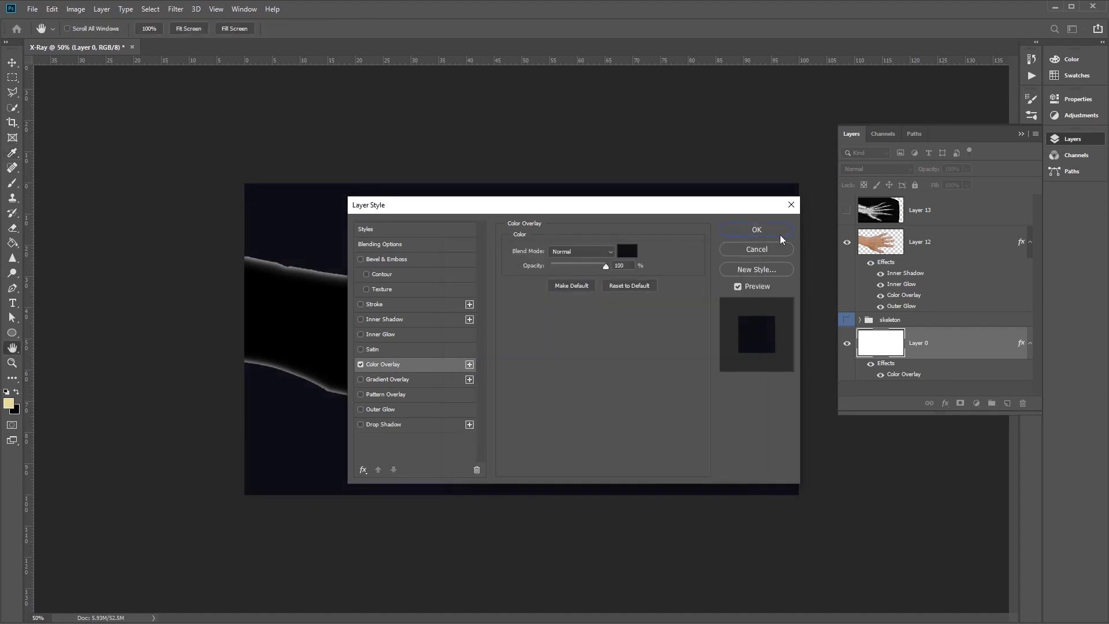
{"action": "left_click", "coordinate": [779, 233]}
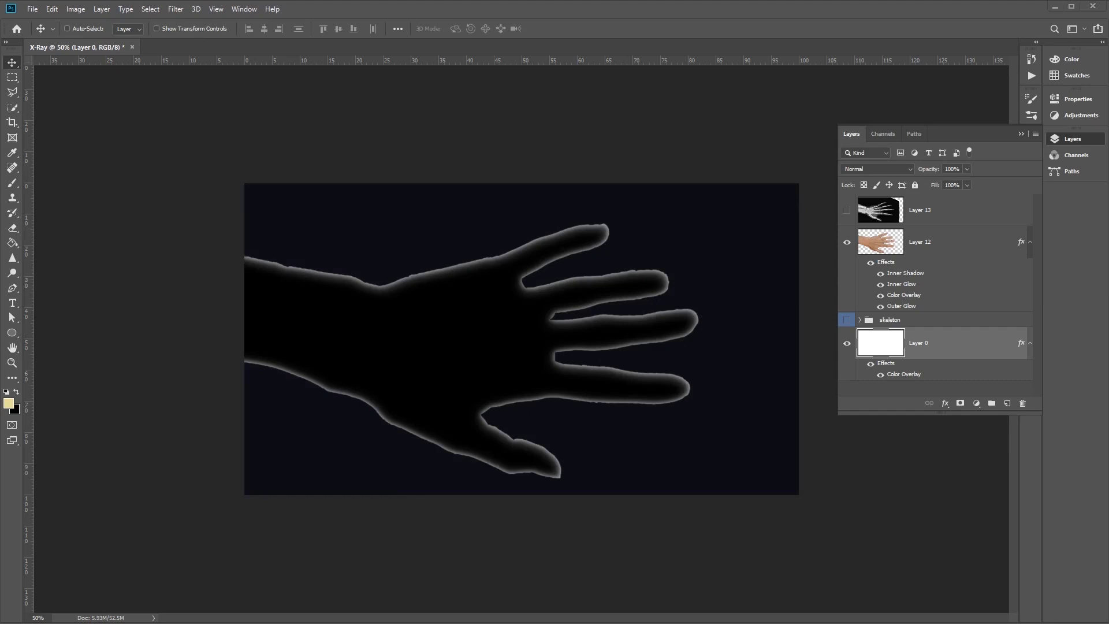
Show the X-ray layer over the hand and set the Eraser's brush hardness to 0%.
{"action": "left_click", "coordinate": [846, 211]}
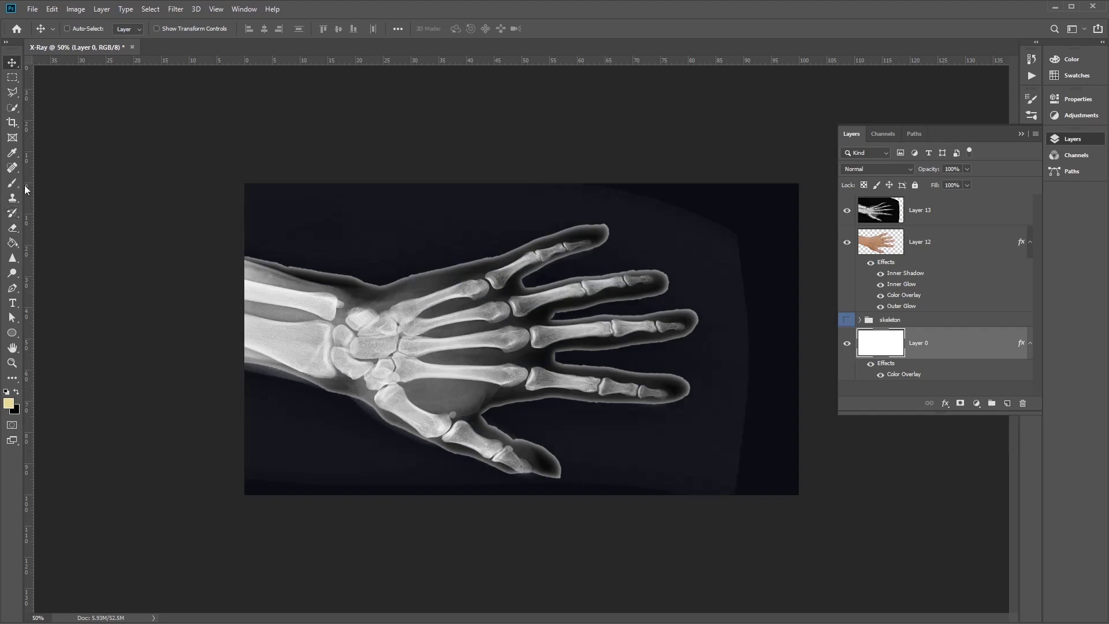
{"action": "left_click", "coordinate": [14, 230]}
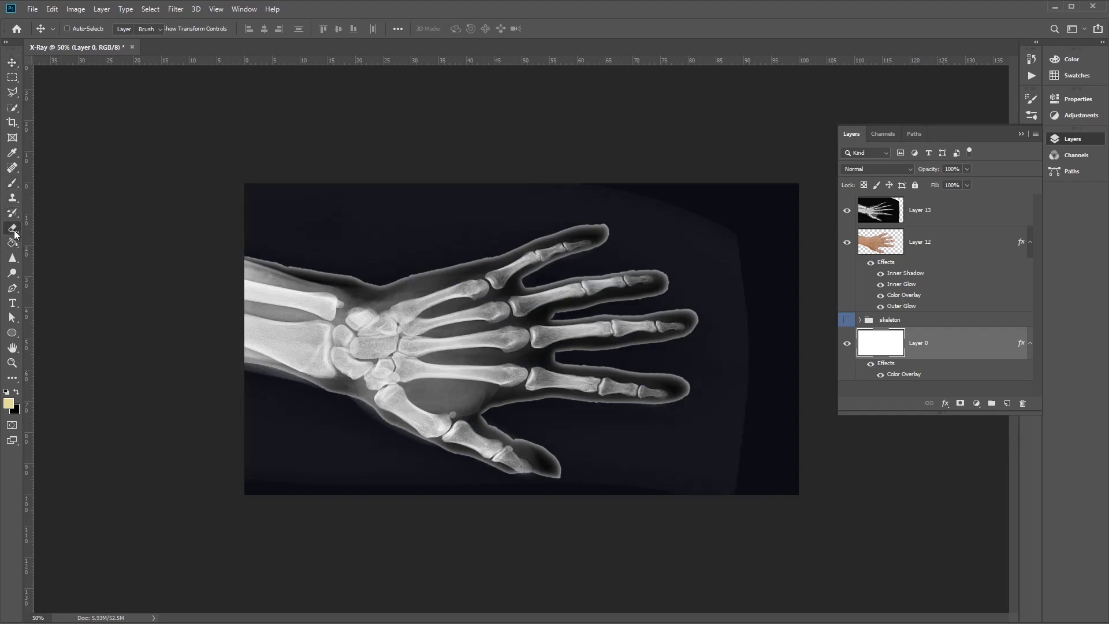
{"action": "right_click", "coordinate": [382, 176]}
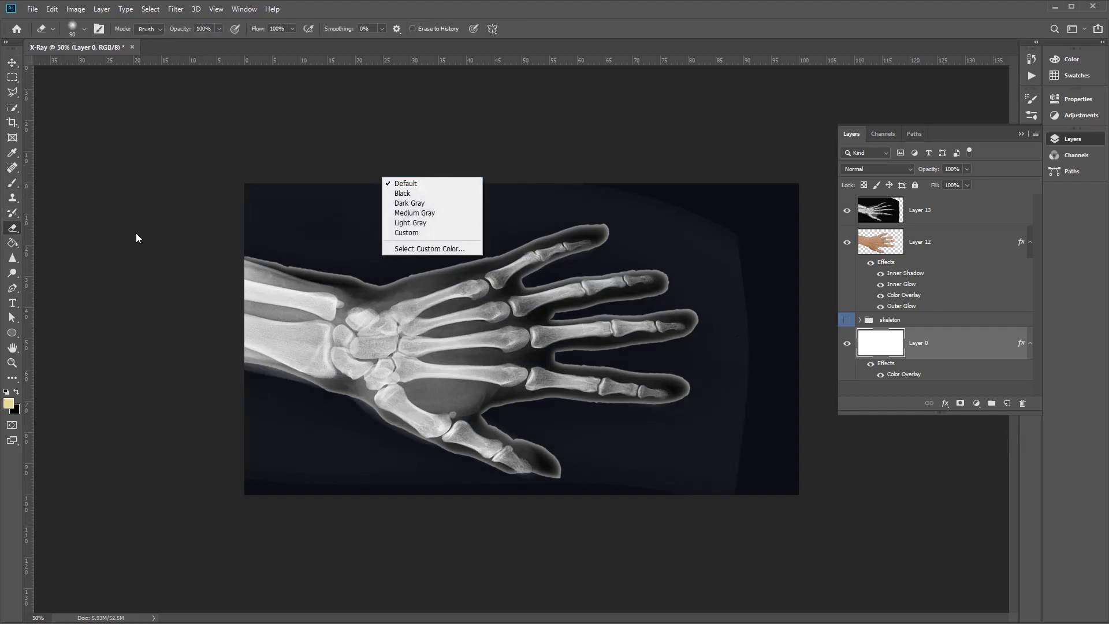
{"action": "right_click", "coordinate": [336, 219]}
{"action": "left_click", "coordinate": [445, 261]}
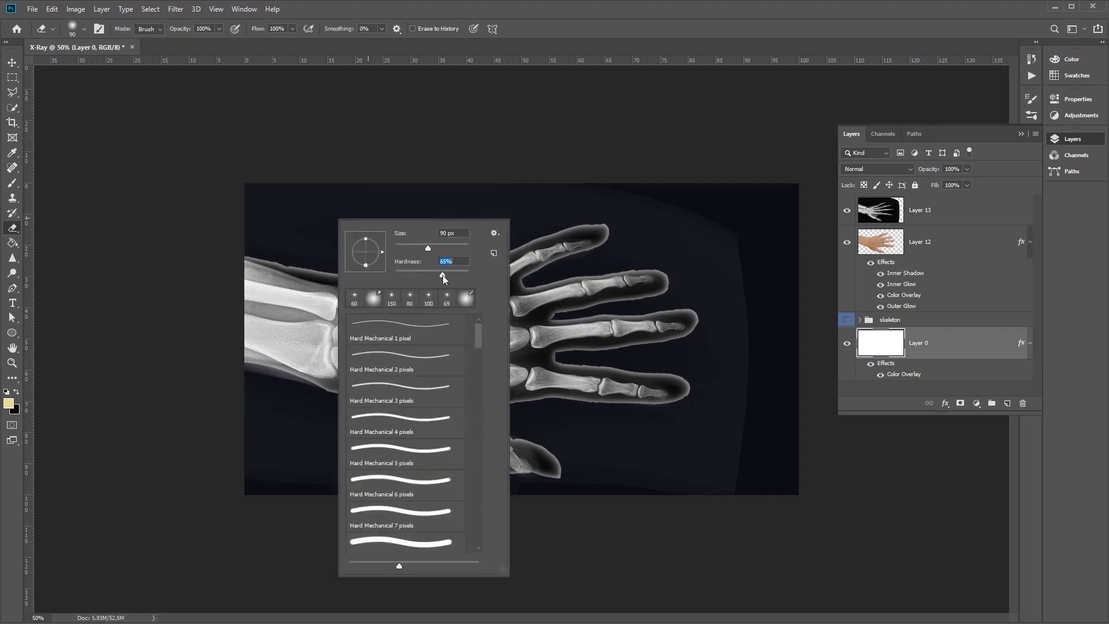
Erase the visible outer edges of the X-ray on Layer 13 around the hand, using a soft 354 px Eraser.
{"action": "left_click", "coordinate": [970, 213]}
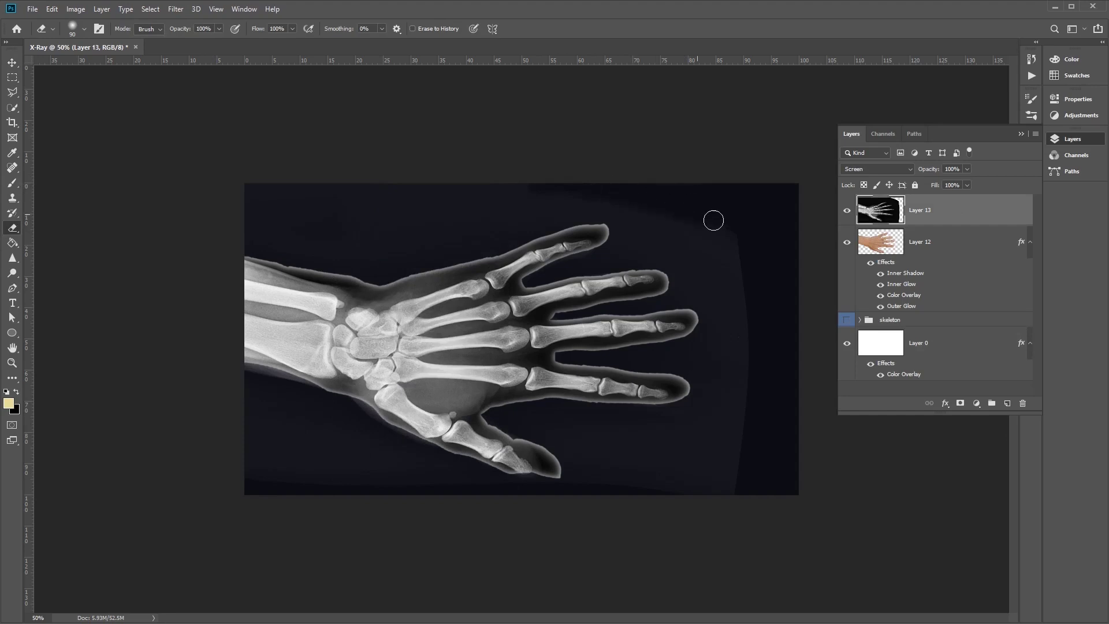
{"action": "right_click", "coordinate": [716, 220]}
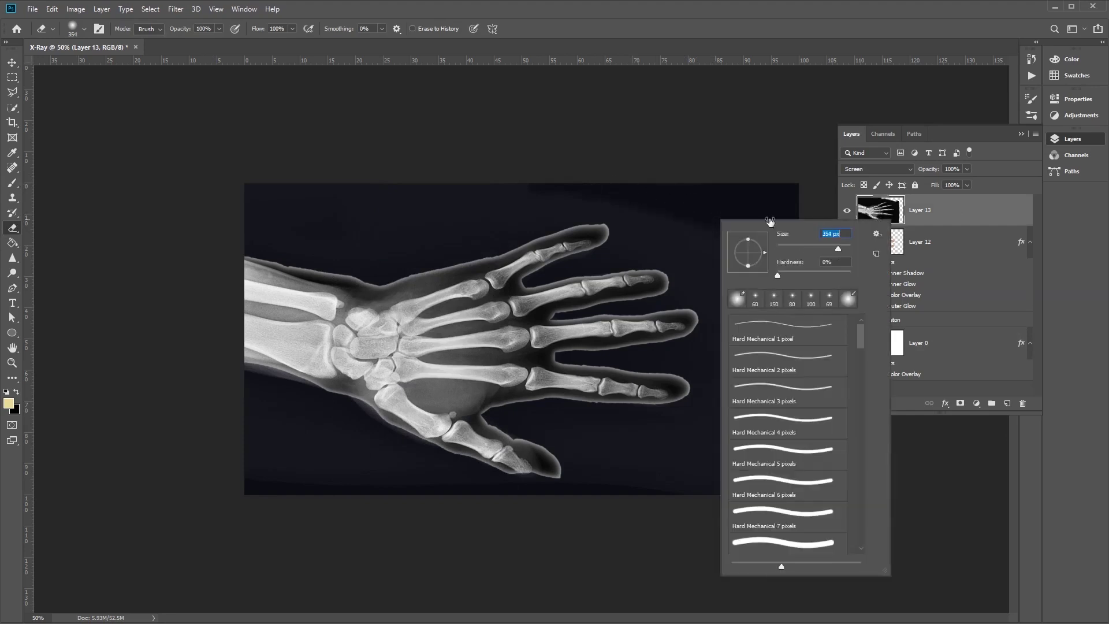
{"action": "left_click", "coordinate": [509, 147]}
{"action": "mouse_move", "coordinate": [508, 147]}
{"action": "left_mouse_down"}
{"action": "mouse_move", "coordinate": [706, 206]}
{"action": "mouse_move", "coordinate": [728, 231]}
{"action": "mouse_move", "coordinate": [709, 196]}
{"action": "mouse_move", "coordinate": [775, 272]}
{"action": "mouse_move", "coordinate": [778, 395]}
{"action": "mouse_move", "coordinate": [785, 378]}
{"action": "mouse_move", "coordinate": [760, 435]}
{"action": "mouse_move", "coordinate": [647, 508]}
{"action": "mouse_move", "coordinate": [620, 513]}
{"action": "mouse_move", "coordinate": [603, 501]}
{"action": "mouse_move", "coordinate": [461, 560]}
{"action": "mouse_move", "coordinate": [262, 501]}
{"action": "mouse_move", "coordinate": [404, 535]}
{"action": "mouse_move", "coordinate": [391, 517]}
{"action": "mouse_move", "coordinate": [462, 530]}
{"action": "mouse_move", "coordinate": [295, 514]}
{"action": "left_mouse_up"}
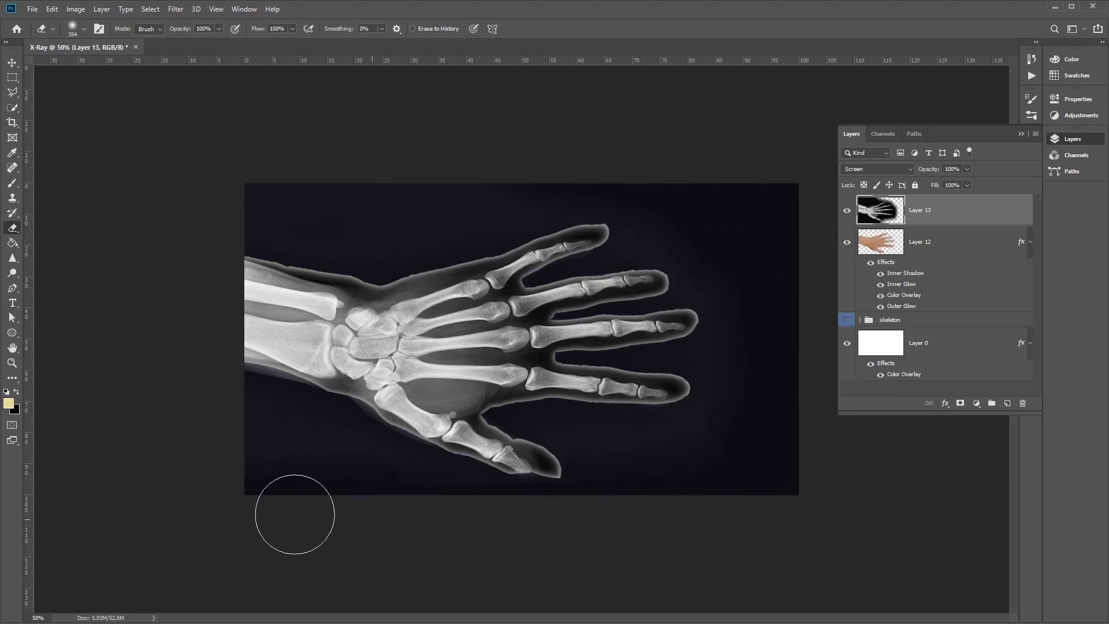
{"action": "left_click", "coordinate": [13, 61]}
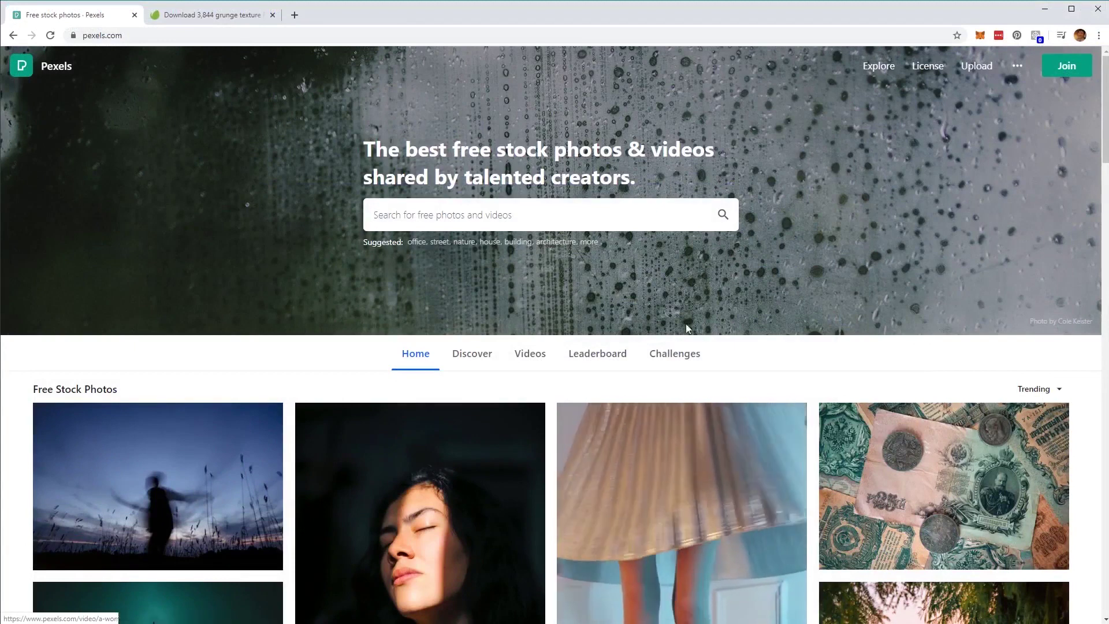
Switch to Pexels in the browser, search for "grunge texture", and browse the photos.
{"action": "left_click", "coordinate": [472, 212]}
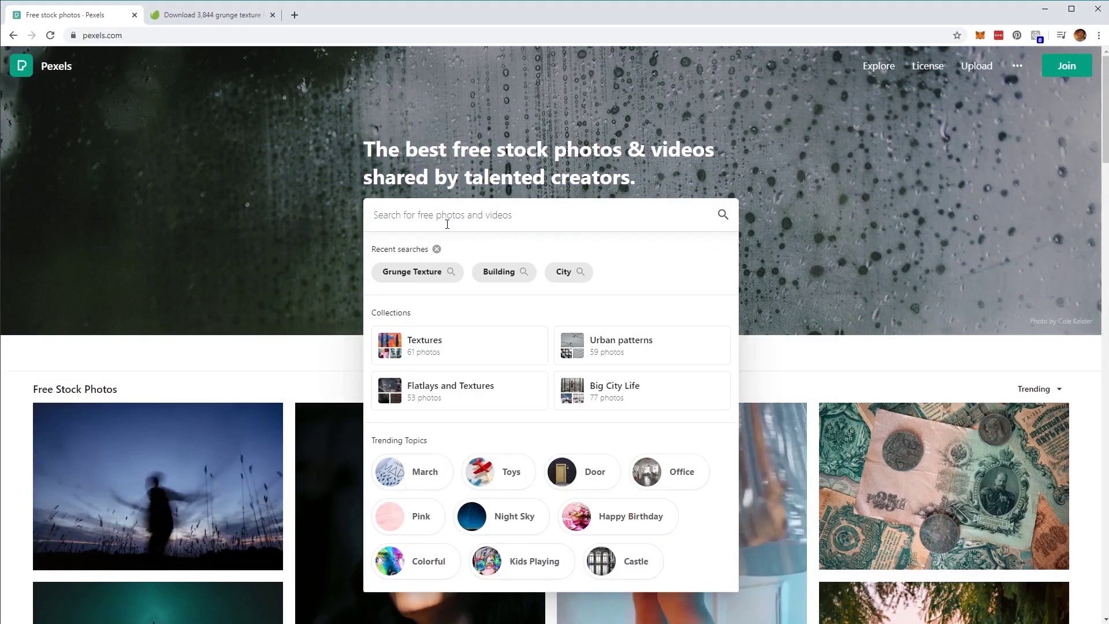
{"action": "type", "text": "grunge texture"}
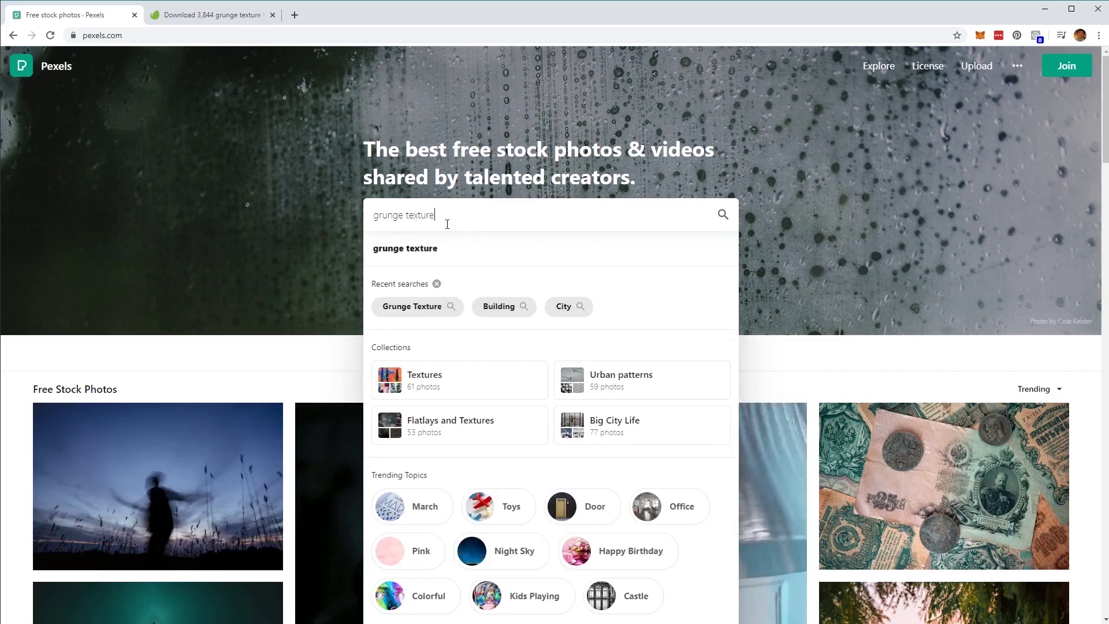
{"action": "key", "text": "Return"}
{"action": "scroll", "coordinate": [597, 406], "scroll_direction": "down", "scroll_amount": 15}
{"action": "scroll", "coordinate": [597, 407], "scroll_direction": "down", "scroll_amount": 6}
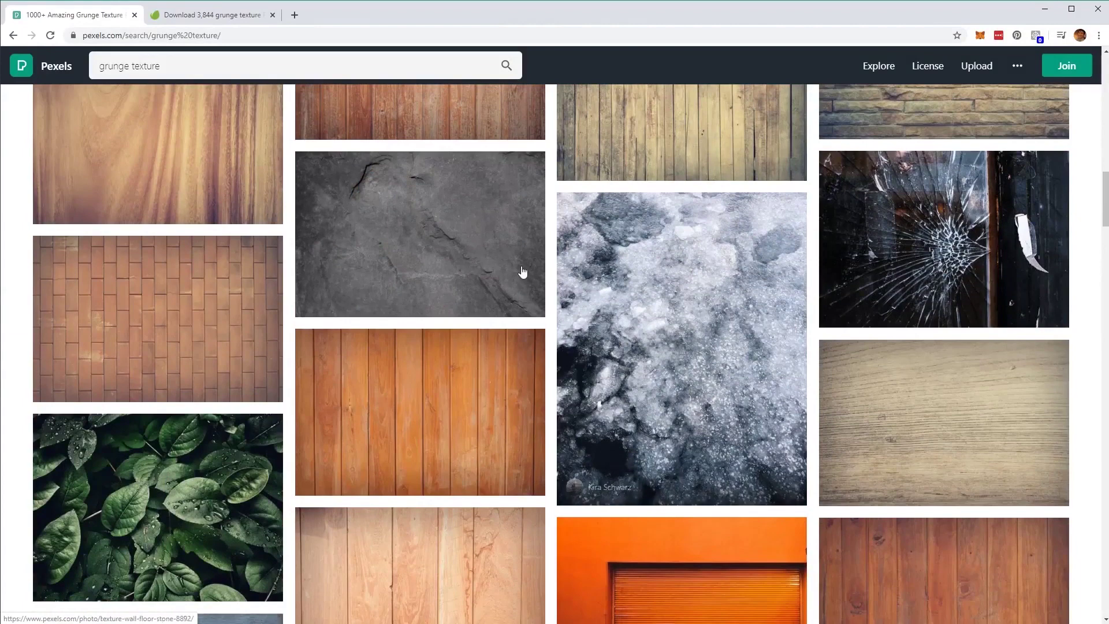
Preview the cracked gray rock photo and the frosted river photo as possible textures, closing each preview.
{"action": "left_click", "coordinate": [493, 263]}
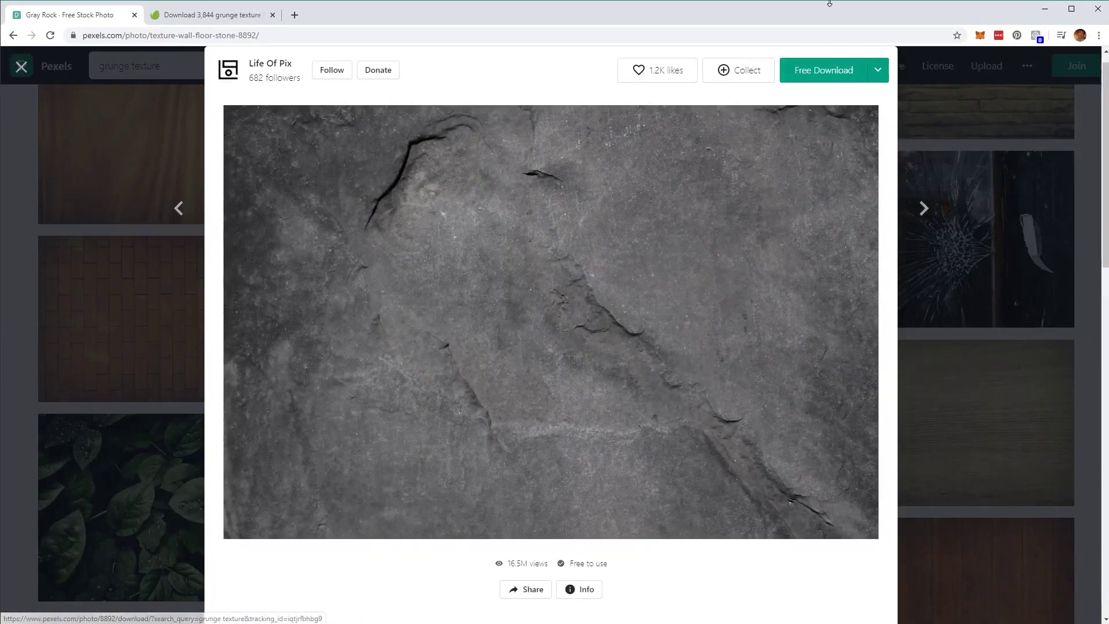
{"action": "left_click", "coordinate": [906, 180]}
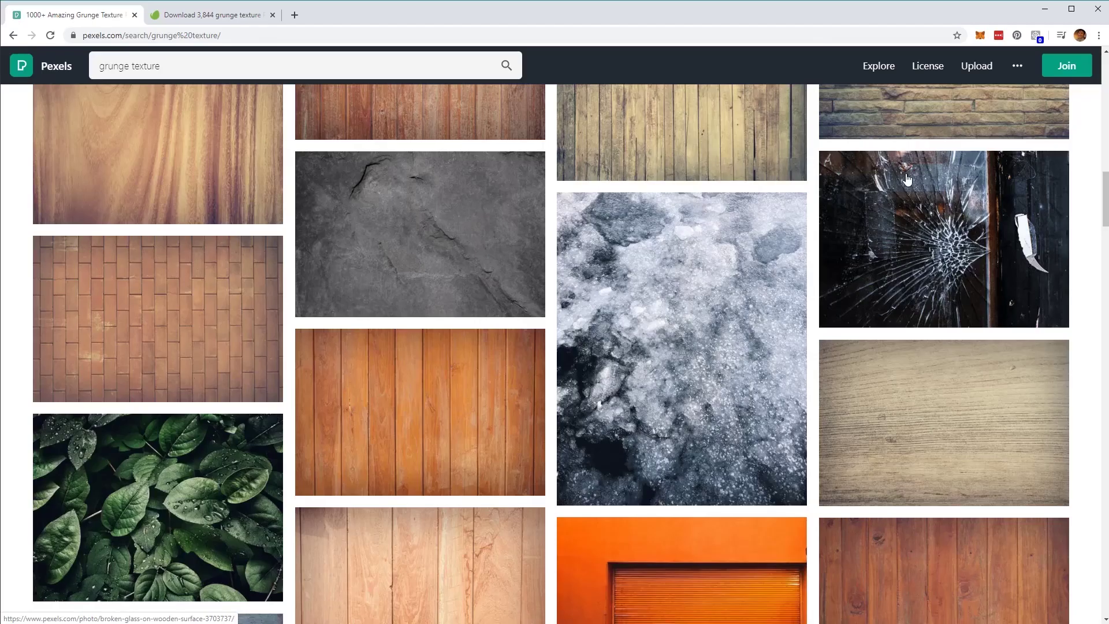
{"action": "left_click", "coordinate": [752, 332]}
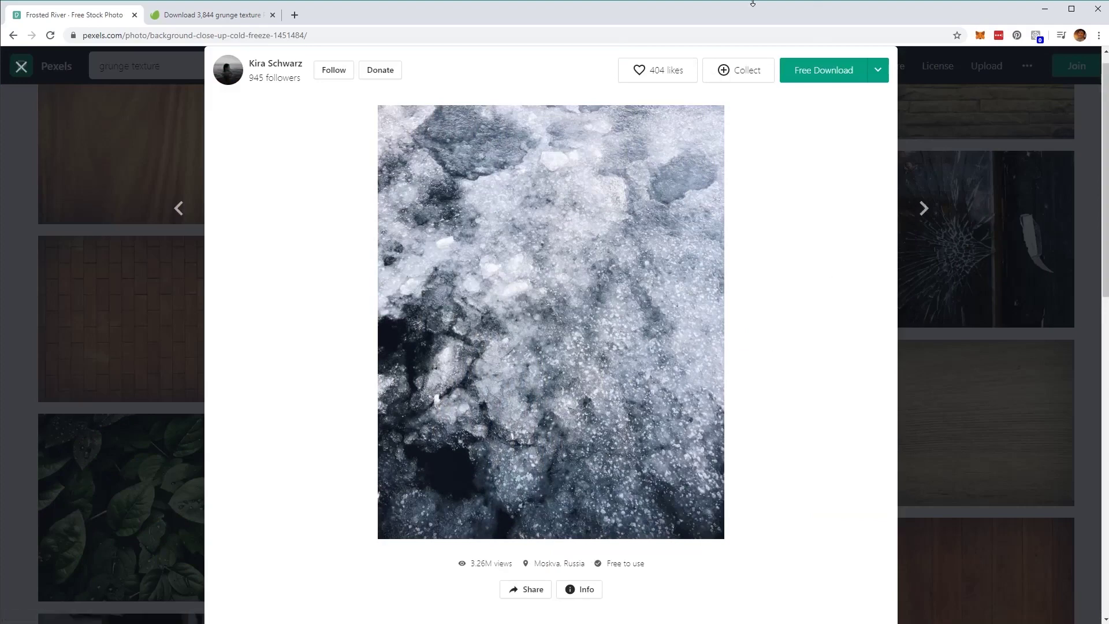
{"action": "left_click", "coordinate": [938, 128]}
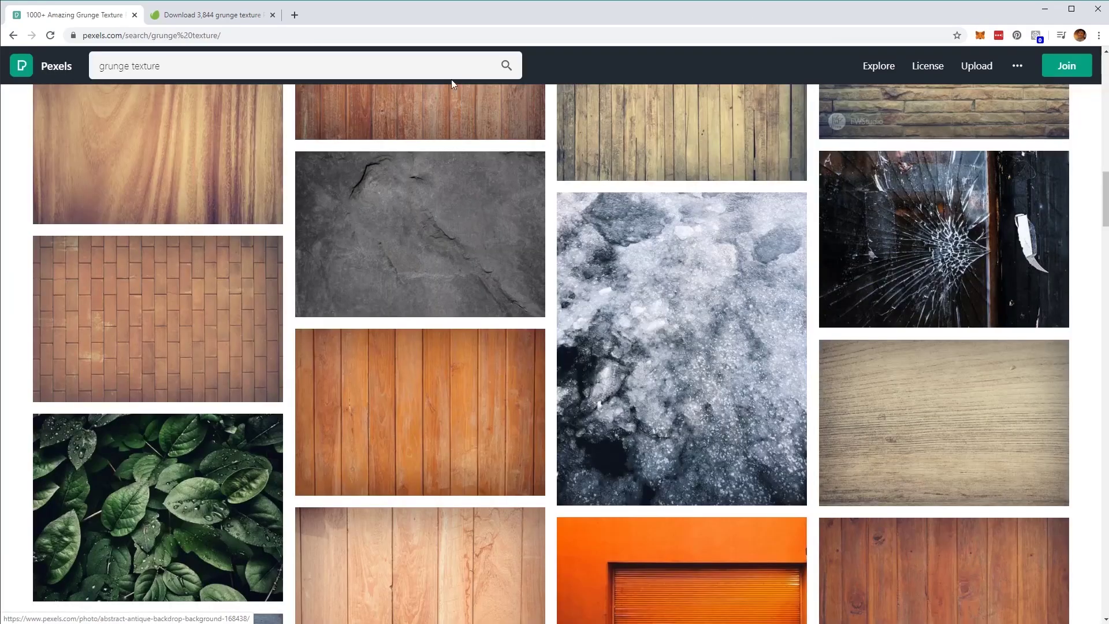
Look through the grunge texture photos on Envato Elements for a suitable overlay.
{"action": "left_click", "coordinate": [241, 14]}
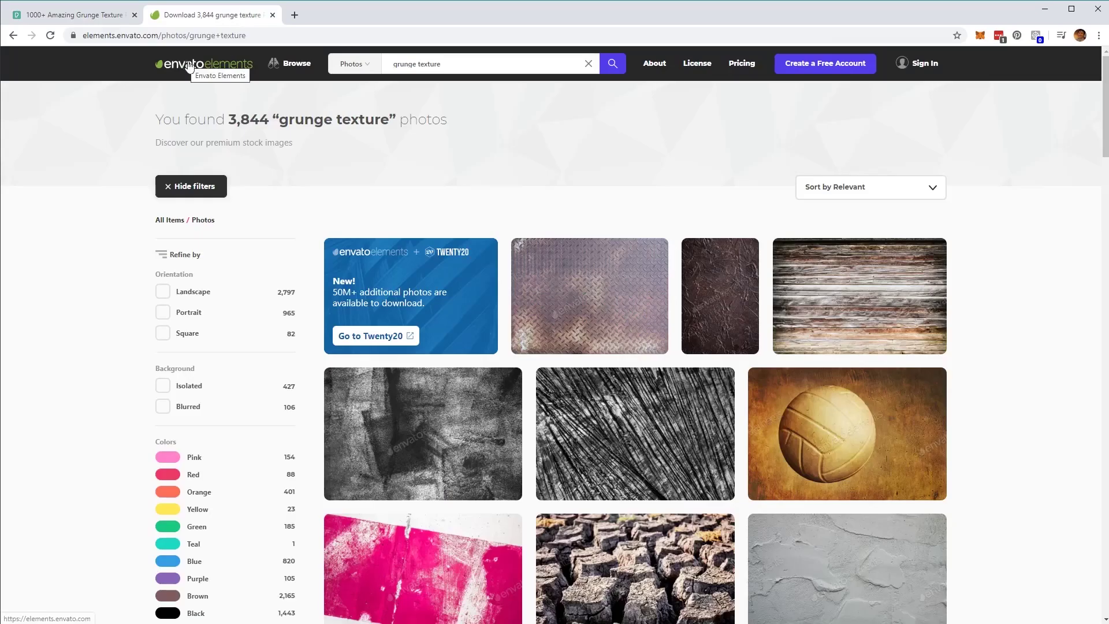
{"action": "scroll", "coordinate": [789, 490], "scroll_direction": "down", "scroll_amount": 14}
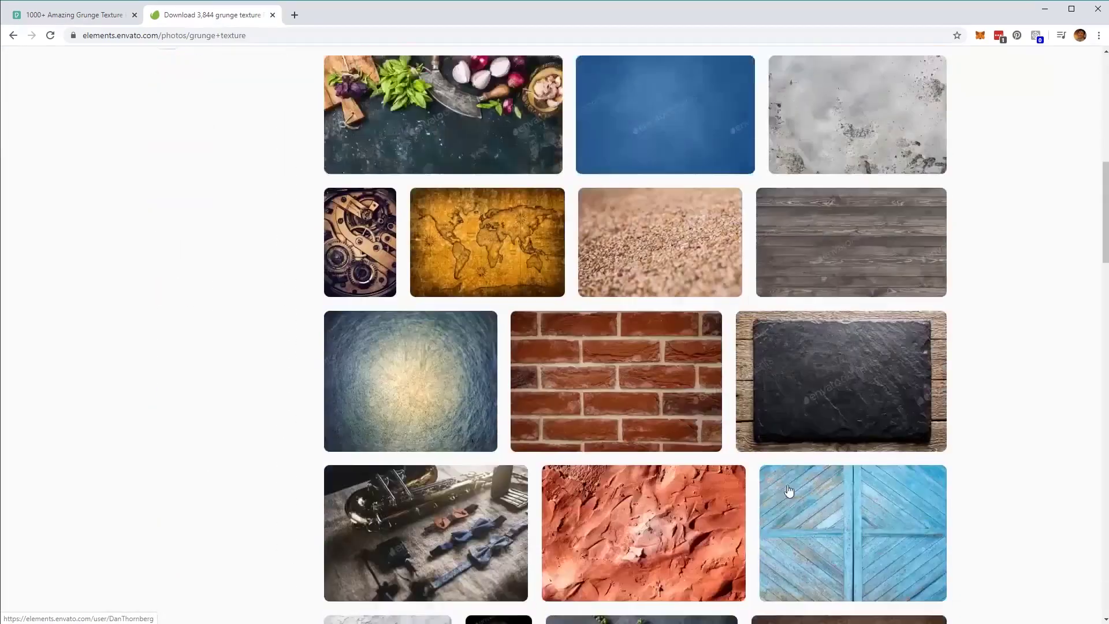
{"action": "scroll", "coordinate": [775, 377], "scroll_direction": "down", "scroll_amount": 4}
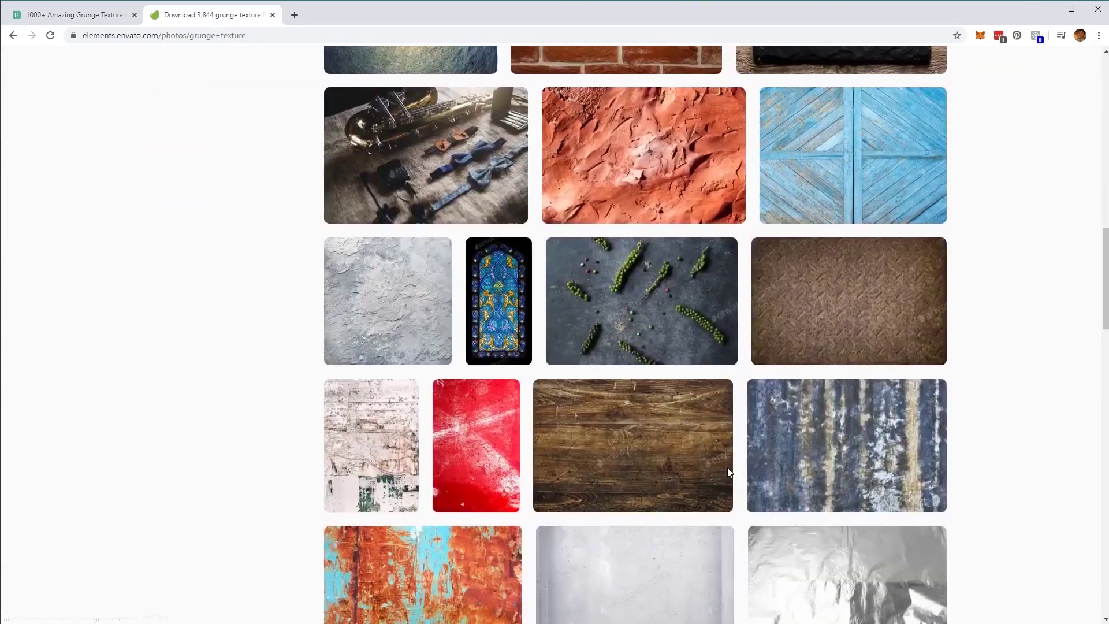
{"action": "scroll", "coordinate": [726, 473], "scroll_direction": "down", "scroll_amount": 7}
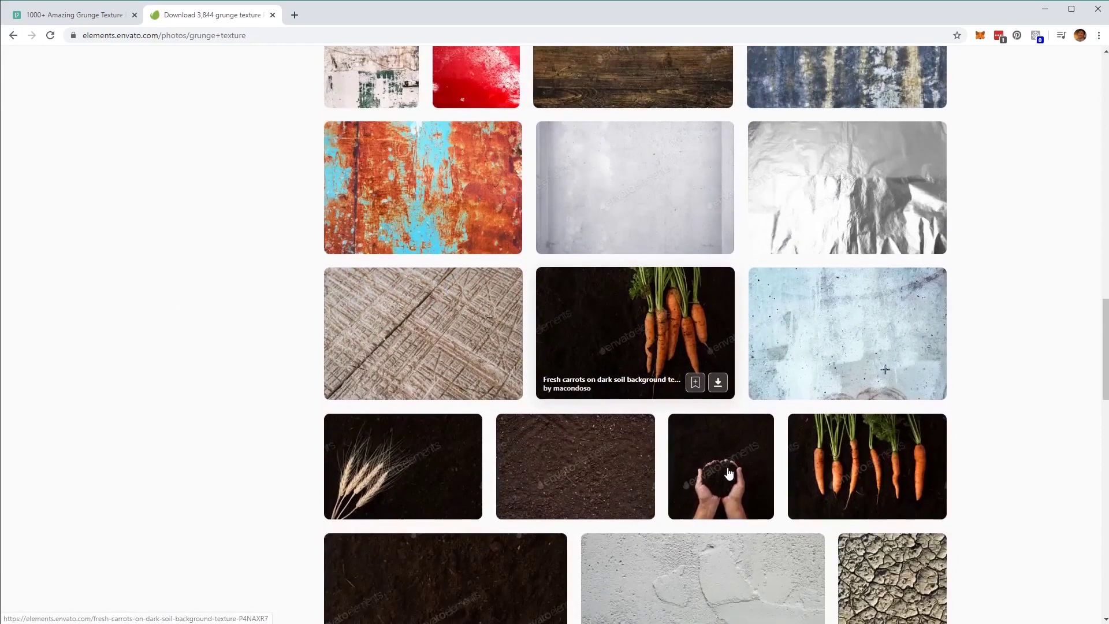
{"action": "scroll", "coordinate": [709, 451], "scroll_direction": "down", "scroll_amount": 3}
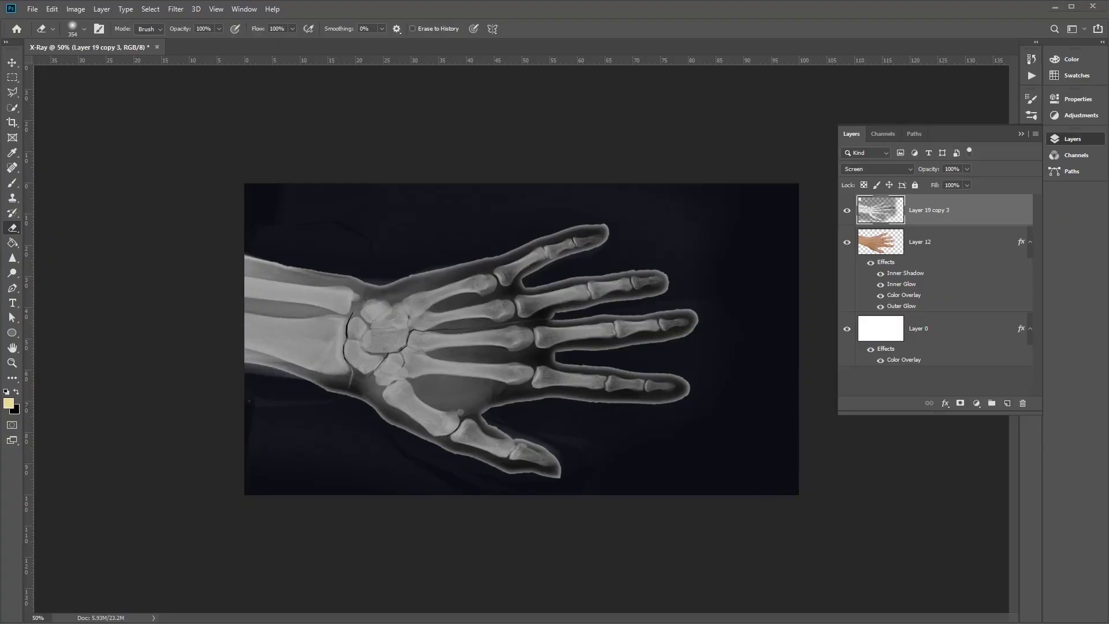
Back in Photoshop, place the dirty-glass-window-texture image over the whole canvas and set its blending mode to Screen.
{"action": "left_click_drag", "start_coordinate": [441, 222], "coordinate": [448, 250]}
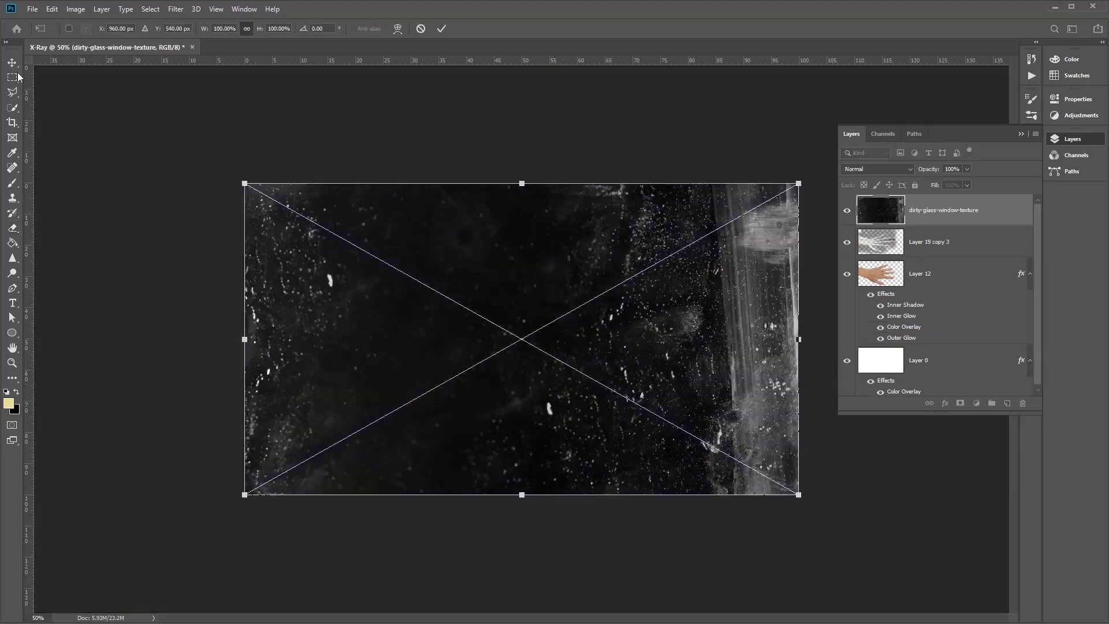
{"action": "left_click", "coordinate": [441, 29]}
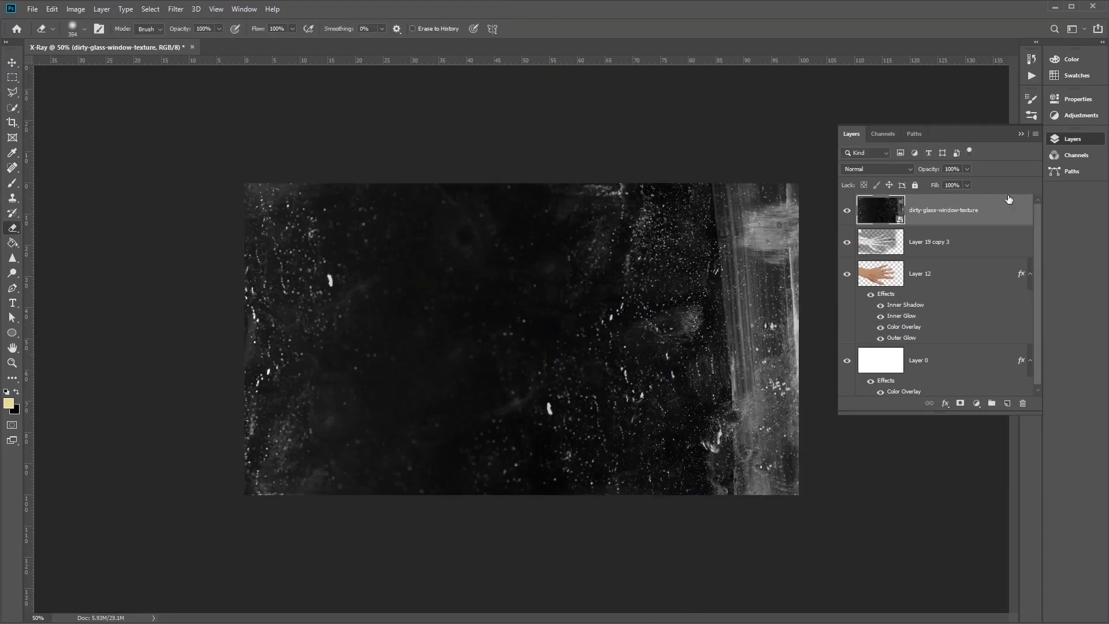
{"action": "left_click", "coordinate": [910, 169]}
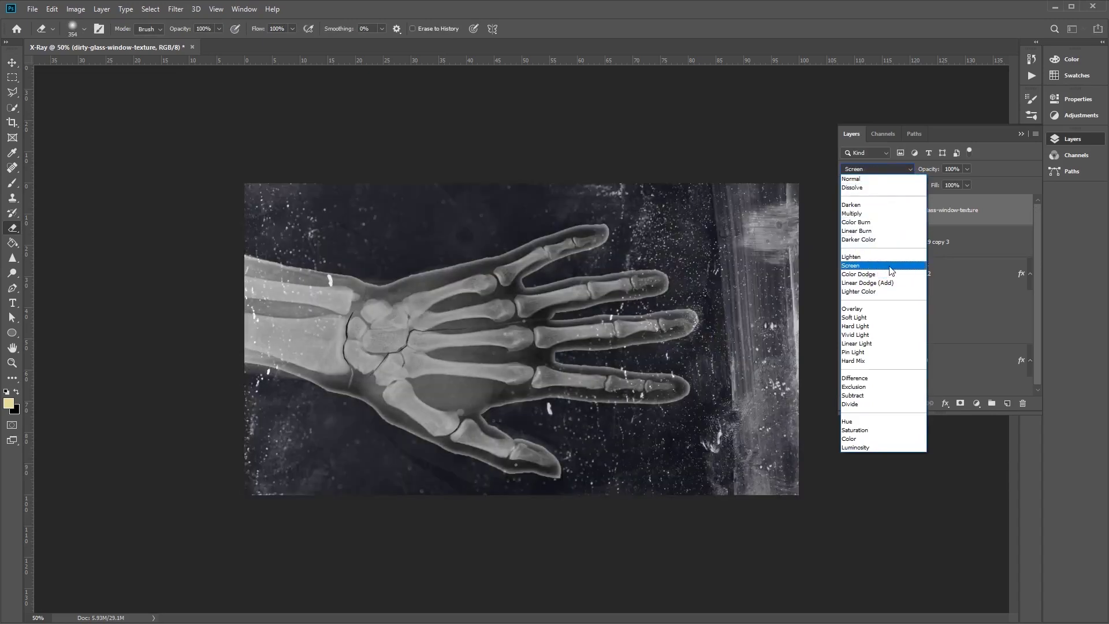
{"action": "left_click", "coordinate": [892, 265]}
Lower the dirty-glass-window-texture layer's opacity to 20%.
{"action": "left_click", "coordinate": [968, 169]}
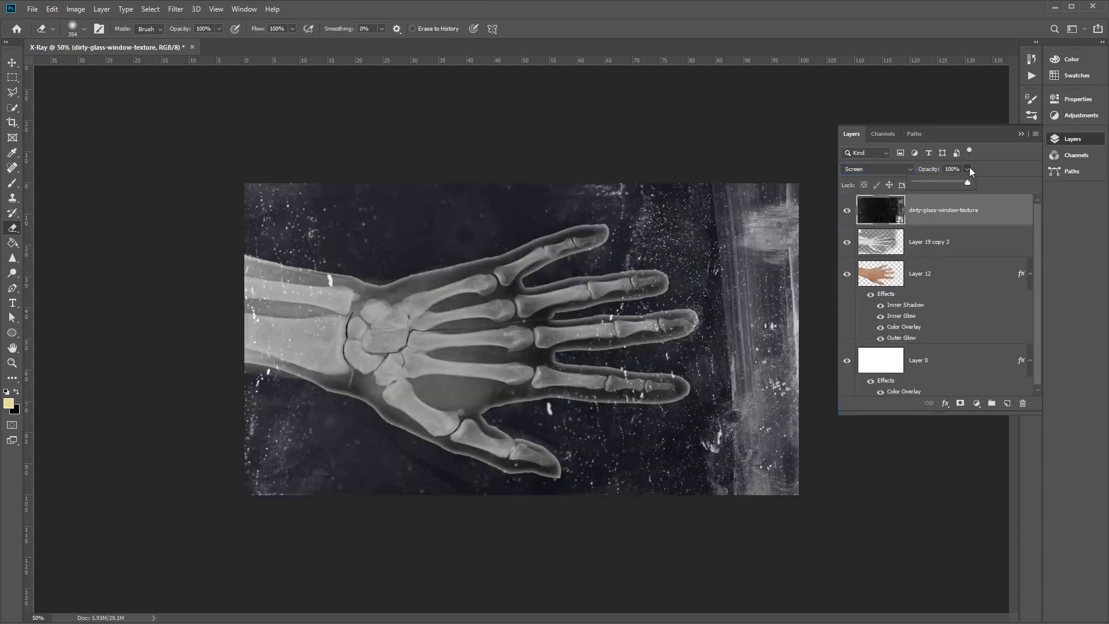
{"action": "left_click_drag", "start_coordinate": [954, 168], "coordinate": [824, 175]}
{"action": "type", "text": "20"}
{"action": "key", "text": "Return"}
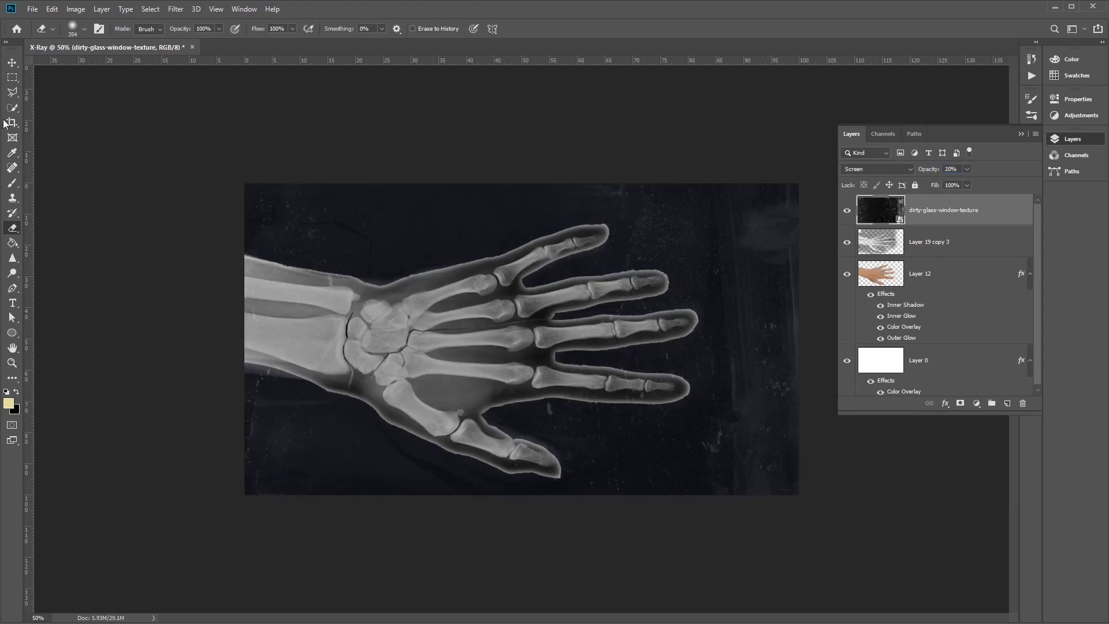
Enlarge the dirty glass texture to about 103%, centred on the canvas, so it extends past the canvas edges.
{"action": "left_click", "coordinate": [12, 62]}
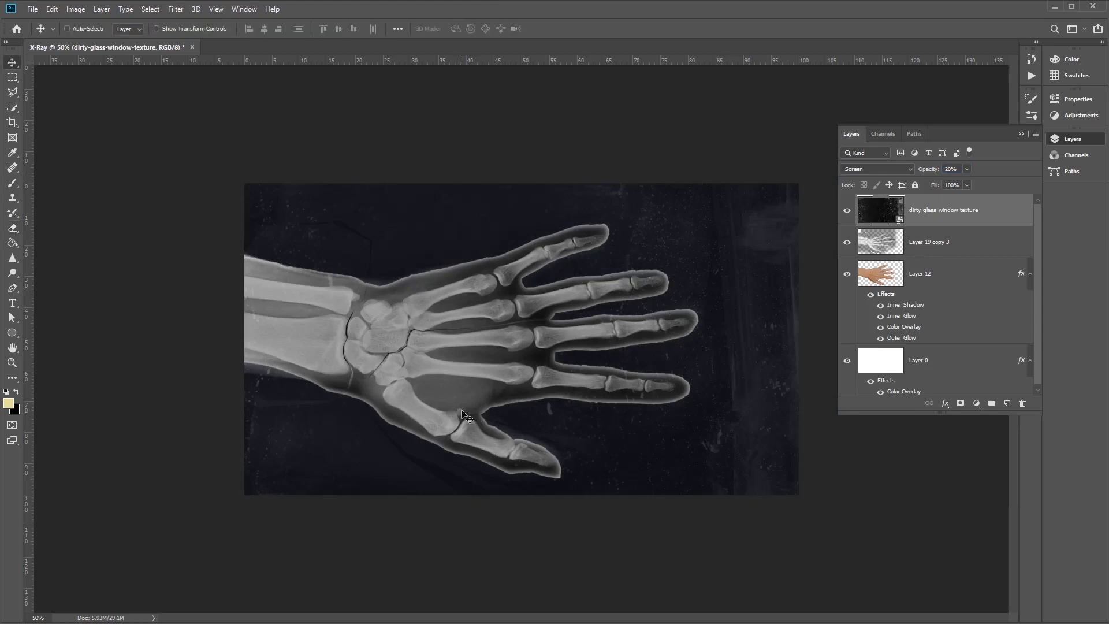
{"action": "key", "text": "ctrl"}
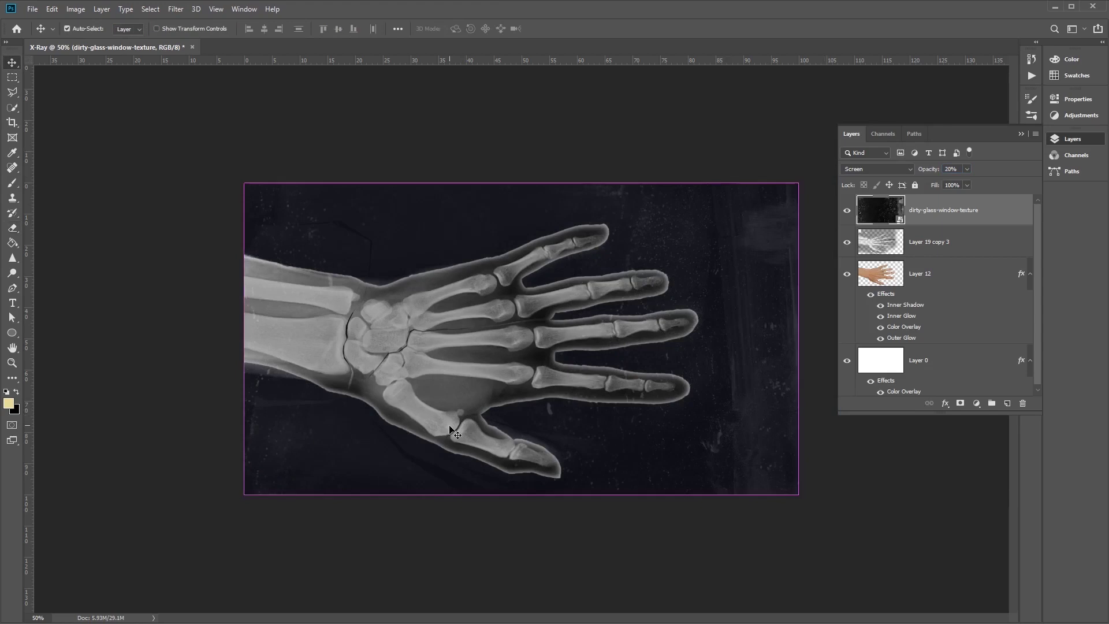
{"action": "key", "text": "ctrl+t"}
{"action": "left_click_drag", "start_coordinate": [244, 183], "coordinate": [235, 177]}
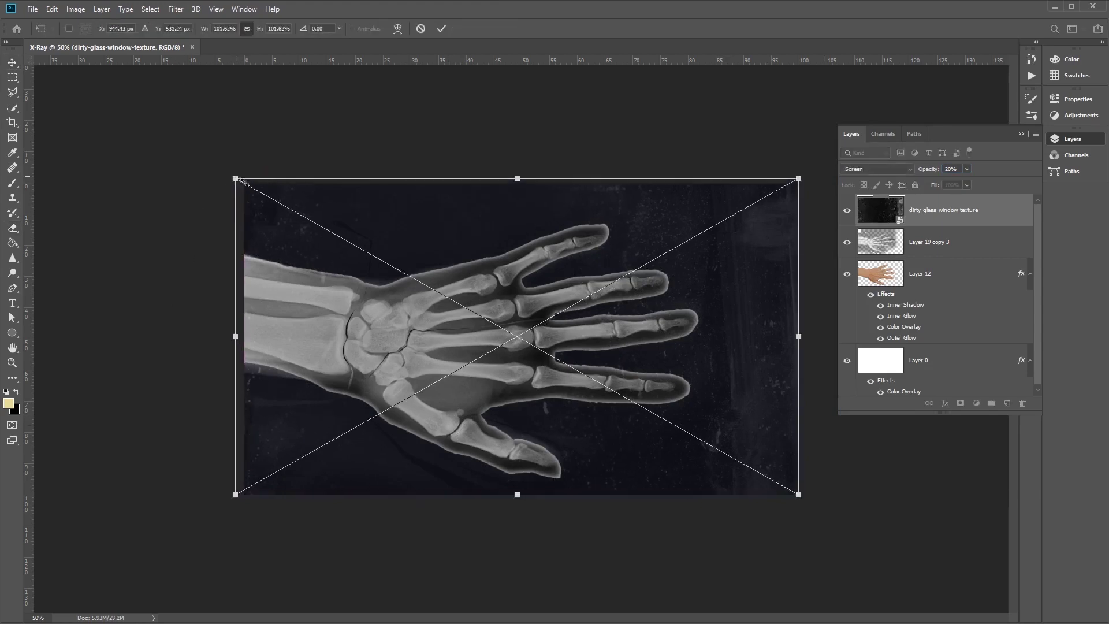
{"action": "left_click_drag", "start_coordinate": [797, 495], "coordinate": [808, 500]}
{"action": "left_click_drag", "start_coordinate": [745, 413], "coordinate": [745, 412]}
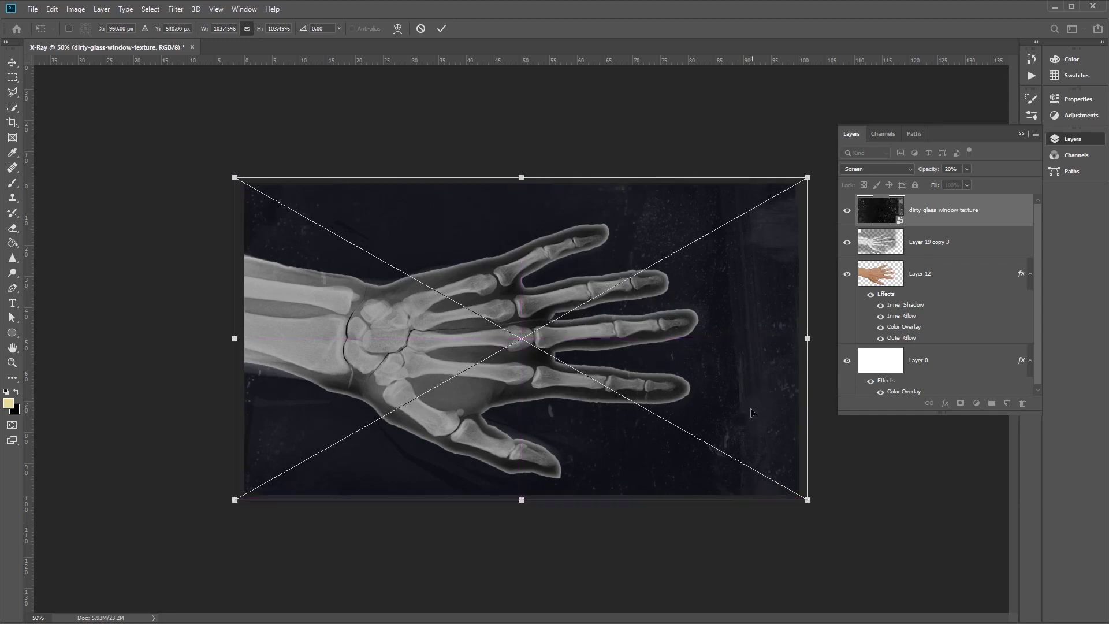
{"action": "key", "text": "Return"}
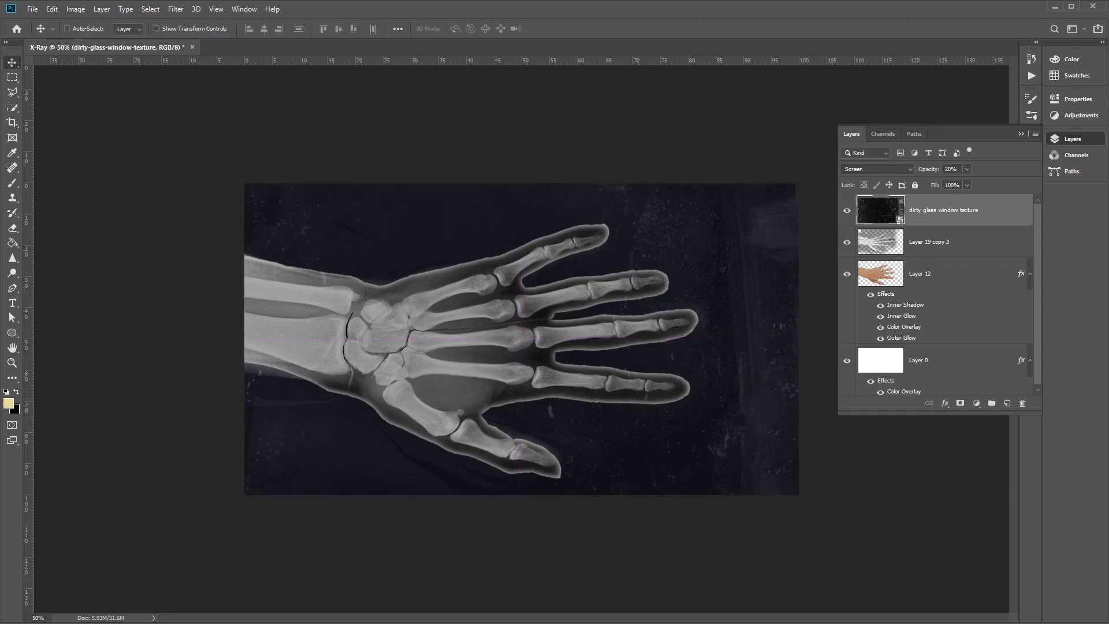